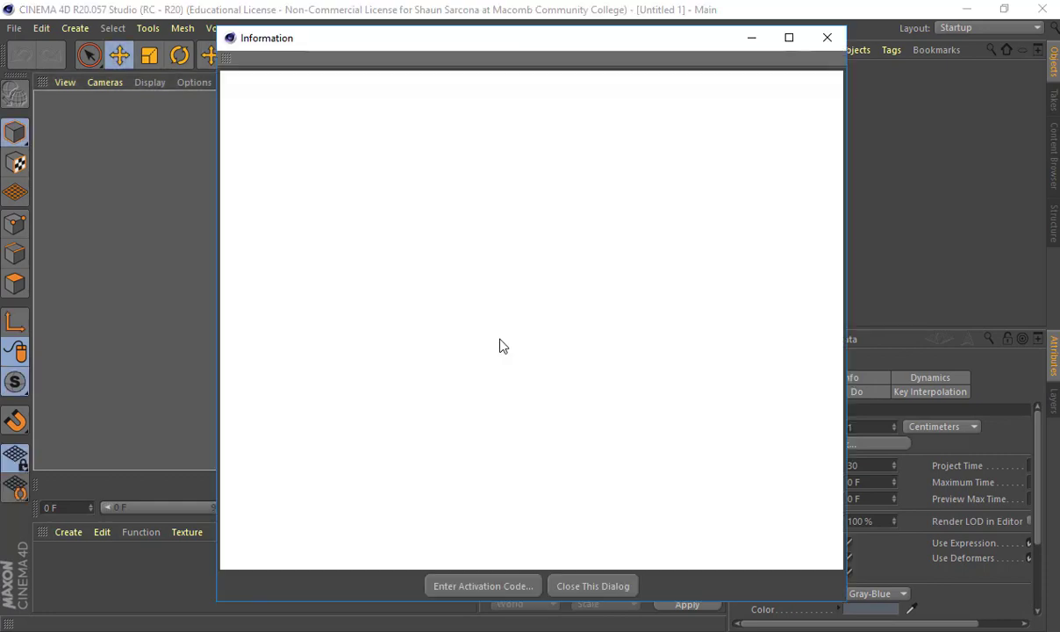
Dismiss the startup information dialog and open the island scene file from the environment project's scene folder.
{"action": "left_click", "coordinate": [826, 38]}
{"action": "left_click", "coordinate": [14, 28]}
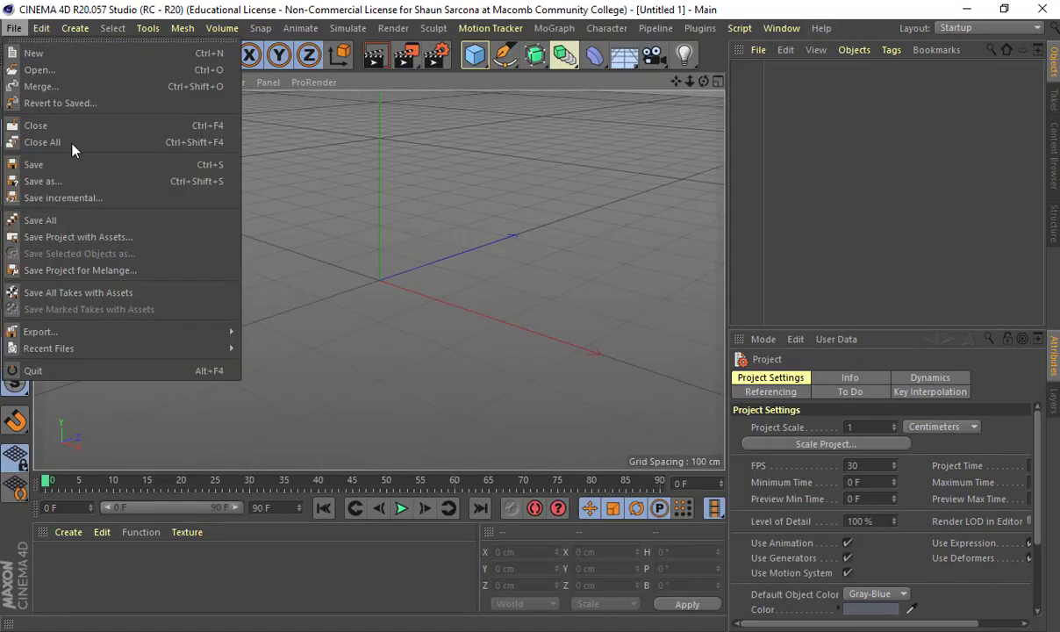
{"action": "mouse_move", "coordinate": [169, 348]}
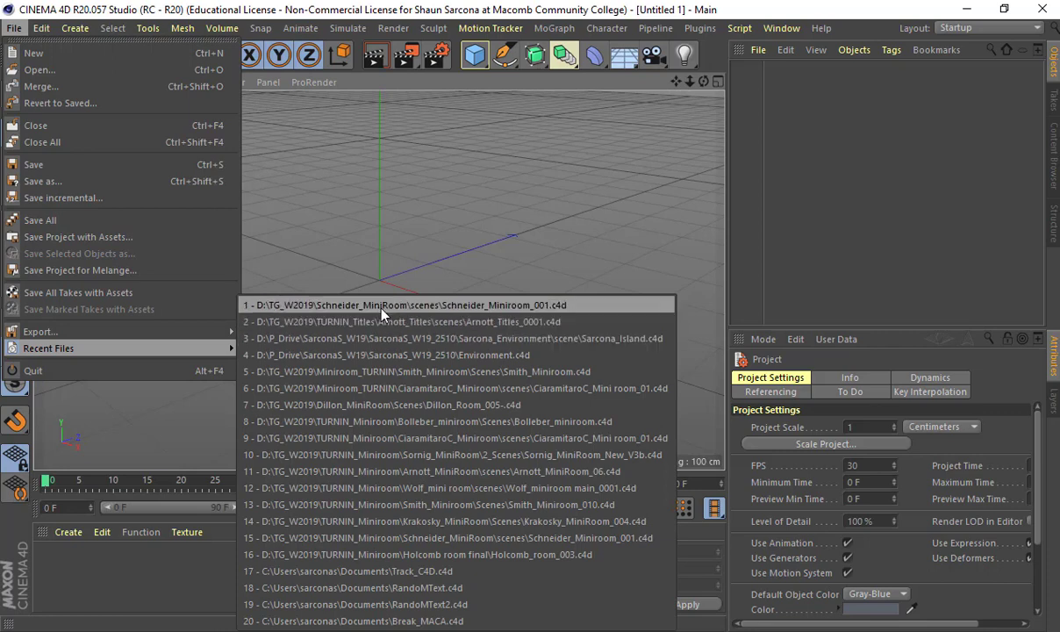
{"action": "left_click", "coordinate": [144, 67]}
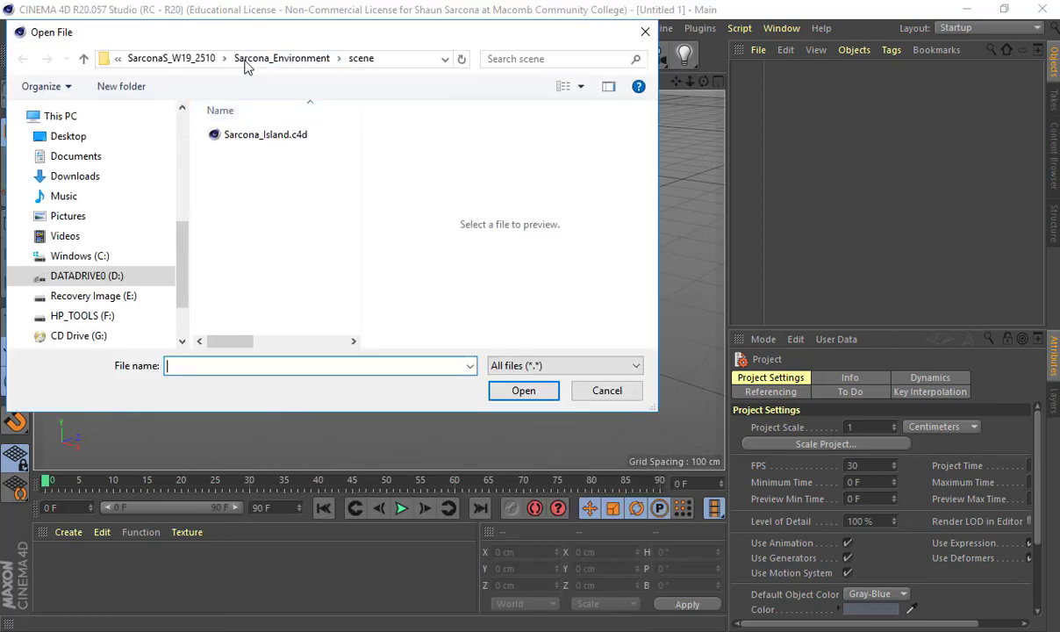
{"action": "double_click", "coordinate": [268, 135]}
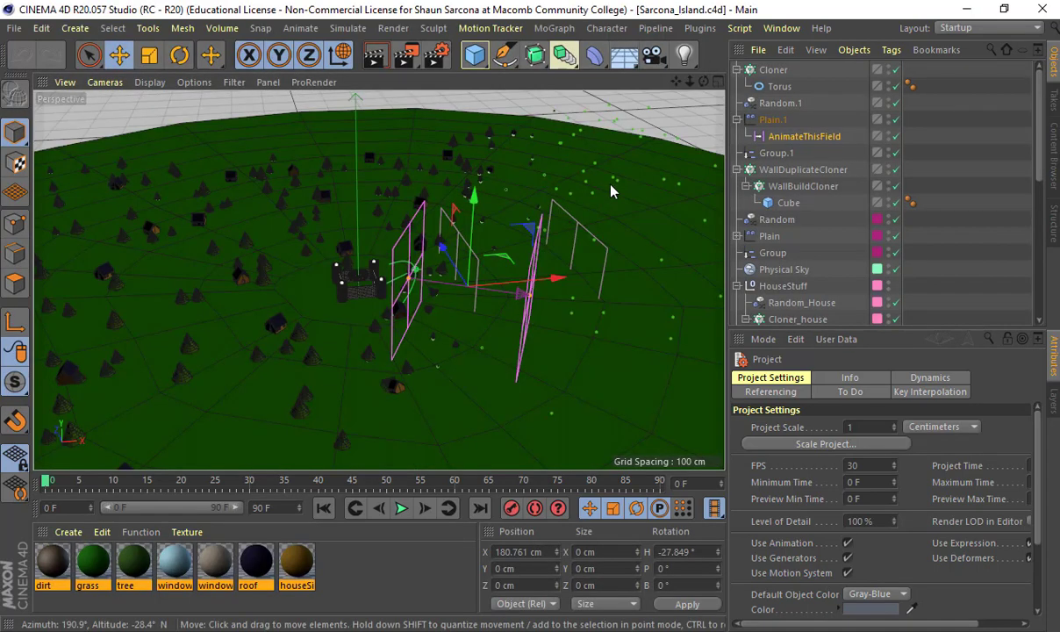
Open Environment.c4d from the parent folder that contains the project folders.
{"action": "left_click", "coordinate": [14, 28]}
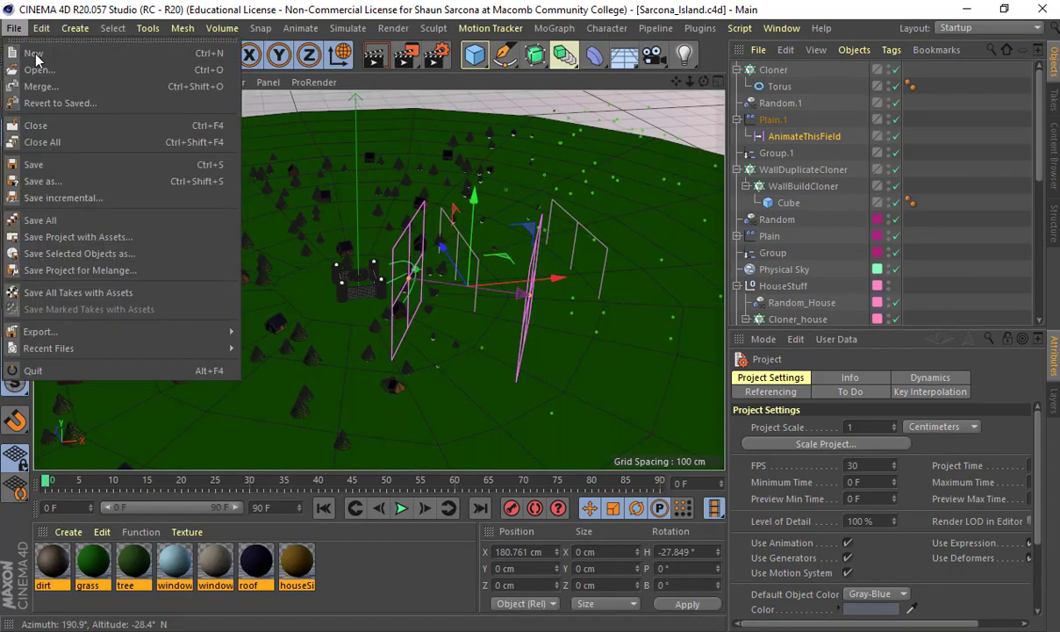
{"action": "left_click", "coordinate": [38, 70]}
{"action": "left_click", "coordinate": [282, 58]}
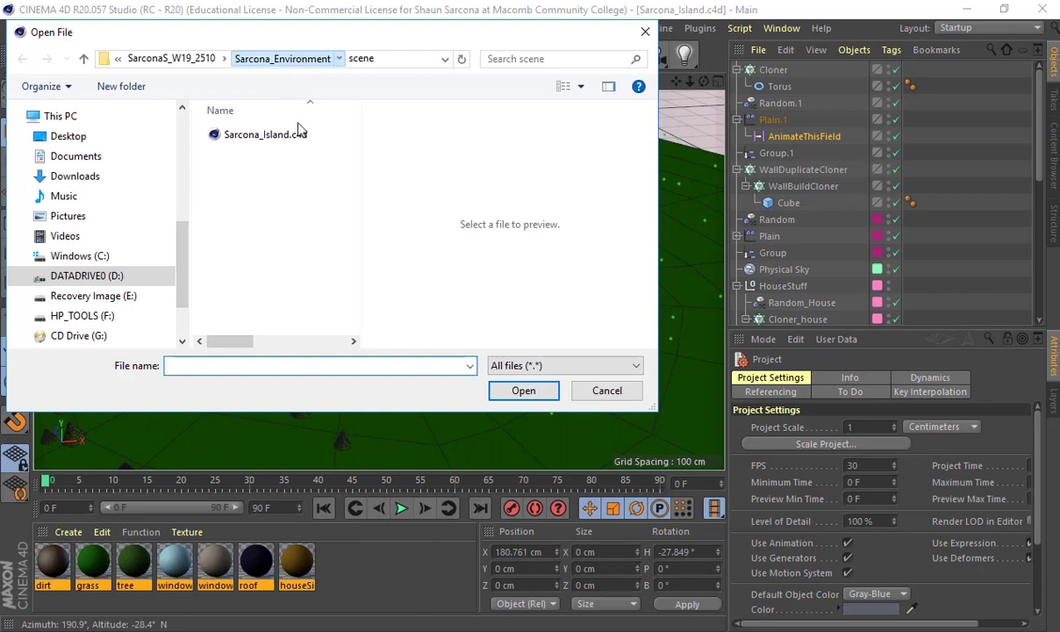
{"action": "left_click", "coordinate": [207, 69]}
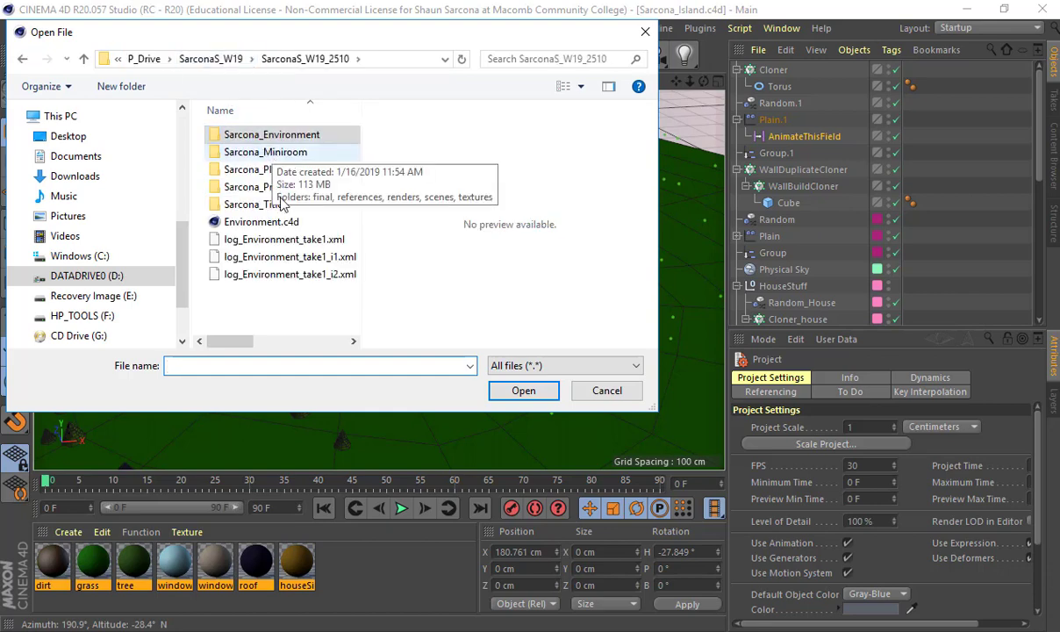
{"action": "double_click", "coordinate": [282, 225]}
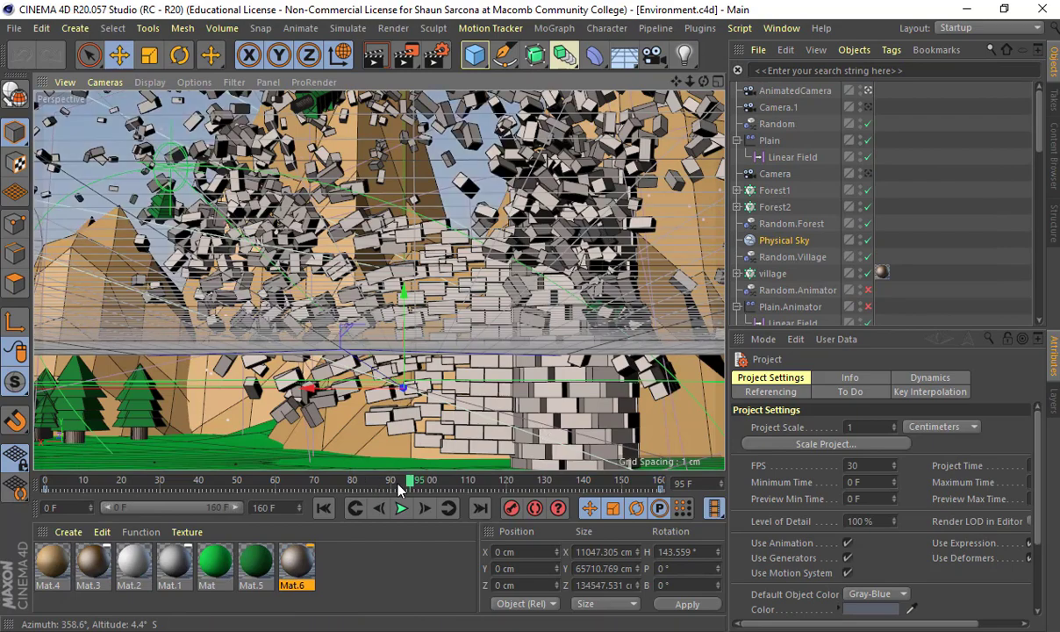
Review the castle animation by scrubbing and playing the timeline, and return to frame 0.
{"action": "left_click_drag", "start_coordinate": [398, 482], "coordinate": [36, 474]}
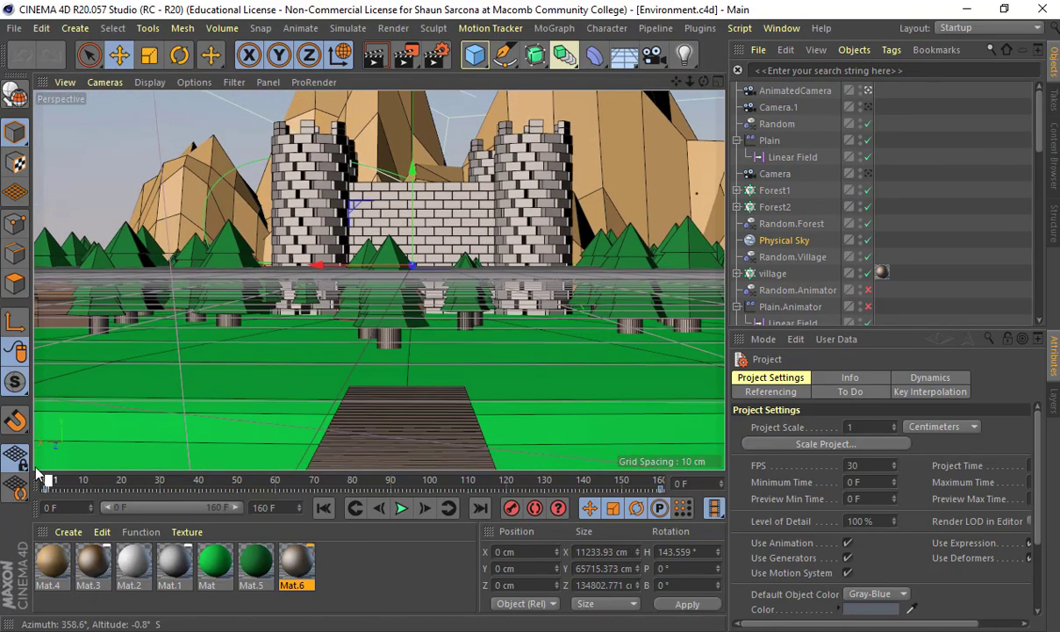
{"action": "left_click", "coordinate": [772, 191]}
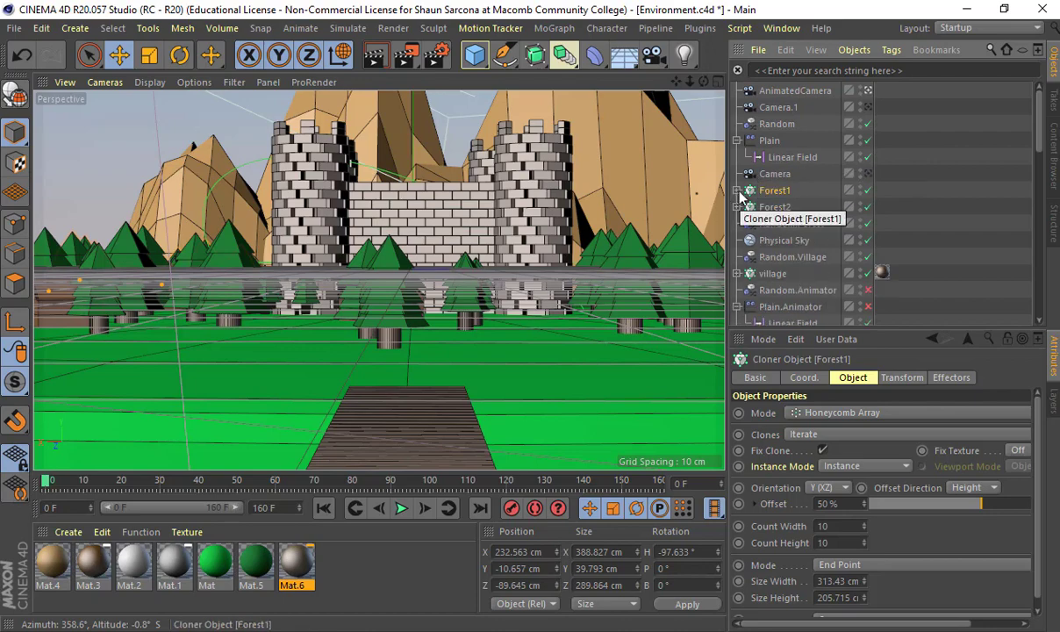
{"action": "left_click_drag", "start_coordinate": [53, 482], "coordinate": [350, 483]}
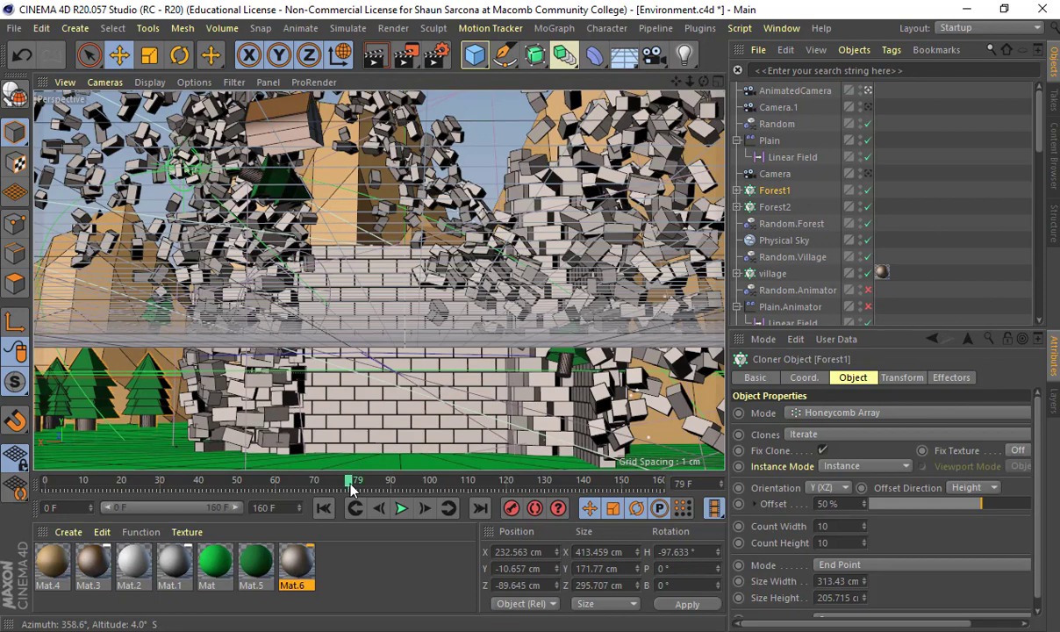
{"action": "left_click_drag", "start_coordinate": [350, 484], "coordinate": [276, 490]}
{"action": "left_click", "coordinate": [324, 508]}
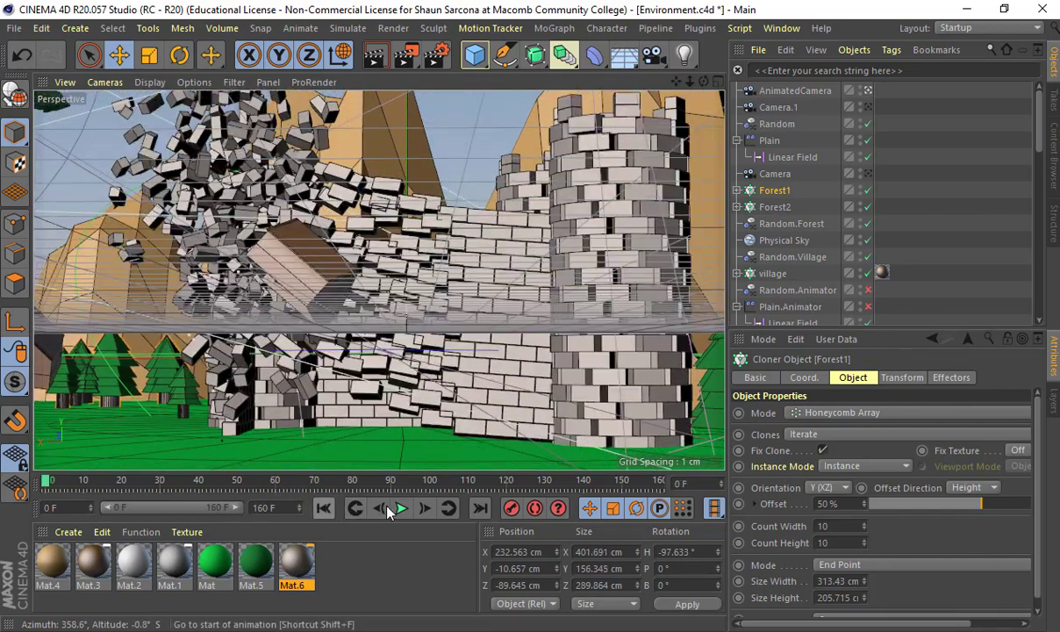
{"action": "left_click", "coordinate": [401, 510]}
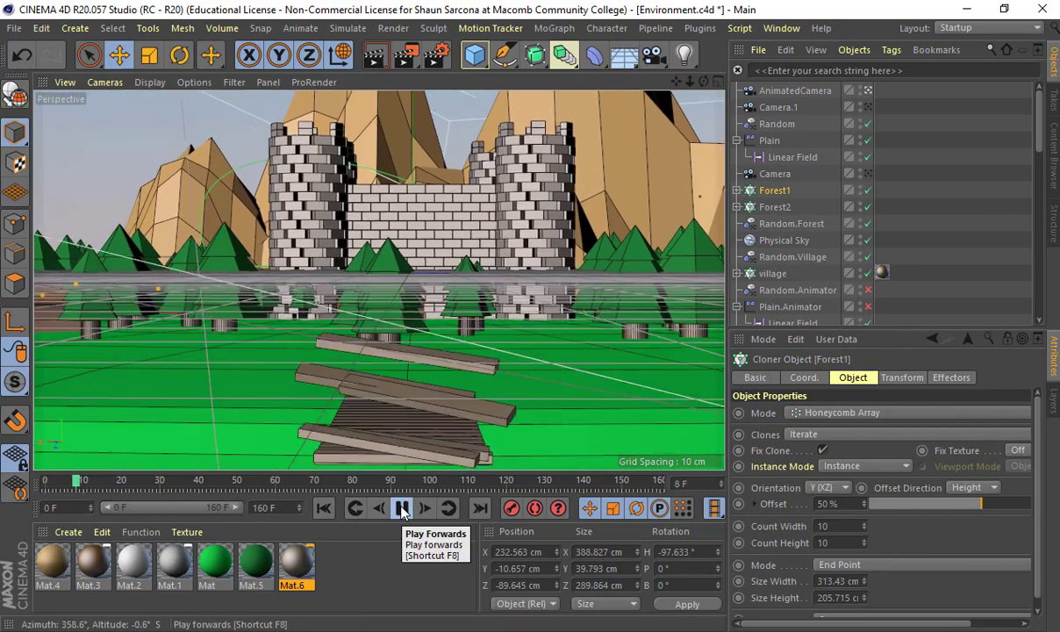
{"action": "left_click", "coordinate": [401, 508]}
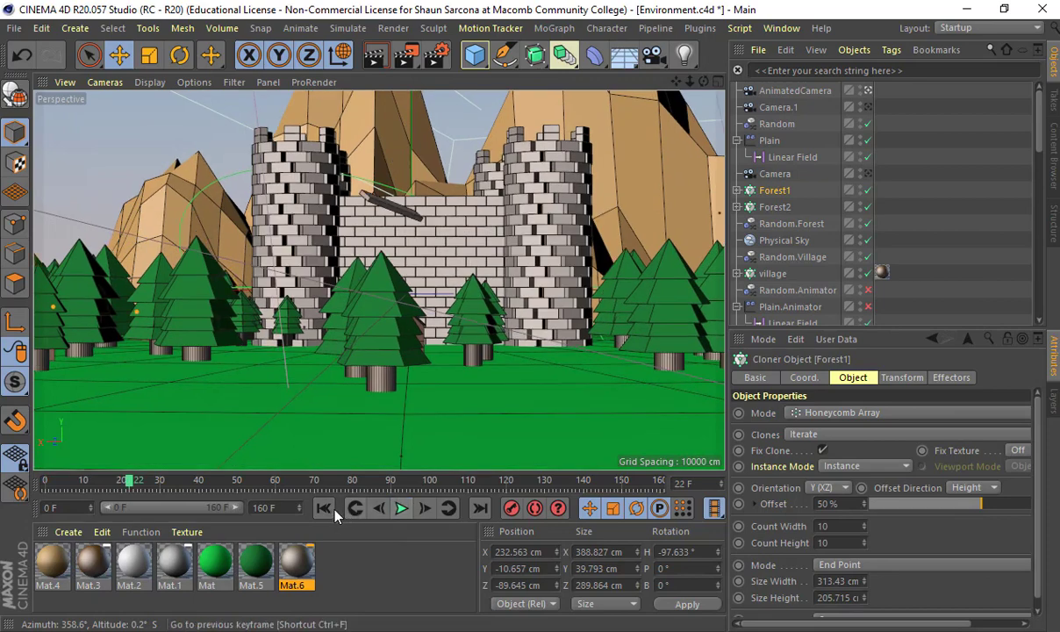
{"action": "left_click", "coordinate": [330, 508]}
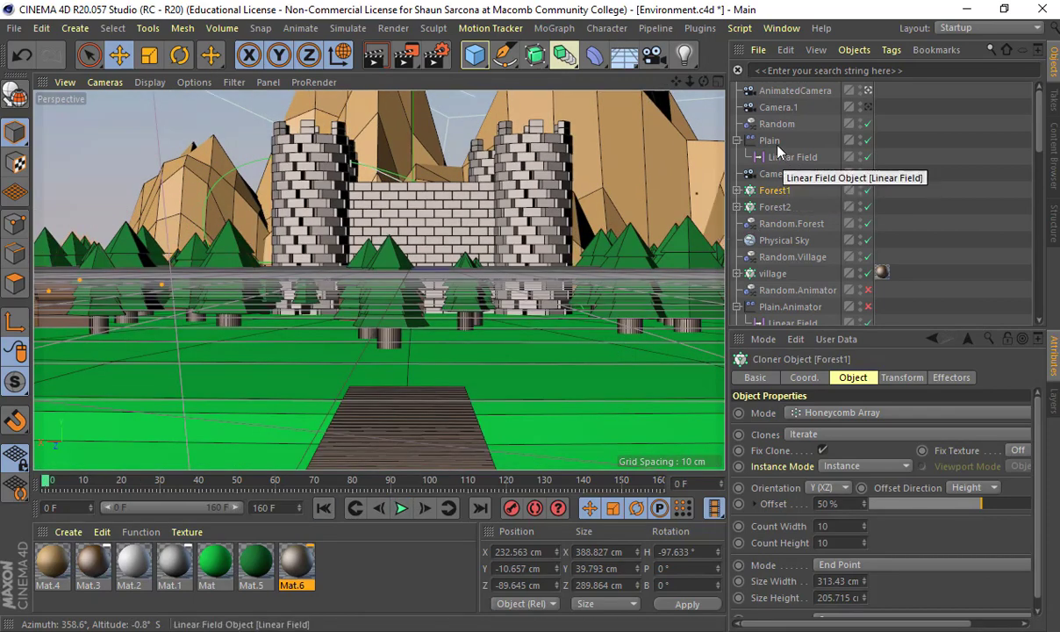
Add a MoGraph Cache tag to the Forest1 cloner and bake its animation over the full frame range.
{"action": "left_click_drag", "start_coordinate": [809, 141], "coordinate": [753, 164]}
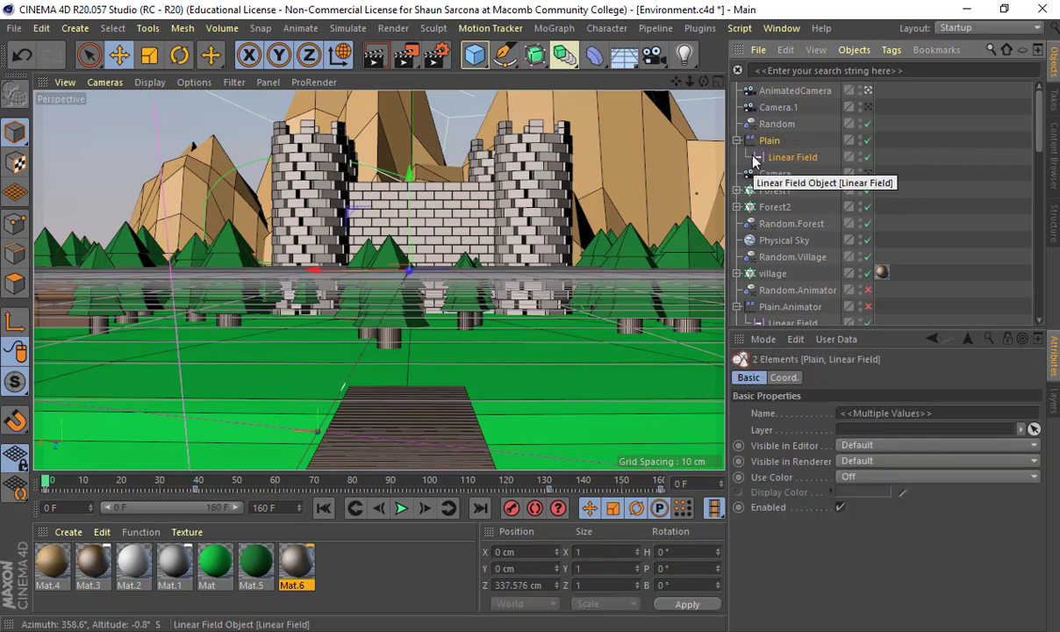
{"action": "left_click", "coordinate": [755, 190]}
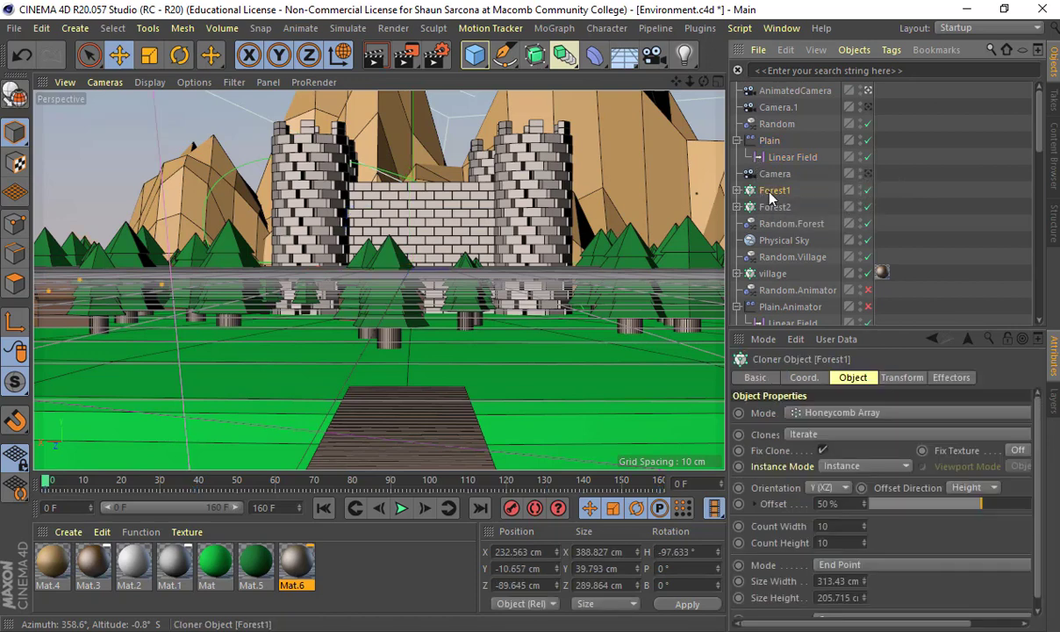
{"action": "left_click", "coordinate": [892, 51]}
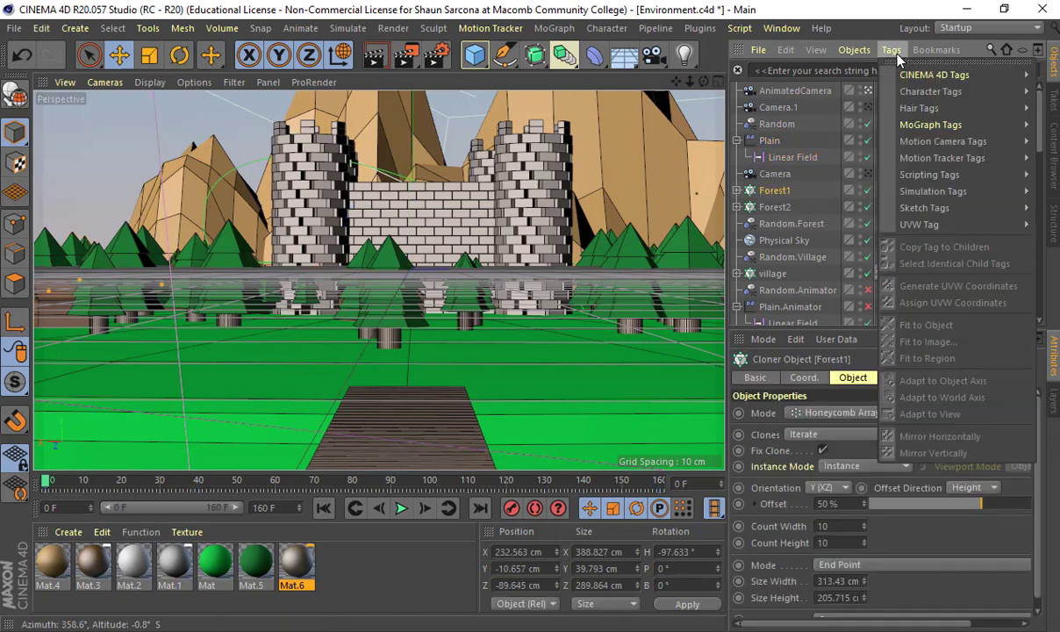
{"action": "mouse_move", "coordinate": [927, 160]}
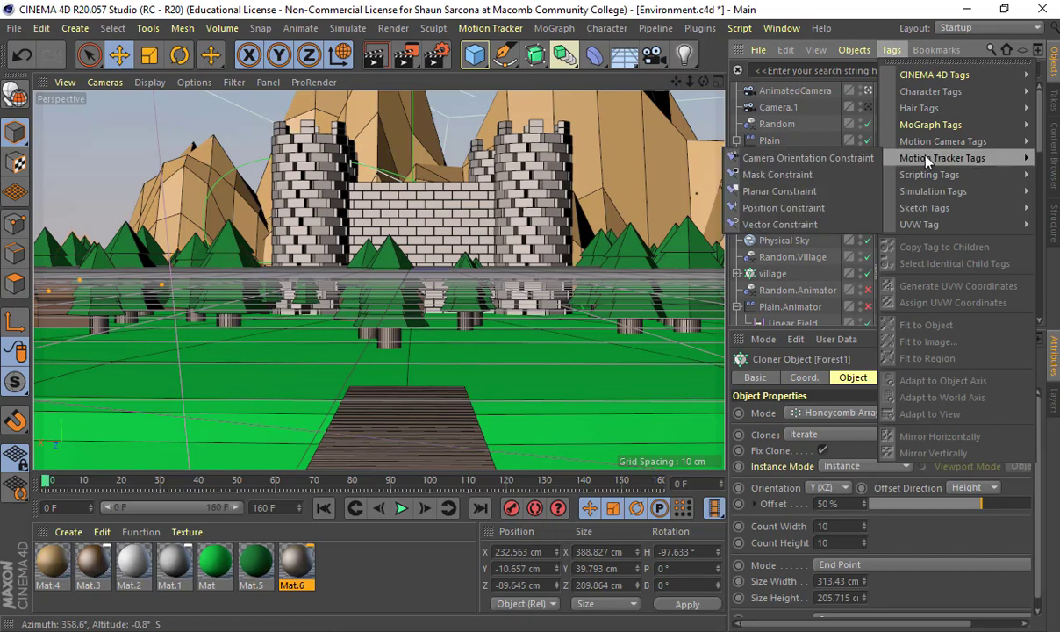
{"action": "mouse_move", "coordinate": [930, 125]}
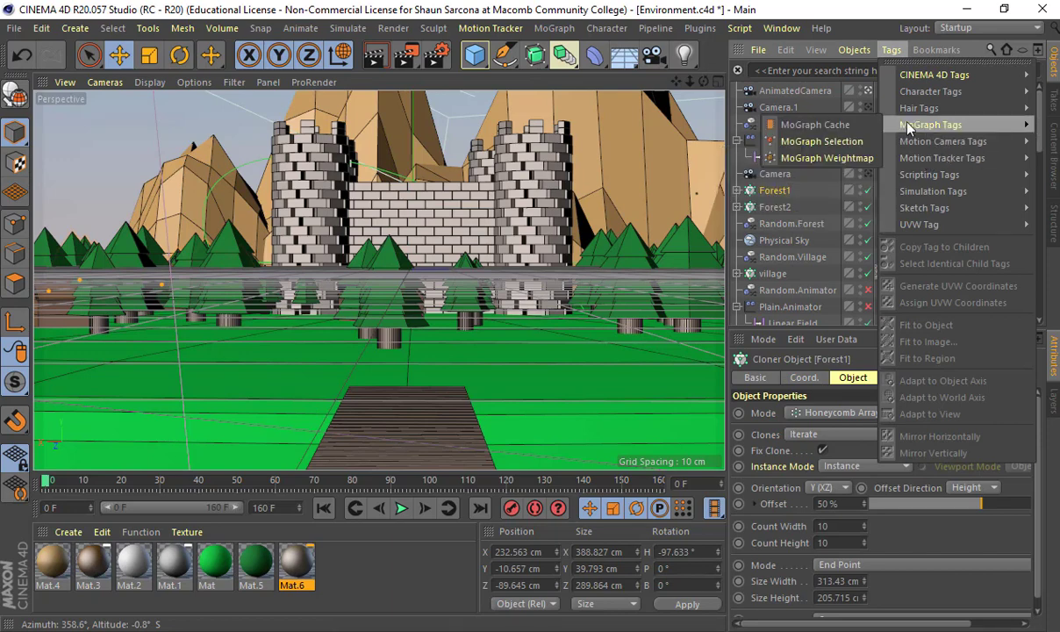
{"action": "left_click", "coordinate": [809, 126]}
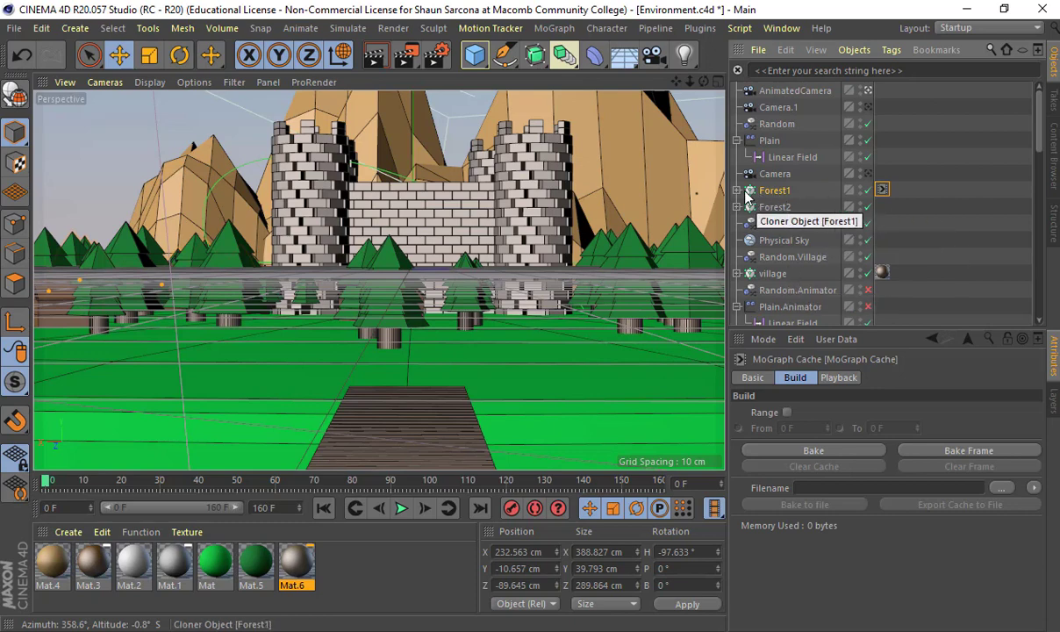
{"action": "left_click", "coordinate": [816, 450]}
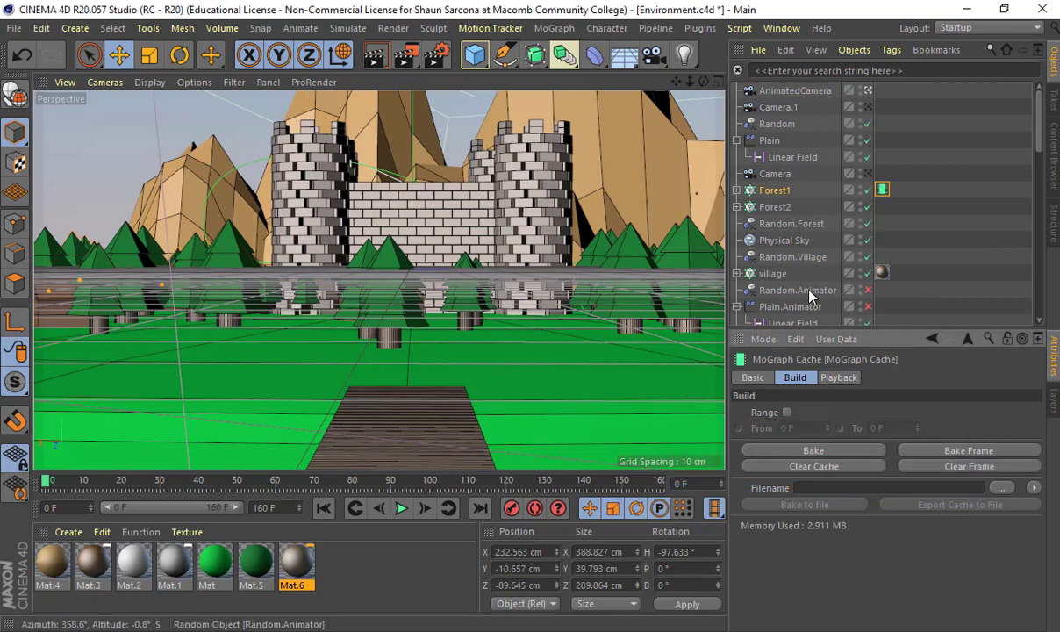
Scrub the timeline to check the baked Forest1 cloner's animation and return to frame 0.
{"action": "left_click", "coordinate": [772, 192]}
{"action": "left_click_drag", "start_coordinate": [53, 481], "coordinate": [336, 481]}
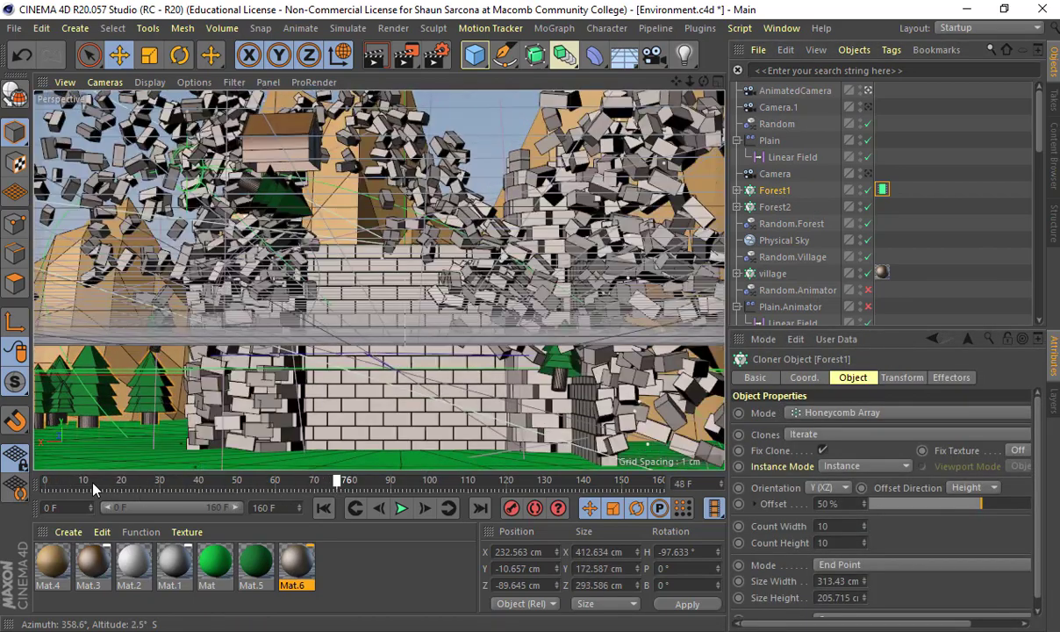
{"action": "left_click_drag", "start_coordinate": [95, 488], "coordinate": [46, 483]}
Add a MoGraph Cache tag to the Forest2 cloner.
{"action": "left_click", "coordinate": [774, 208]}
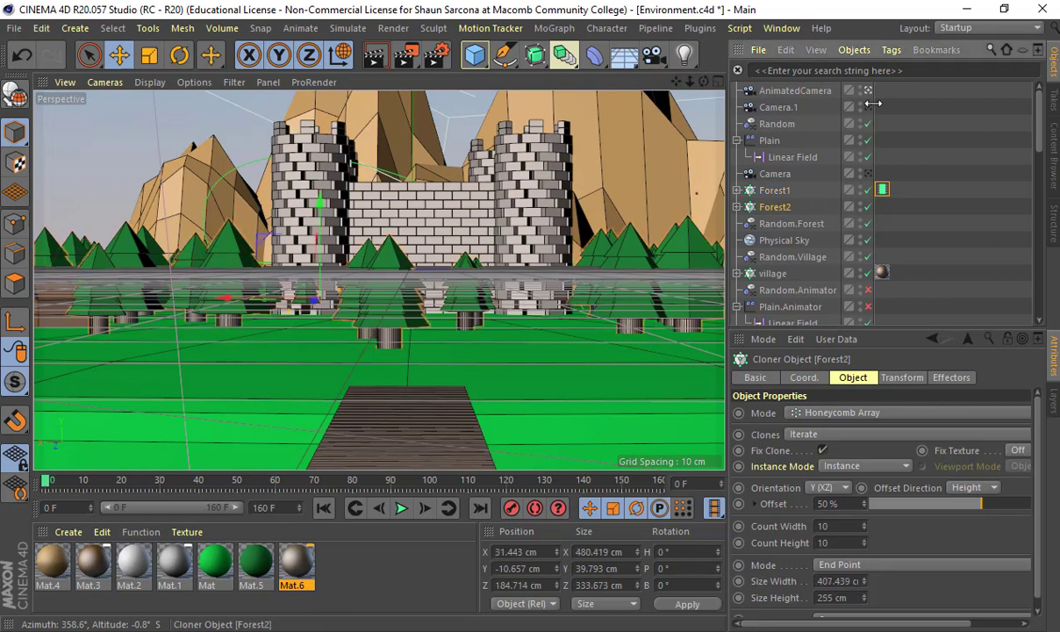
{"action": "left_click", "coordinate": [891, 49]}
{"action": "mouse_move", "coordinate": [930, 124]}
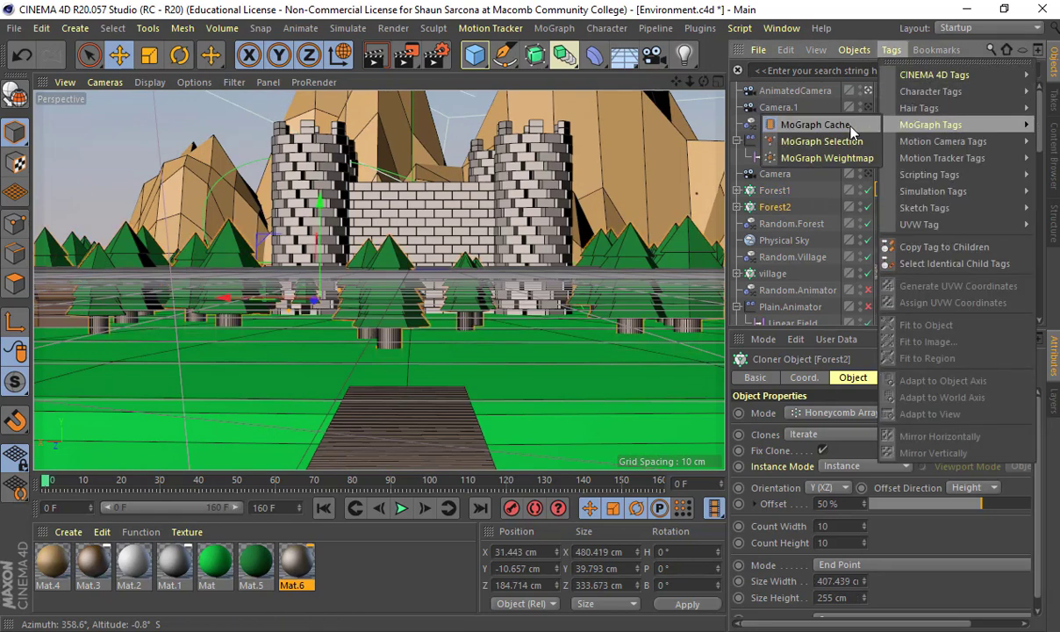
{"action": "left_click", "coordinate": [850, 128]}
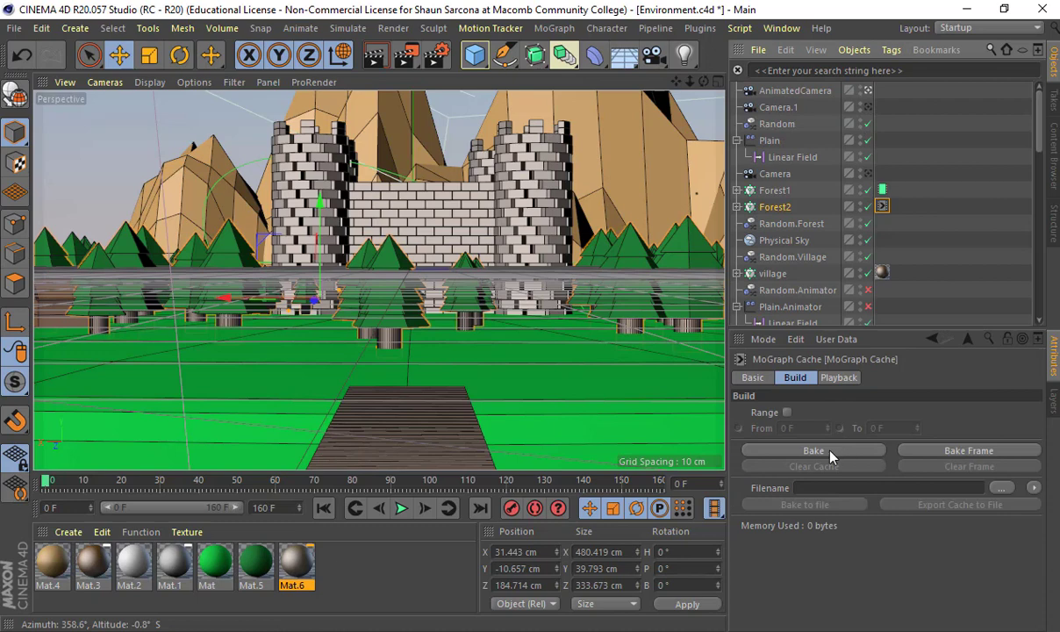
Delete the MoGraph Cache tags from the Forest1 and Forest2 cloners.
{"action": "left_click", "coordinate": [881, 190]}
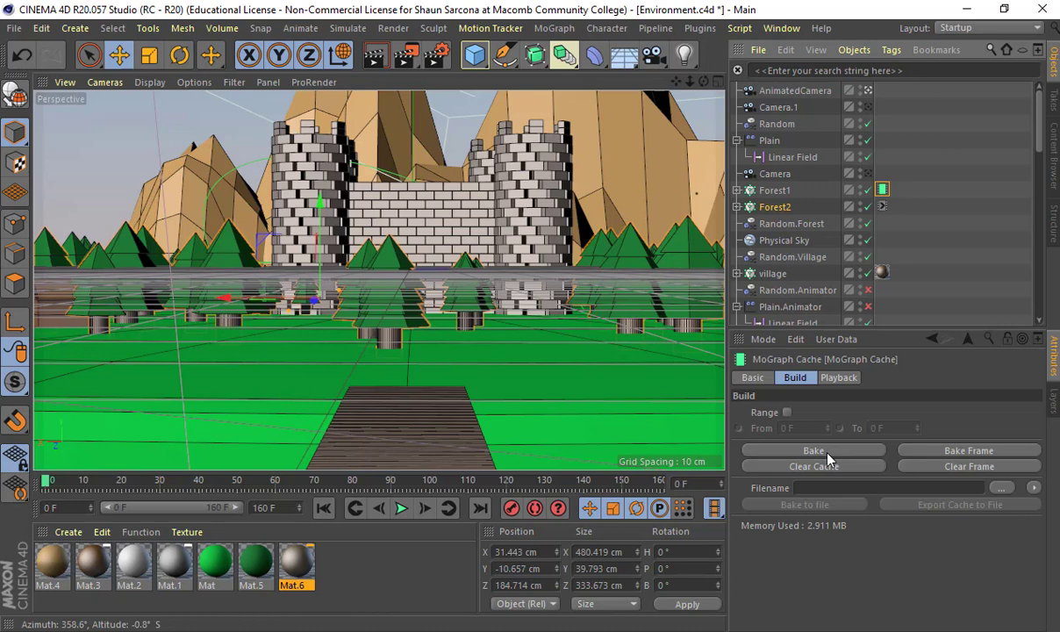
{"action": "key", "text": "Delete"}
{"action": "left_click", "coordinate": [881, 205]}
{"action": "key", "text": "Delete"}
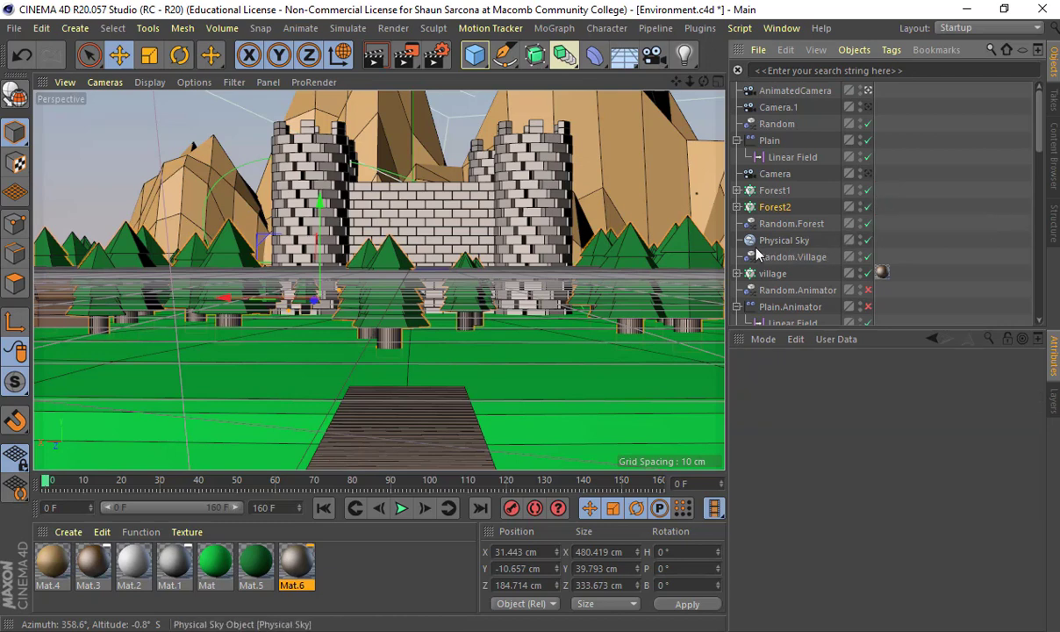
Check the Ambient Occlusion effect and renderer choices in the render settings, and enable Motion Blur for the Physical renderer.
{"action": "left_click", "coordinate": [435, 59]}
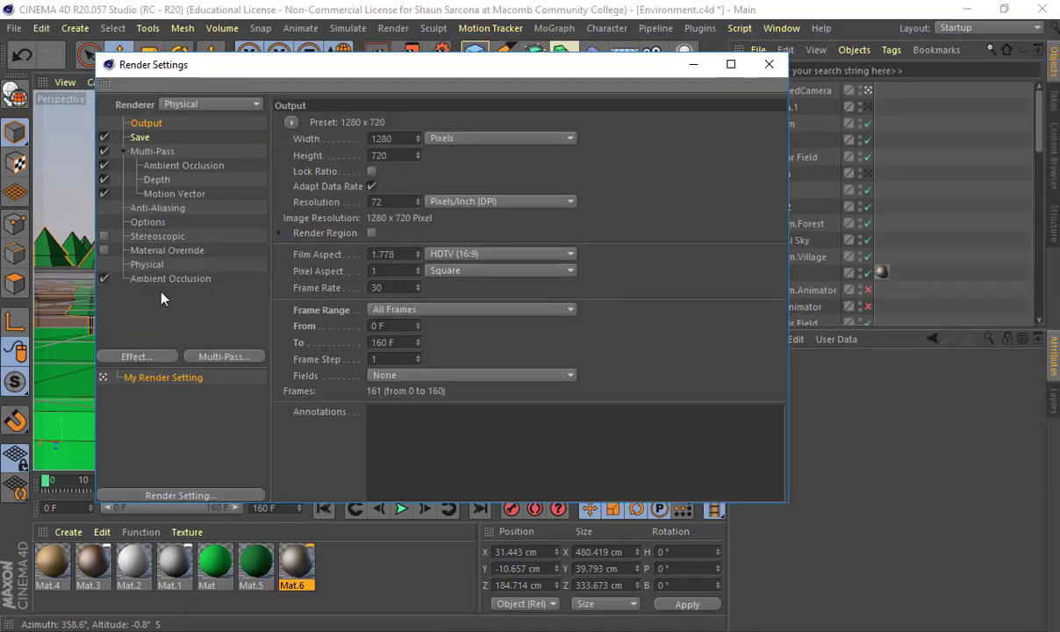
{"action": "left_click", "coordinate": [167, 279]}
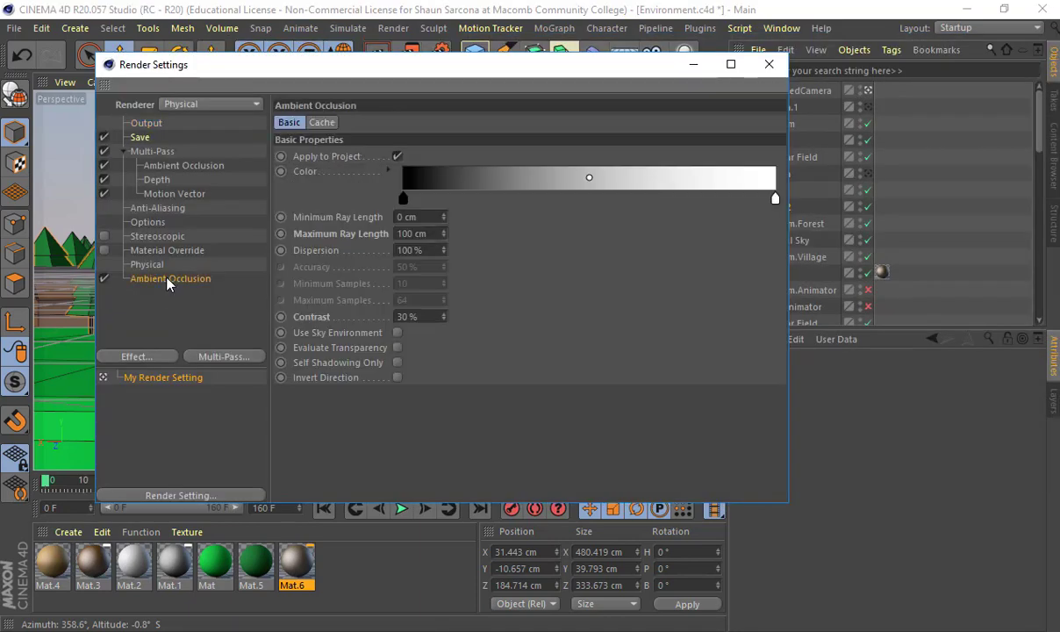
{"action": "left_click", "coordinate": [202, 105]}
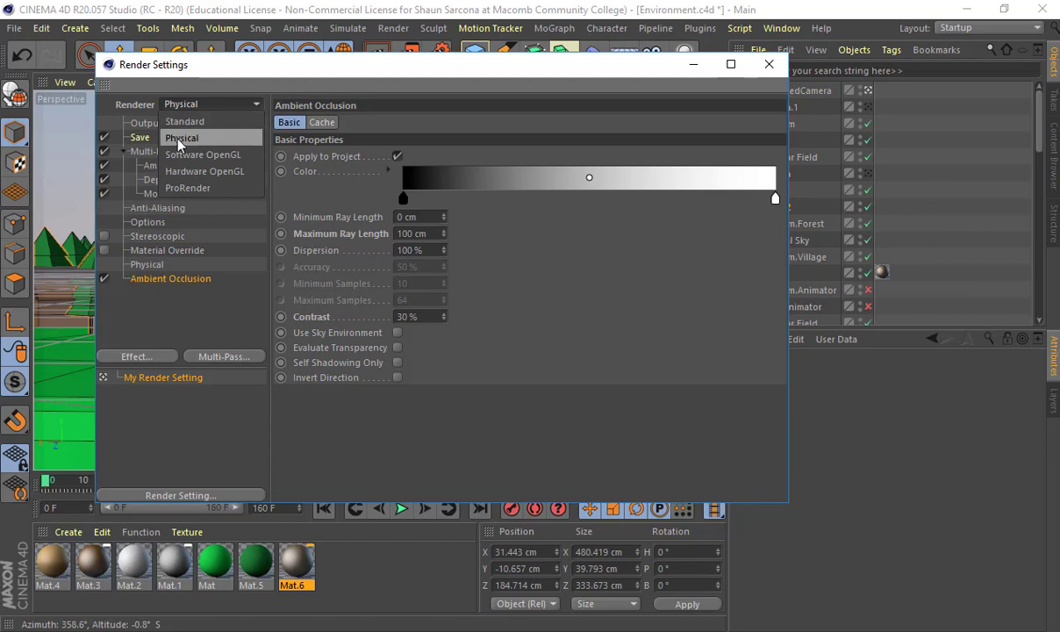
{"action": "left_click", "coordinate": [160, 361]}
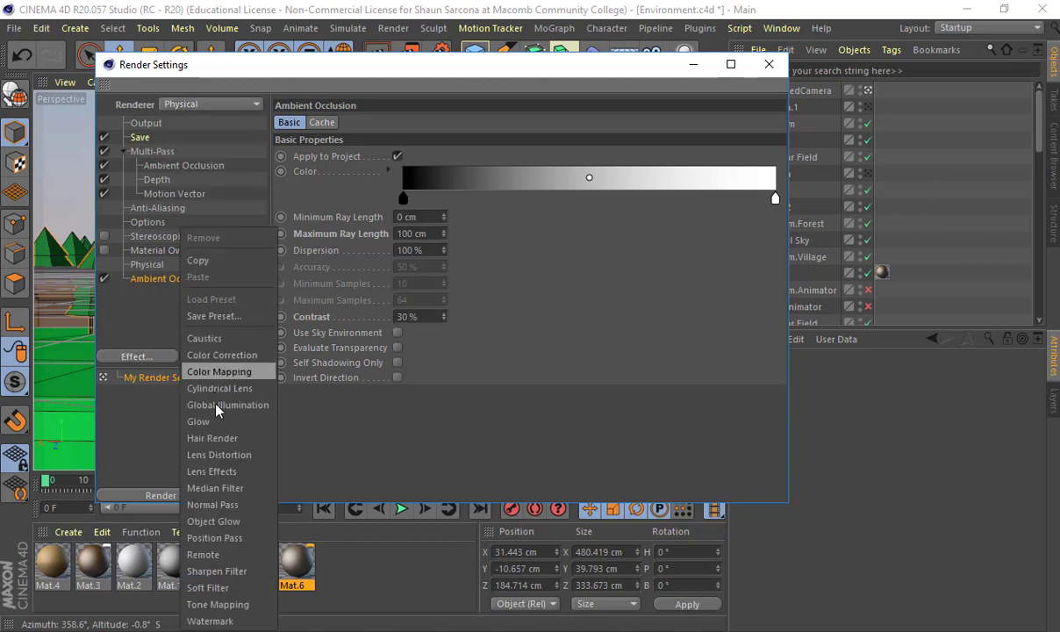
{"action": "left_click", "coordinate": [167, 315]}
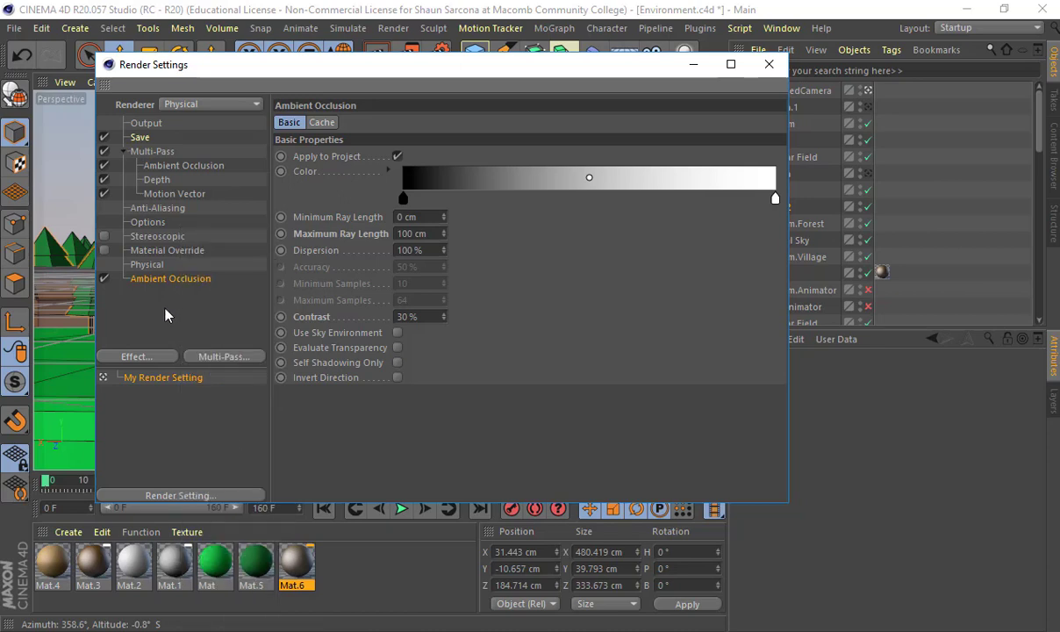
{"action": "left_click", "coordinate": [146, 264]}
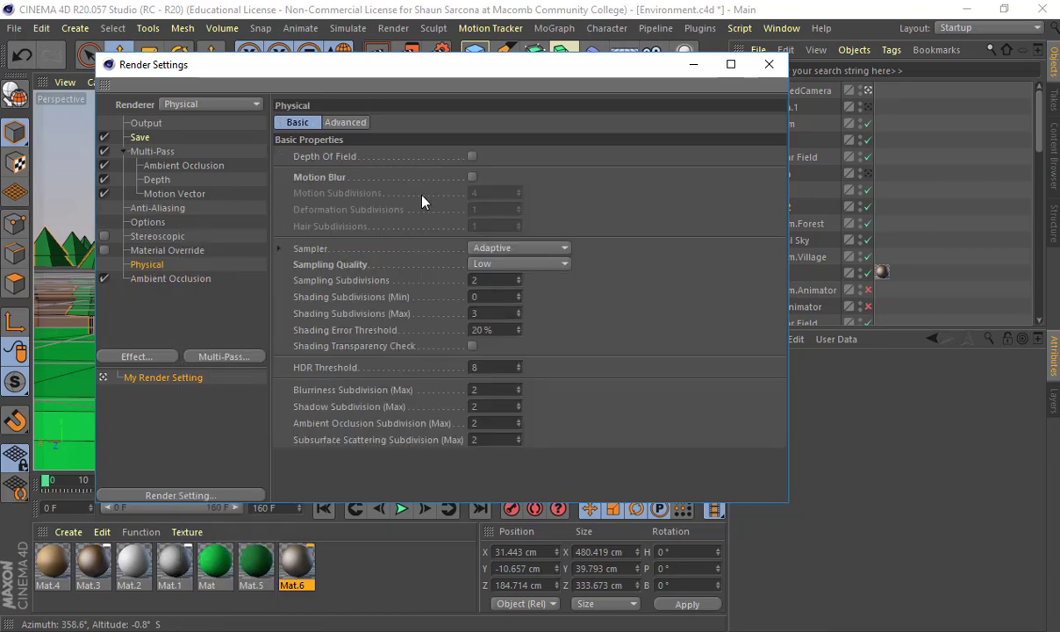
{"action": "left_click", "coordinate": [472, 177]}
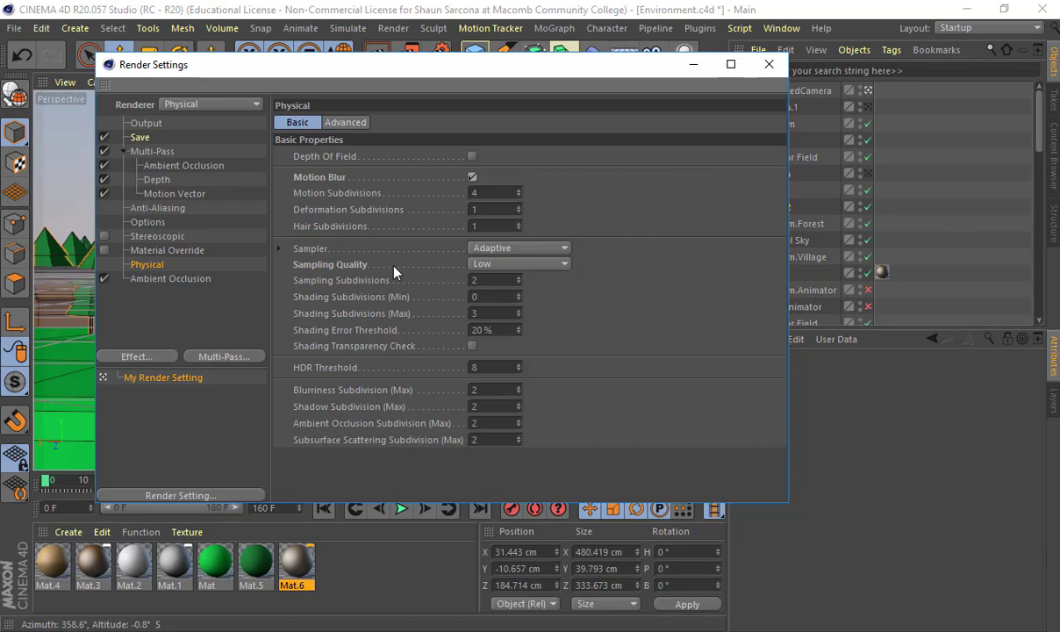
Disable Motion Blur for the Physical renderer and set its Sampling Quality to High.
{"action": "left_click", "coordinate": [472, 177]}
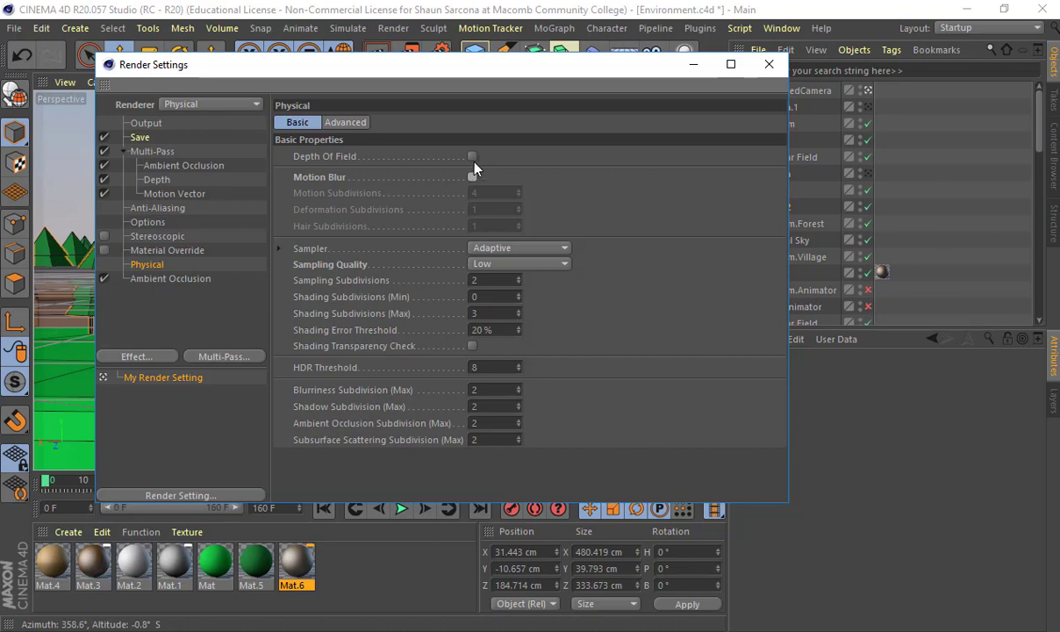
{"action": "left_click", "coordinate": [502, 264]}
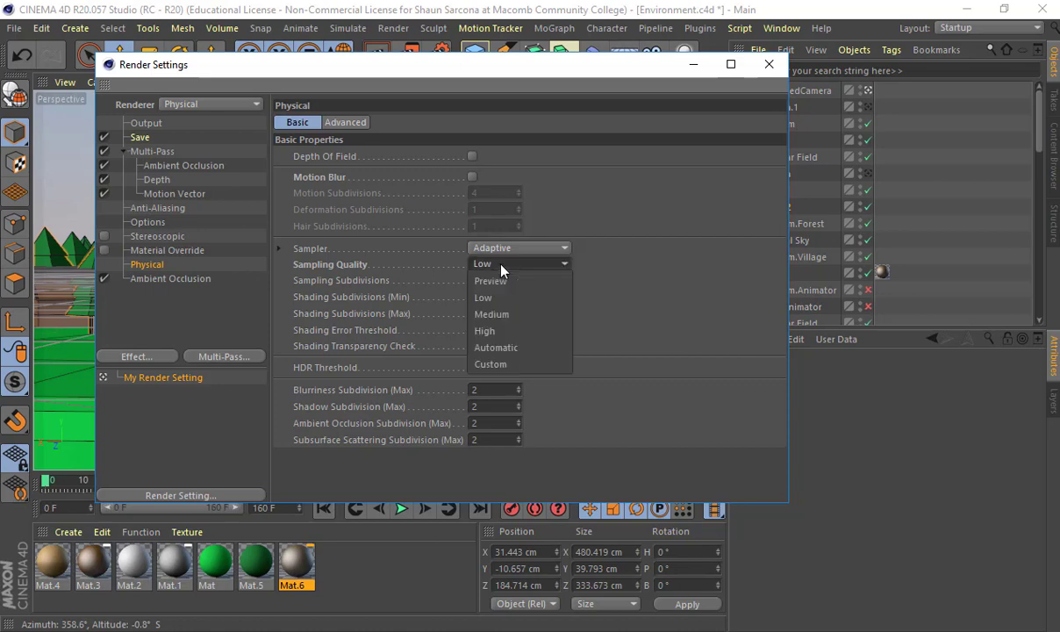
{"action": "left_click", "coordinate": [497, 330]}
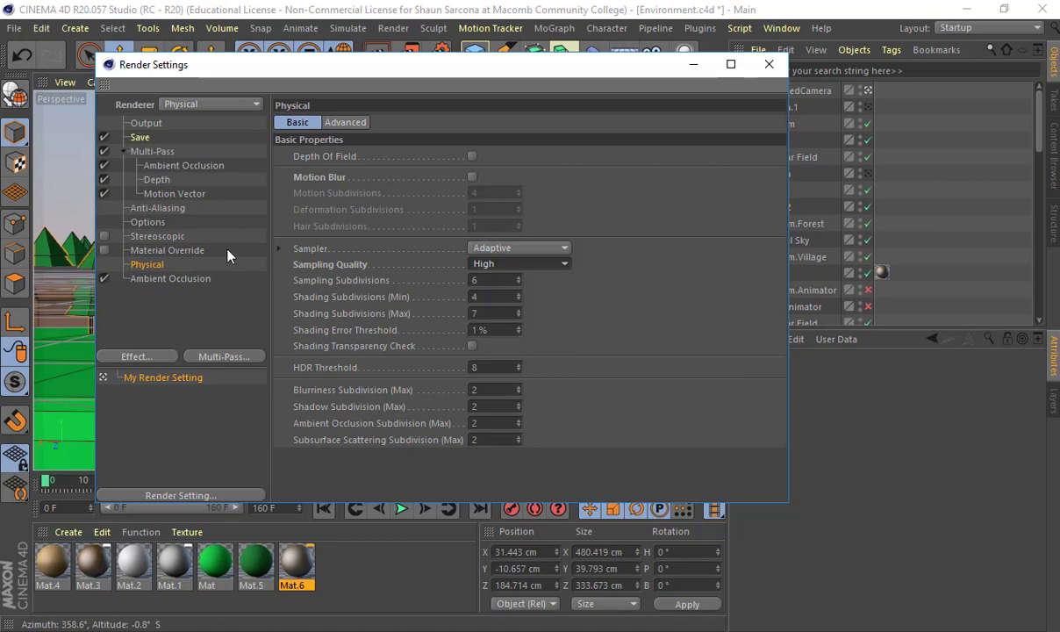
Set the render output size to 960 x 540 pixels, leaving the frame range at All Frames.
{"action": "left_click", "coordinate": [140, 138]}
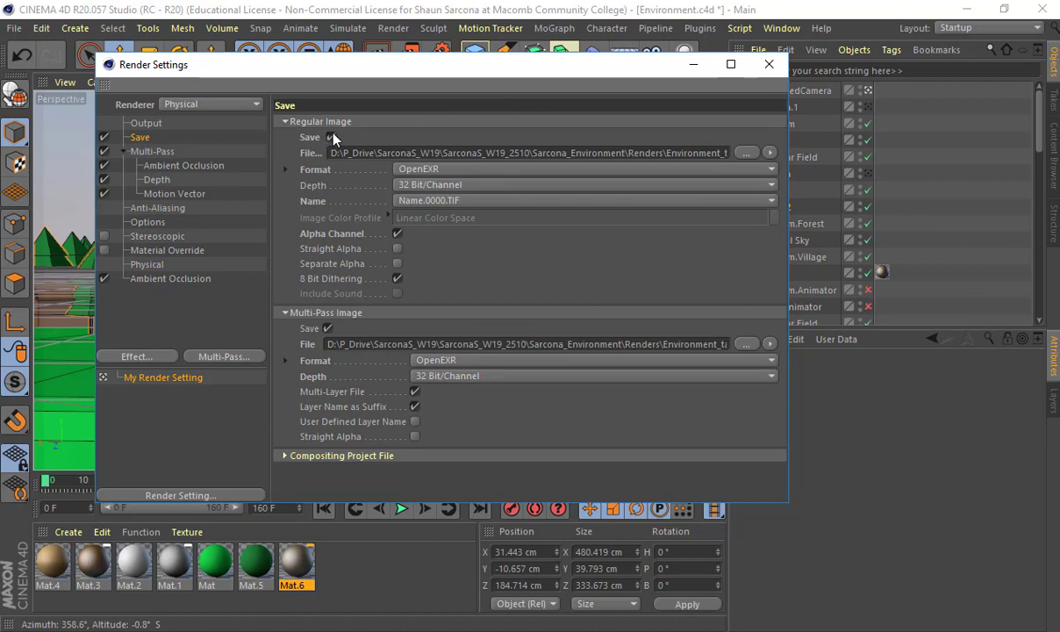
{"action": "left_click", "coordinate": [146, 123]}
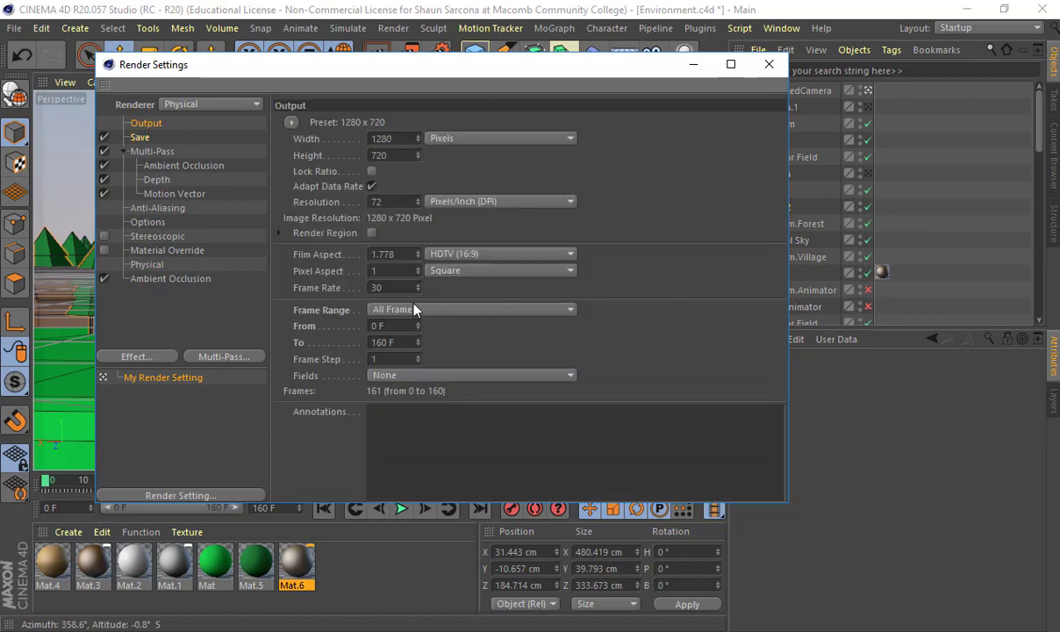
{"action": "left_click", "coordinate": [386, 309]}
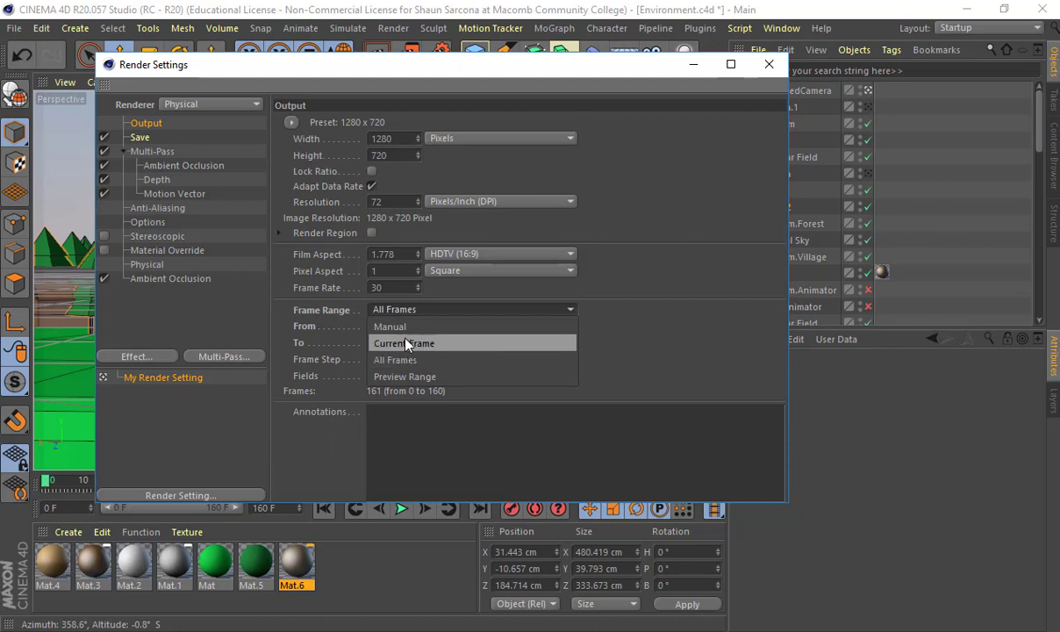
{"action": "left_click", "coordinate": [397, 140]}
{"action": "left_click_drag", "start_coordinate": [396, 140], "coordinate": [337, 131]}
{"action": "type", "text": "96"}
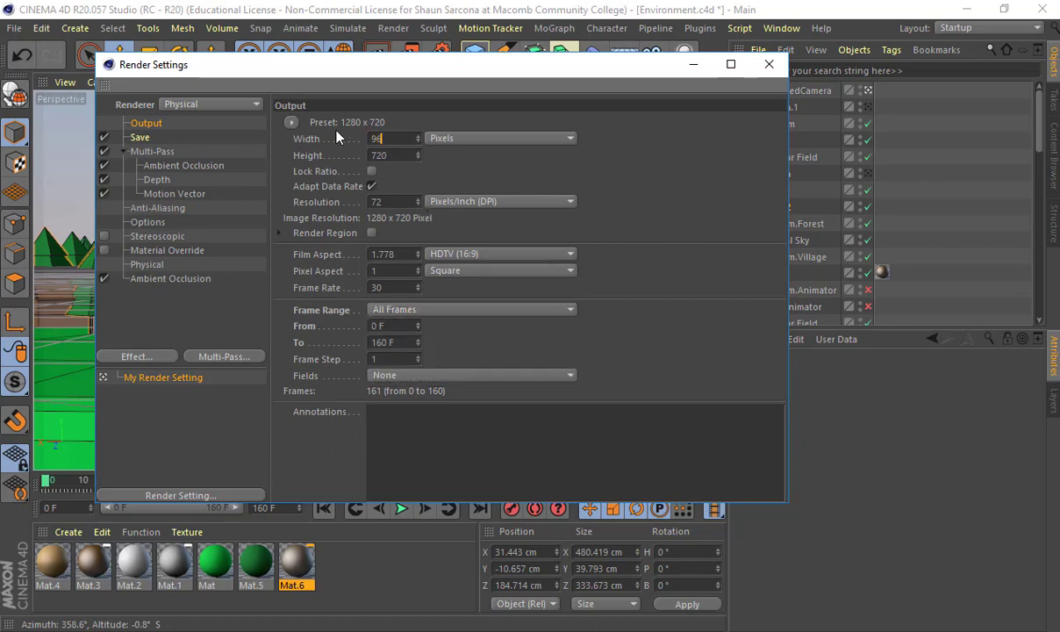
{"action": "type", "text": "0"}
{"action": "key", "text": "Tab"}
{"action": "type", "text": "540"}
{"action": "key", "text": "Return"}
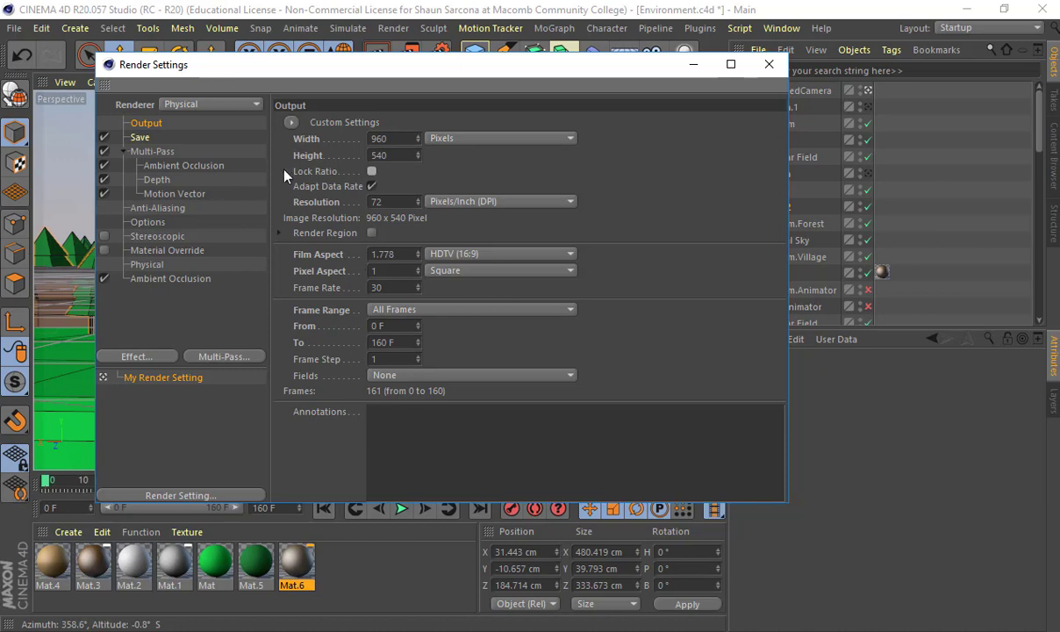
Review the render save settings, including file naming, image formats and compositing project file options, and close the render settings.
{"action": "left_click", "coordinate": [145, 137]}
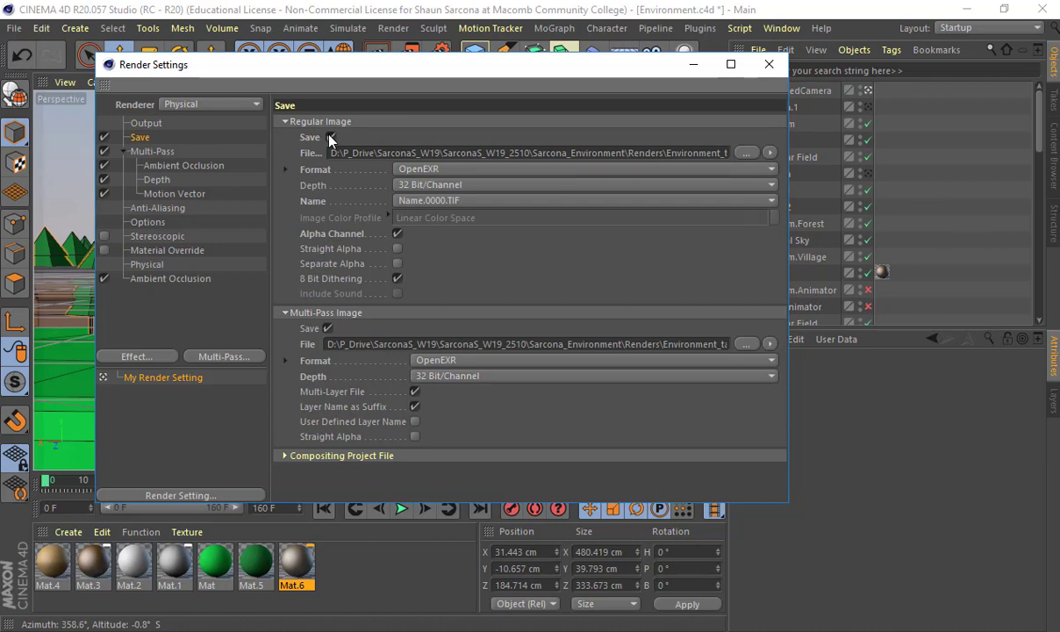
{"action": "left_click", "coordinate": [429, 199]}
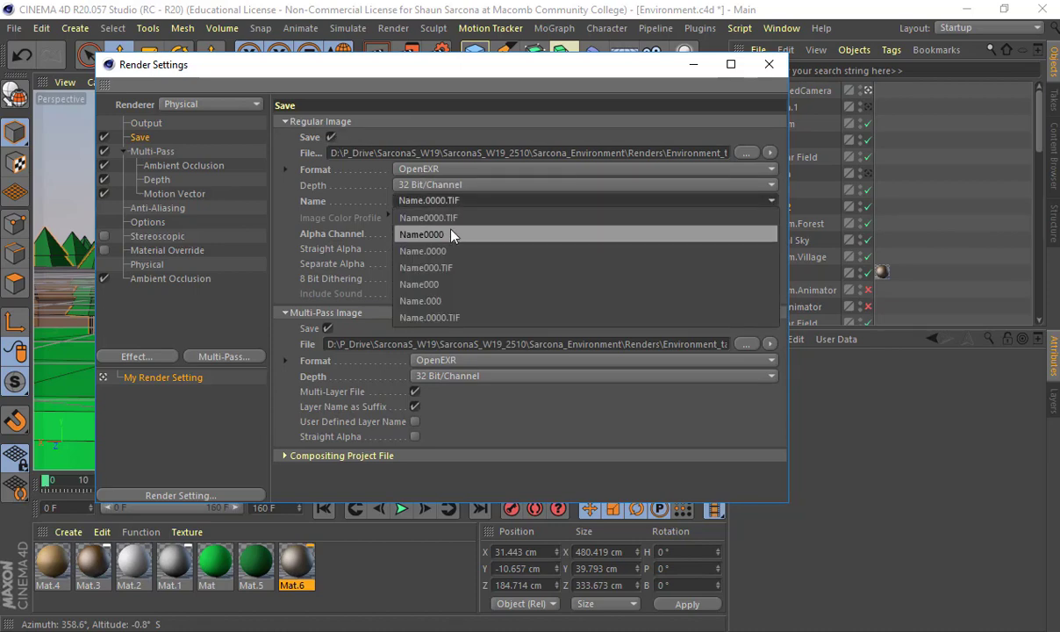
{"action": "left_click", "coordinate": [462, 320]}
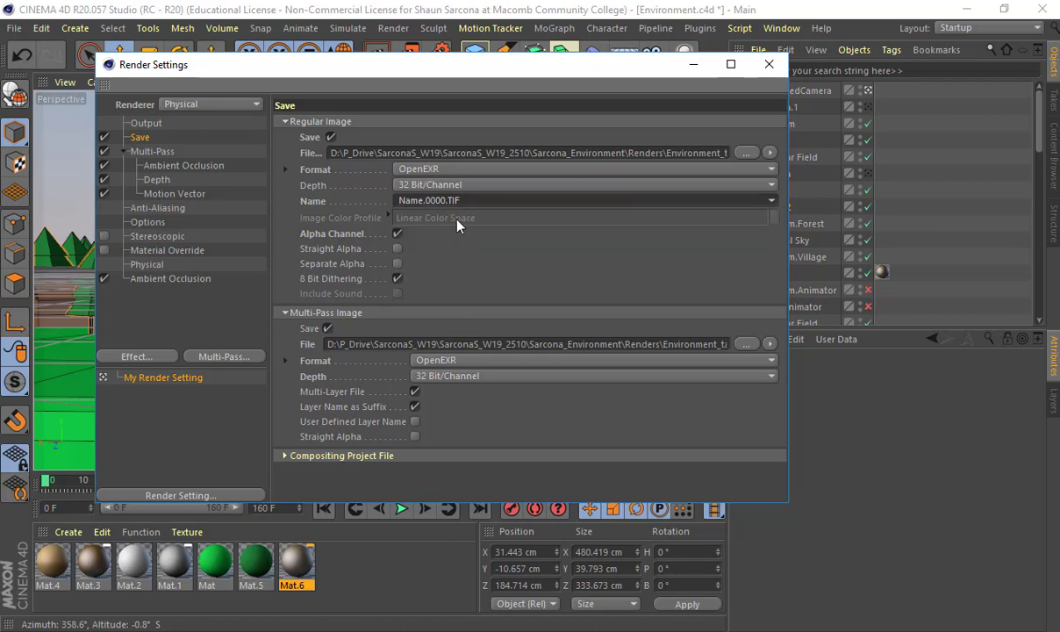
{"action": "left_click", "coordinate": [416, 170]}
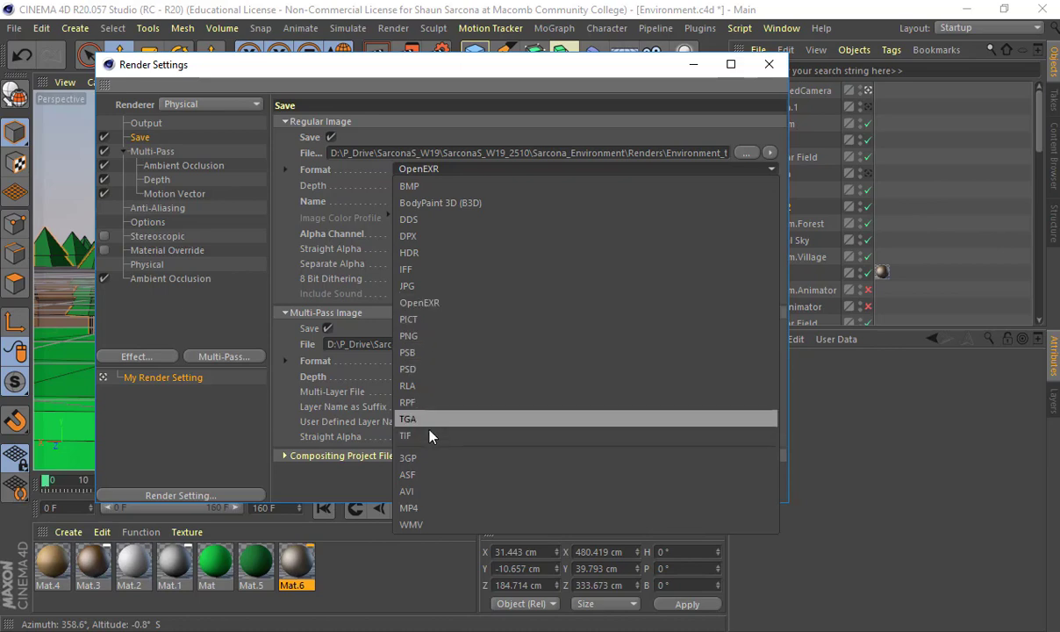
{"action": "left_click", "coordinate": [357, 233]}
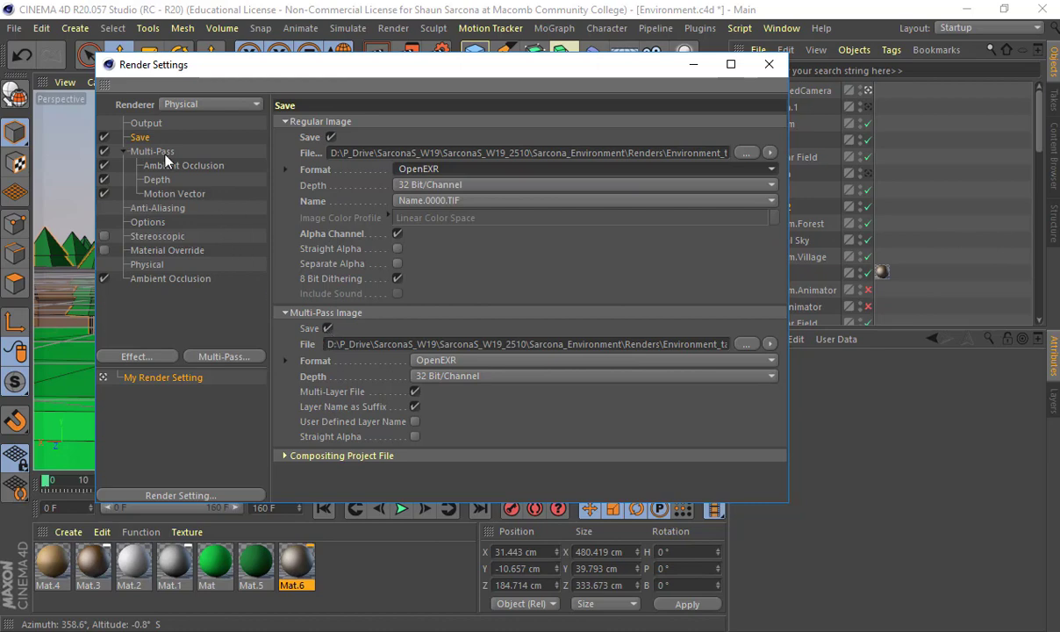
{"action": "left_click", "coordinate": [284, 456]}
{"action": "scroll", "coordinate": [316, 368], "scroll_direction": "down", "scroll_amount": 2}
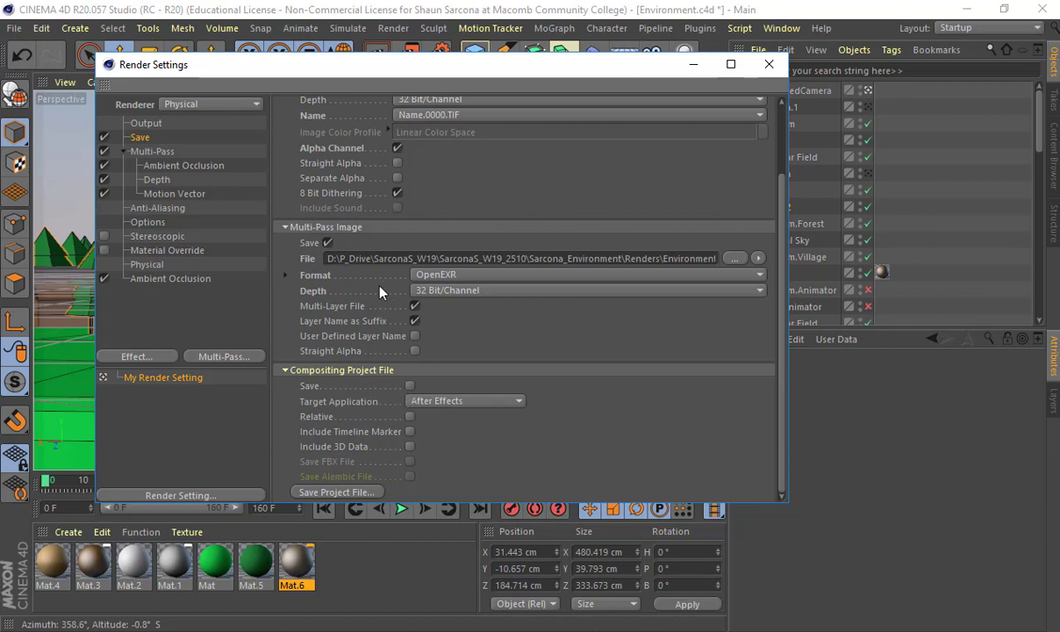
{"action": "scroll", "coordinate": [368, 307], "scroll_direction": "up", "scroll_amount": 3}
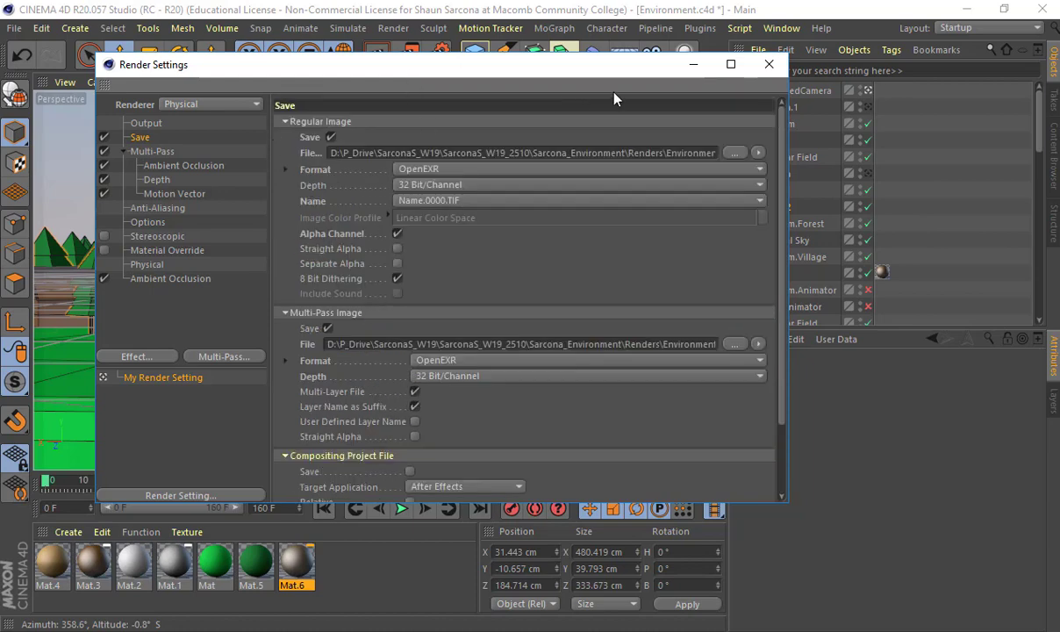
{"action": "left_click", "coordinate": [769, 65]}
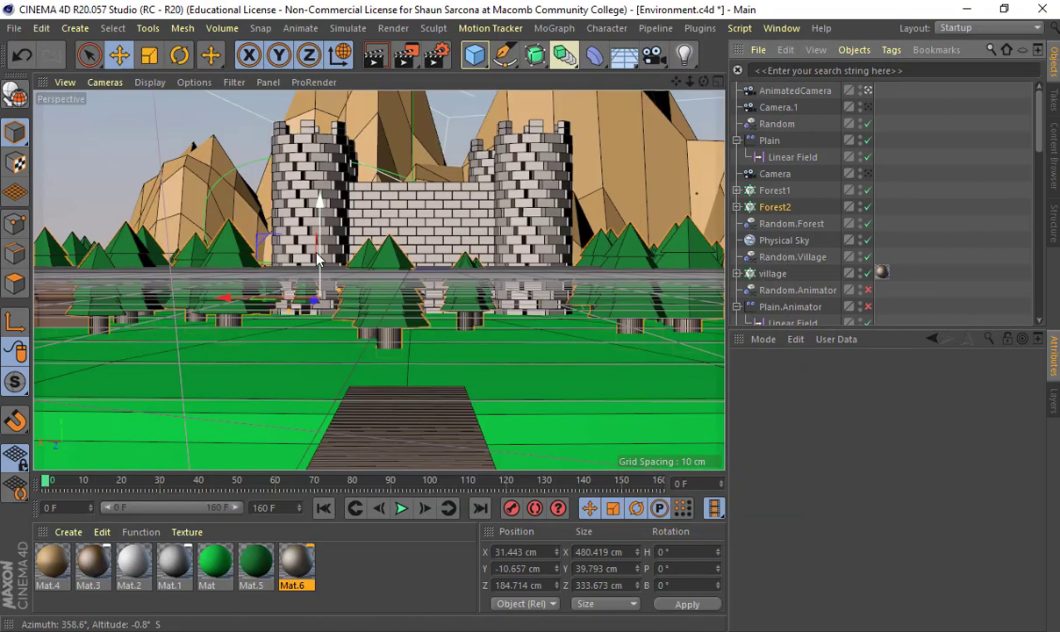
Add the project to the Render Queue, saving its changes first.
{"action": "left_click", "coordinate": [393, 28]}
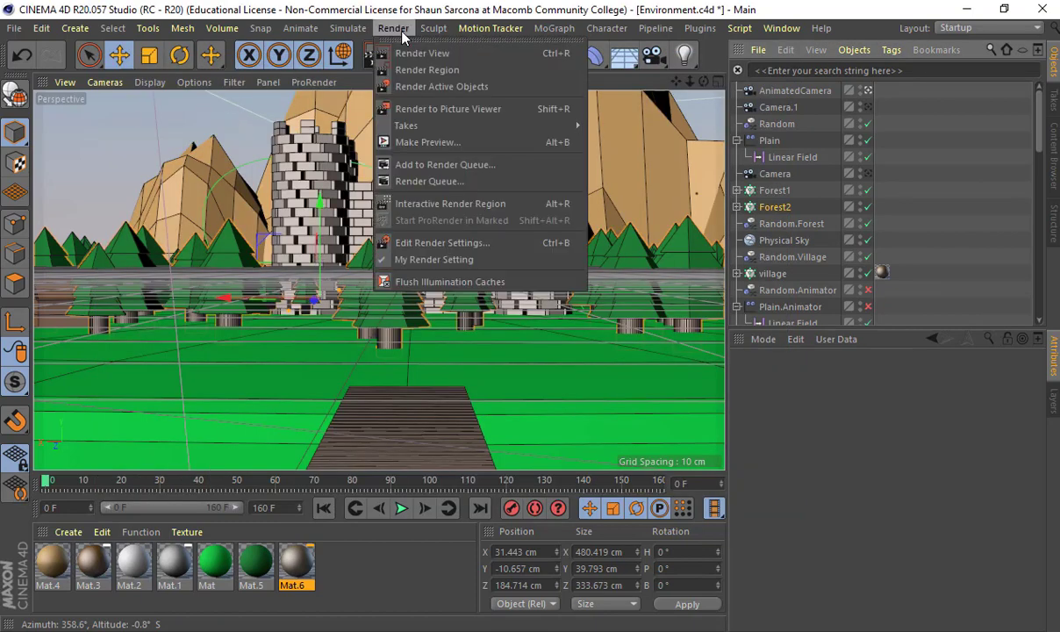
{"action": "left_click", "coordinate": [436, 166]}
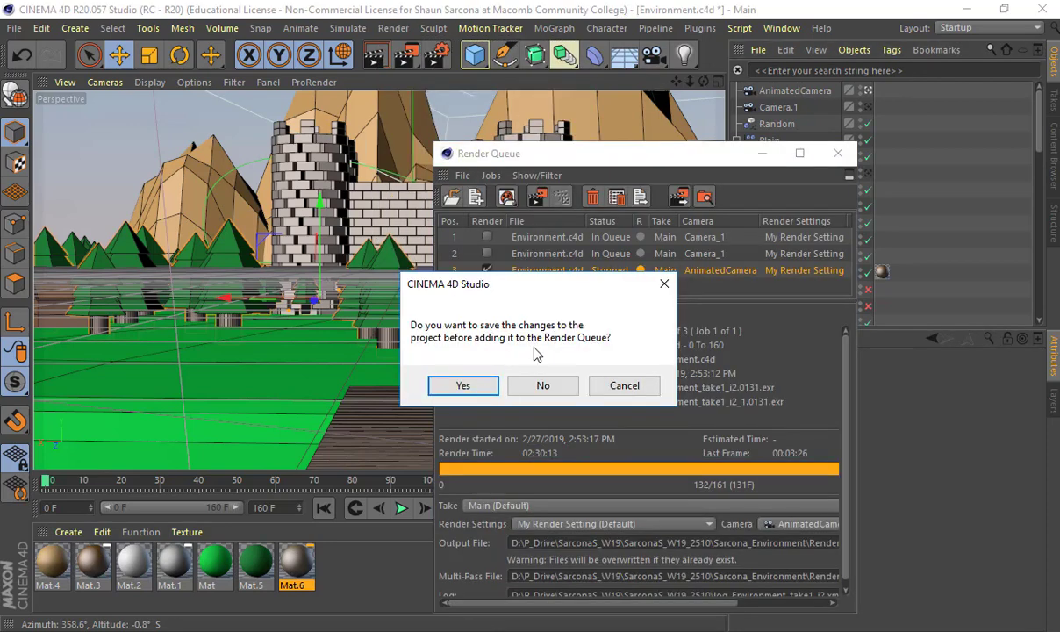
{"action": "left_click", "coordinate": [463, 386]}
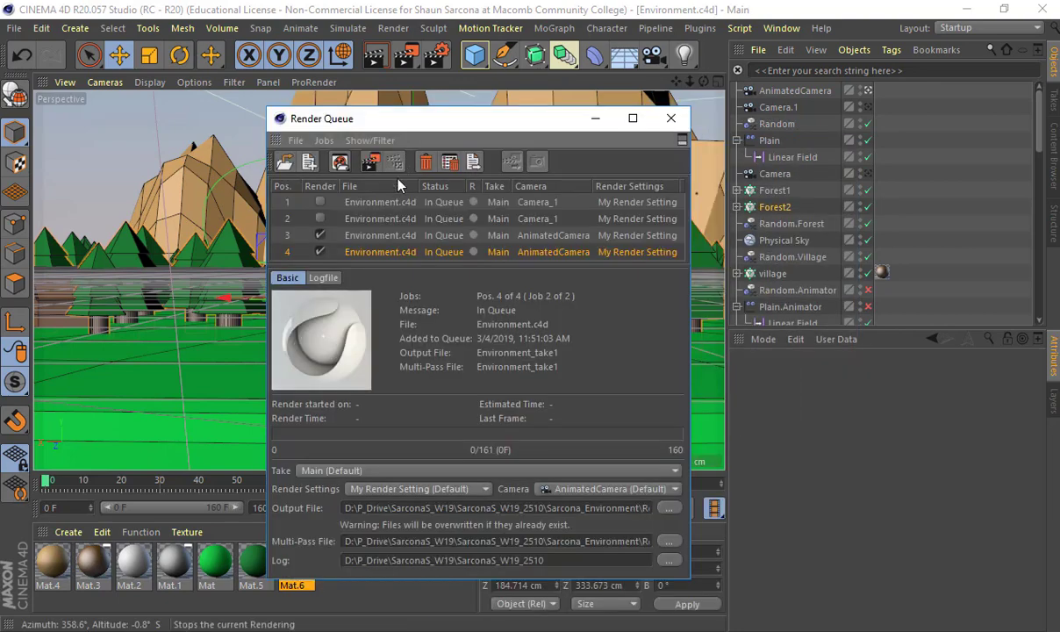
Delete the three older Environment.c4d jobs from the Render Queue, keeping the newly added one.
{"action": "left_click", "coordinate": [394, 202]}
{"action": "left_click", "coordinate": [390, 236], "text": "shift"}
{"action": "key", "text": "Delete"}
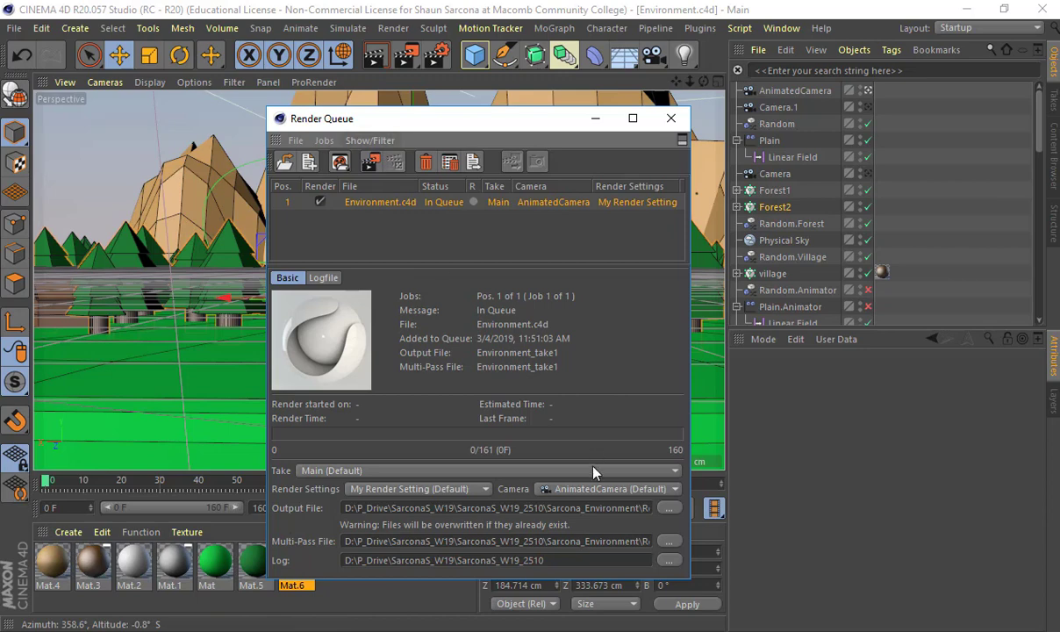
Check the queued job's camera and output file, keeping AnimatedCamera as its camera, and close the Render Queue.
{"action": "left_click", "coordinate": [593, 490]}
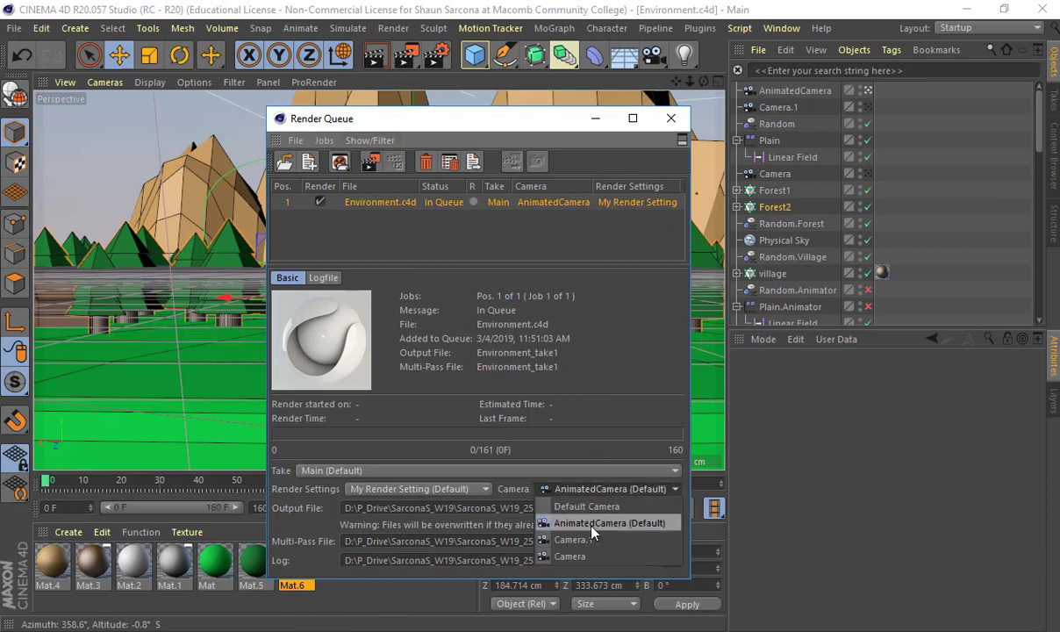
{"action": "left_click", "coordinate": [593, 524]}
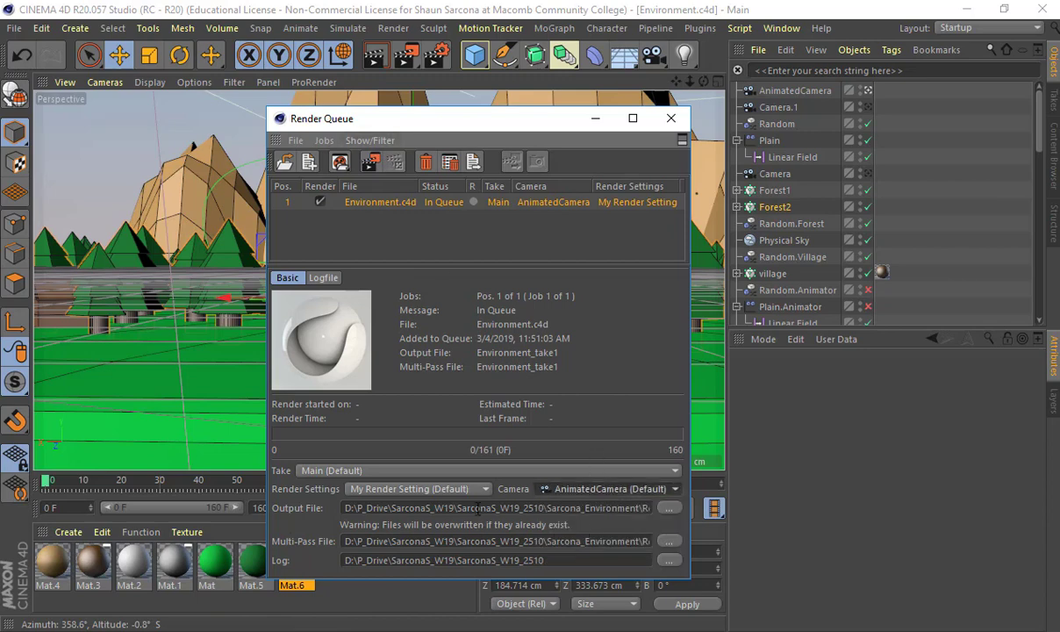
{"action": "left_click", "coordinate": [474, 507]}
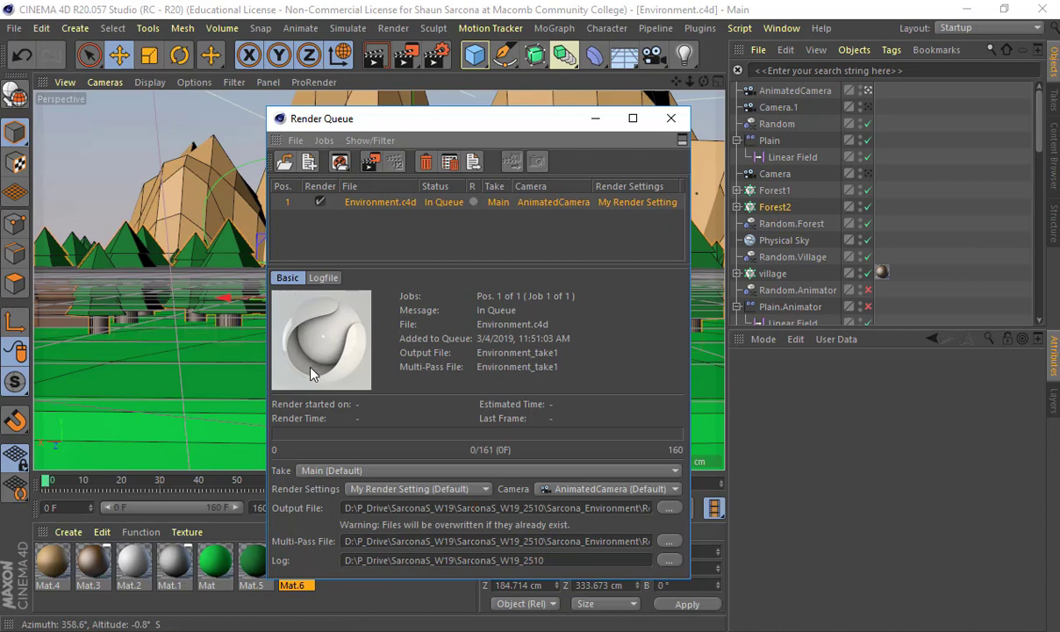
{"action": "left_click", "coordinate": [671, 118]}
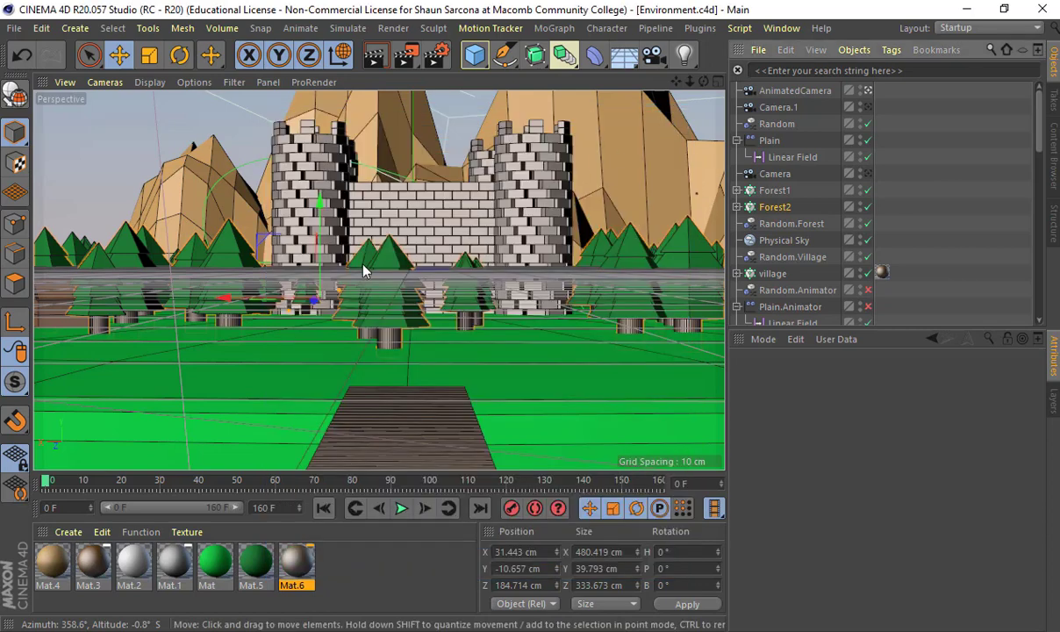
Set the render output size to 3000 x 2400 pixels and close the render settings.
{"action": "left_click", "coordinate": [438, 58]}
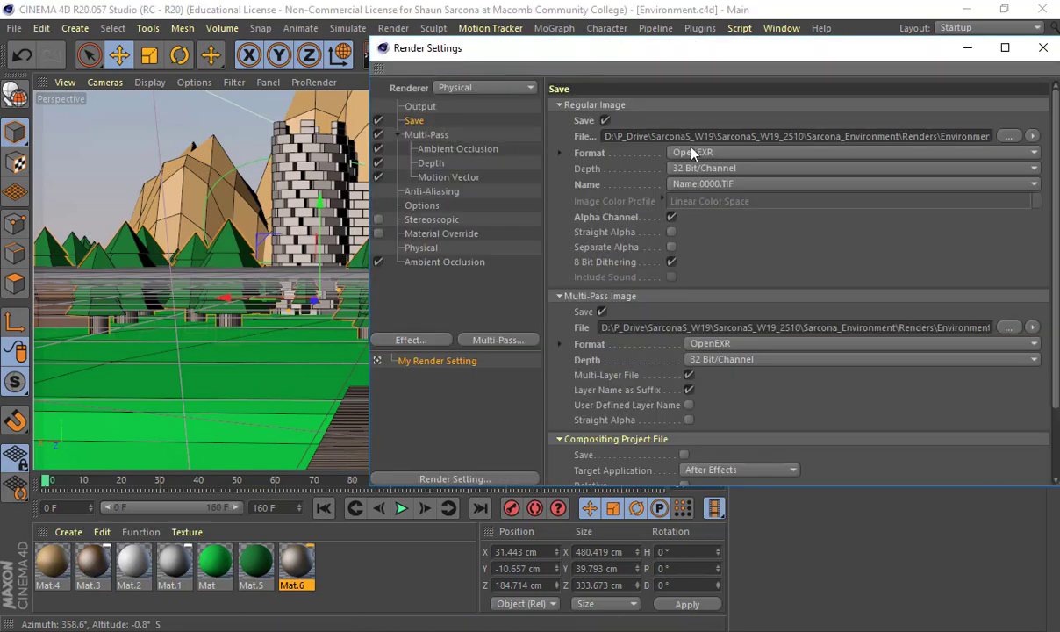
{"action": "left_click", "coordinate": [420, 106]}
{"action": "type", "text": "30000"}
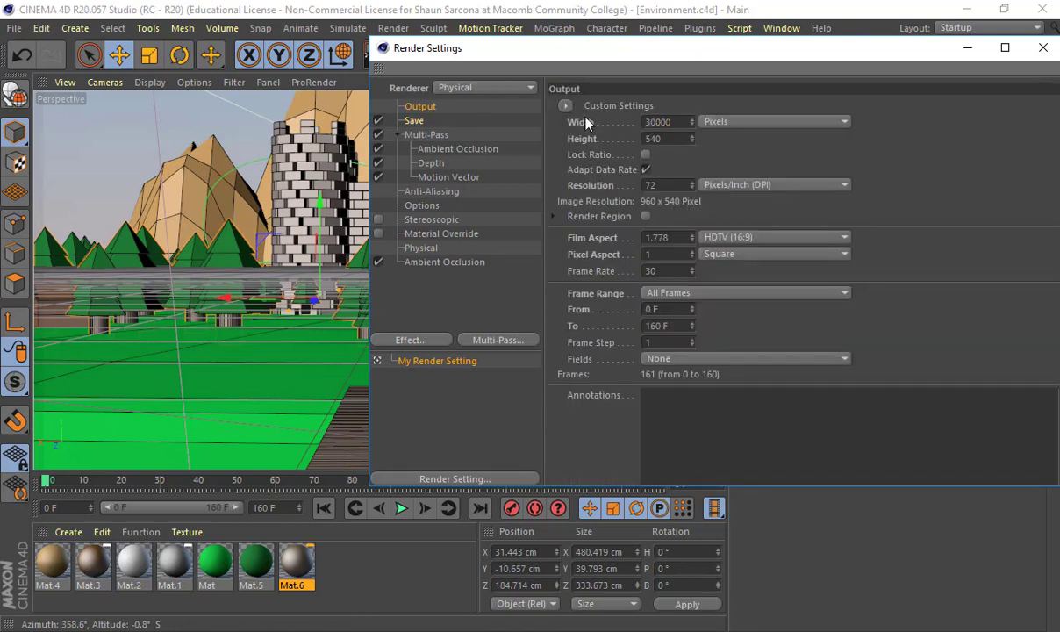
{"action": "key", "text": "Return"}
{"action": "key", "text": "Tab"}
{"action": "type", "text": "2400"}
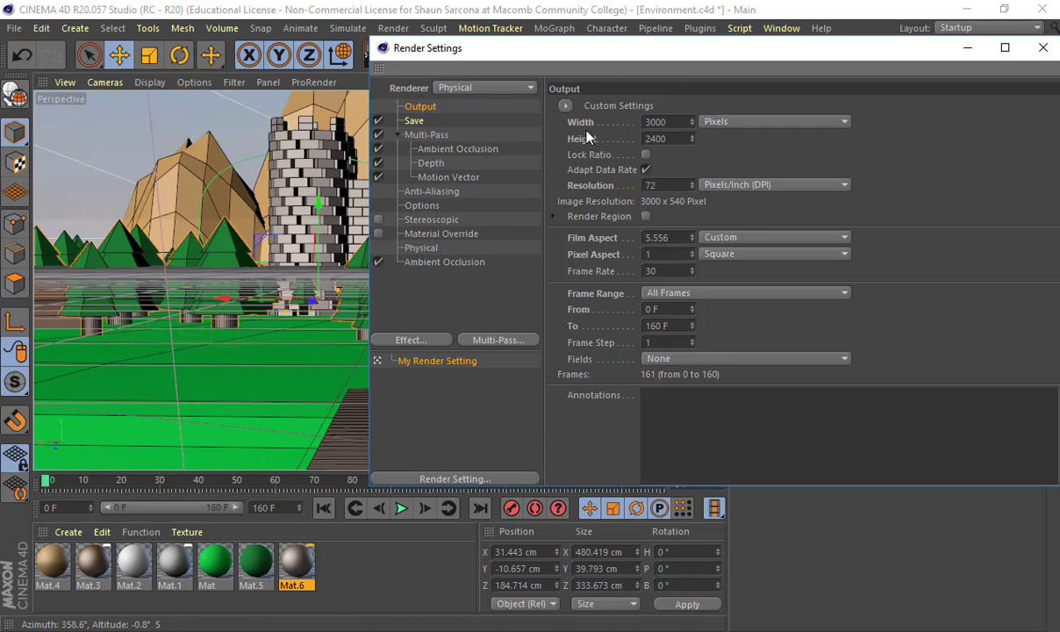
{"action": "key", "text": "Return"}
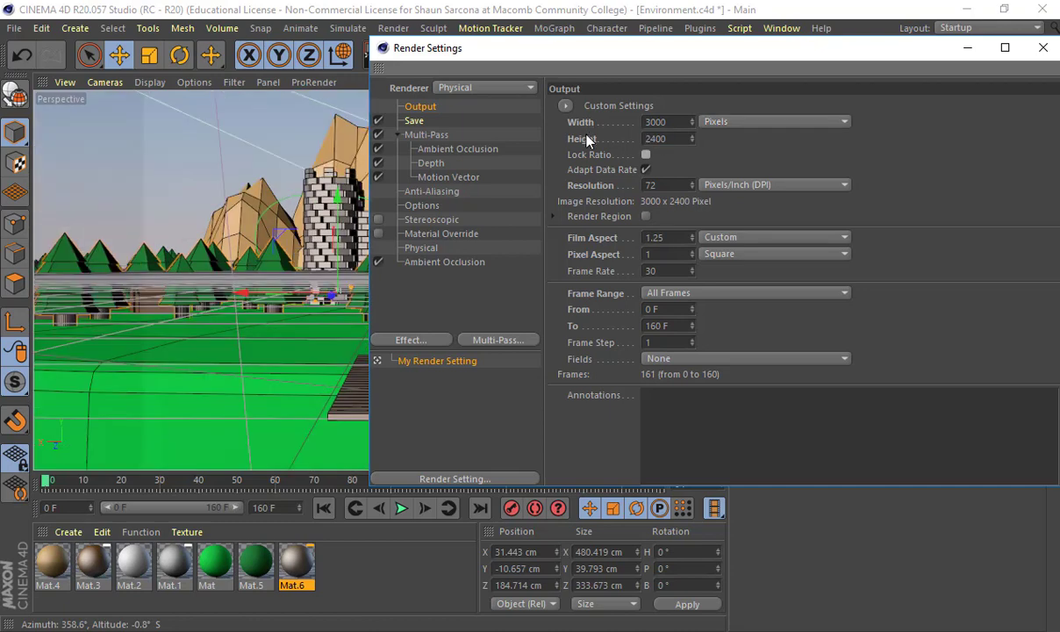
{"action": "left_click", "coordinate": [1042, 48]}
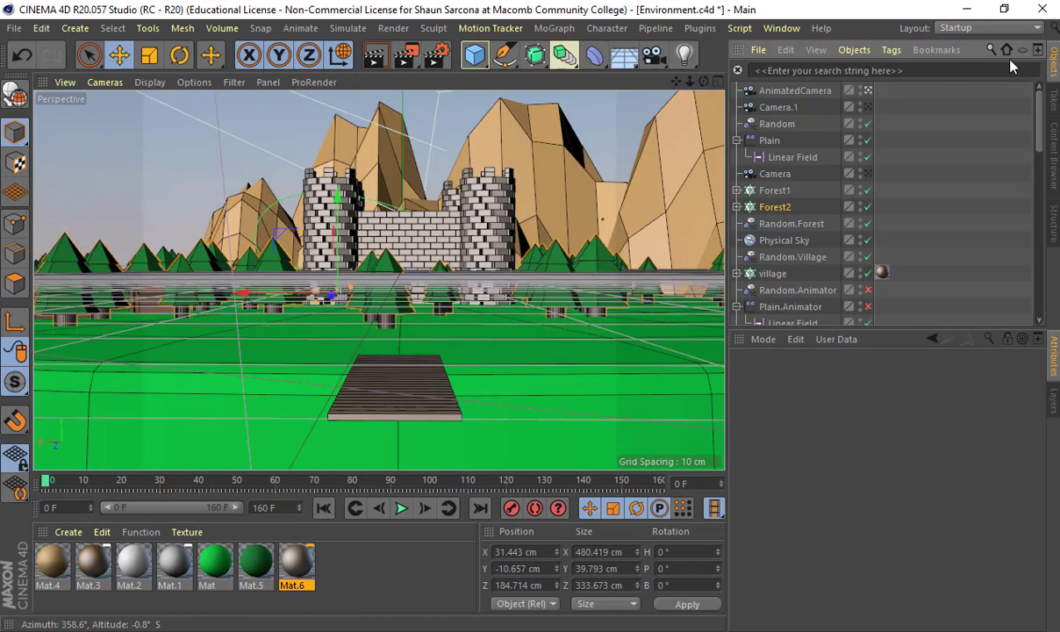
Leave the AnimatedCamera view and frame the castle and trees from ground level in the editor view.
{"action": "left_click", "coordinate": [867, 92]}
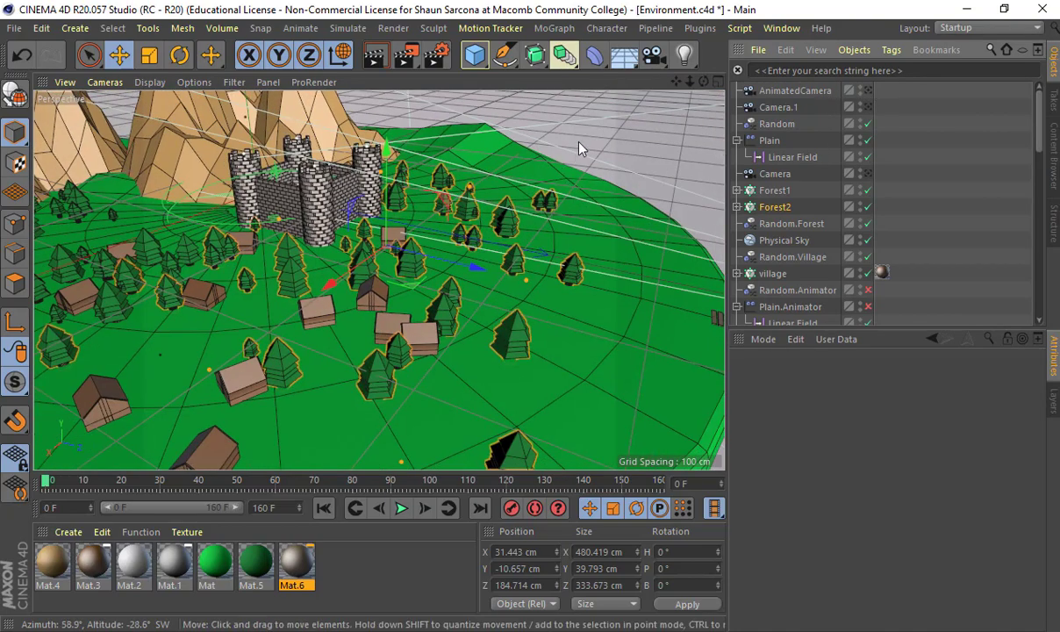
{"action": "left_click", "coordinate": [579, 147]}
{"action": "left_click_drag", "start_coordinate": [614, 145], "coordinate": [493, 203], "text": "alt"}
{"action": "right_click_drag", "start_coordinate": [493, 195], "coordinate": [562, 176], "text": "alt"}
{"action": "middle_click_drag", "start_coordinate": [562, 176], "coordinate": [563, 175], "text": "alt"}
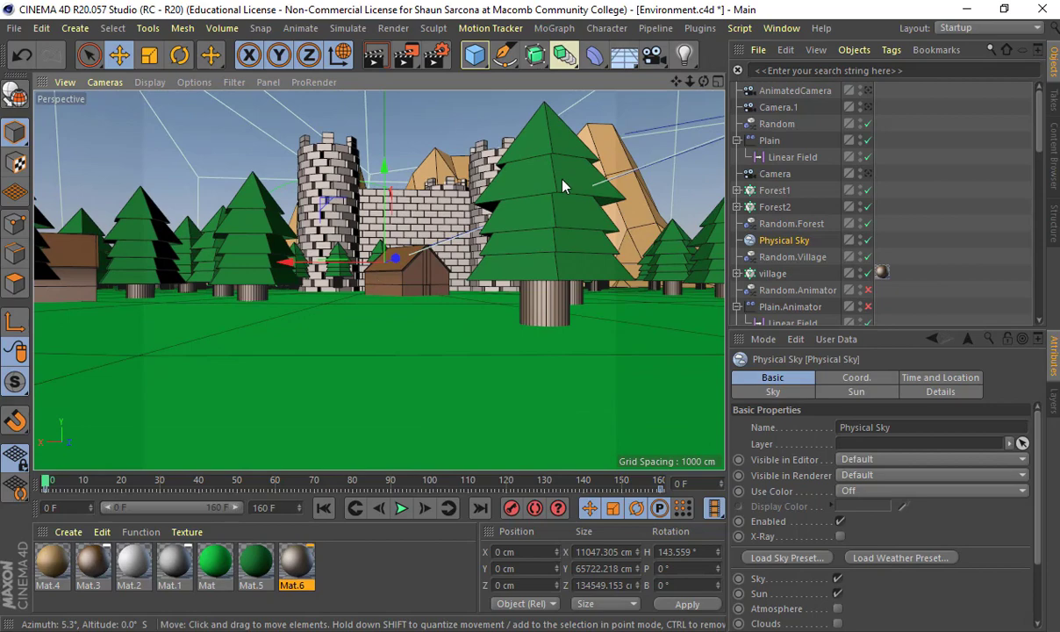
Move the animation to frame 71 and compose a closer low-angle view of the shattering castle.
{"action": "left_click_drag", "start_coordinate": [310, 487], "coordinate": [322, 487]}
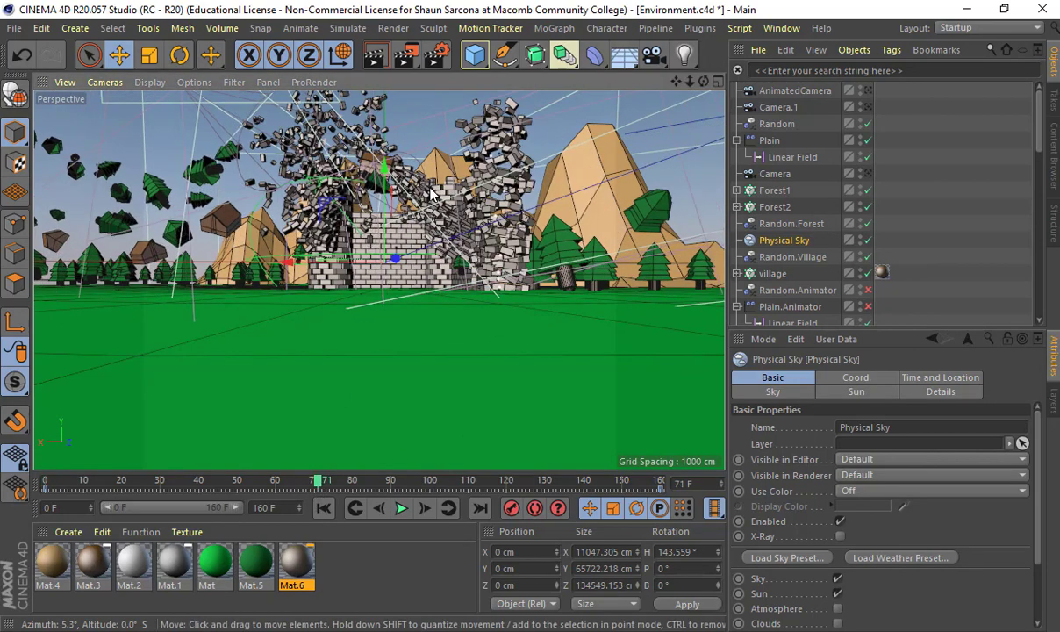
{"action": "middle_click_drag", "start_coordinate": [406, 172], "coordinate": [415, 204], "text": "alt"}
{"action": "left_click_drag", "start_coordinate": [414, 201], "coordinate": [399, 190], "text": "alt"}
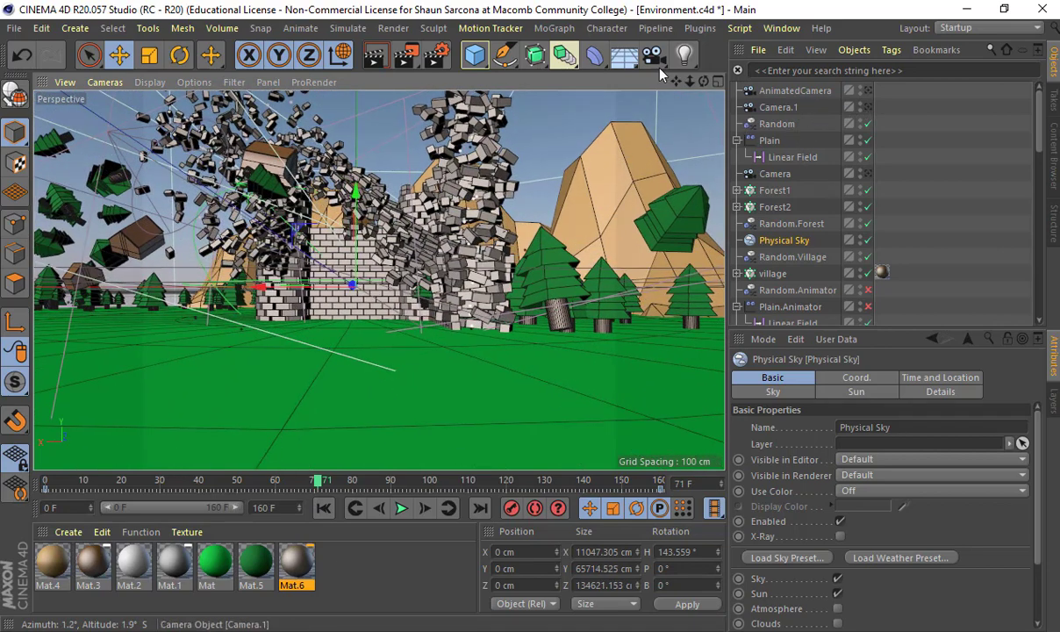
Add a new camera from the current view and set its focal length to 80 mm.
{"action": "left_click_drag", "start_coordinate": [653, 54], "coordinate": [667, 79]}
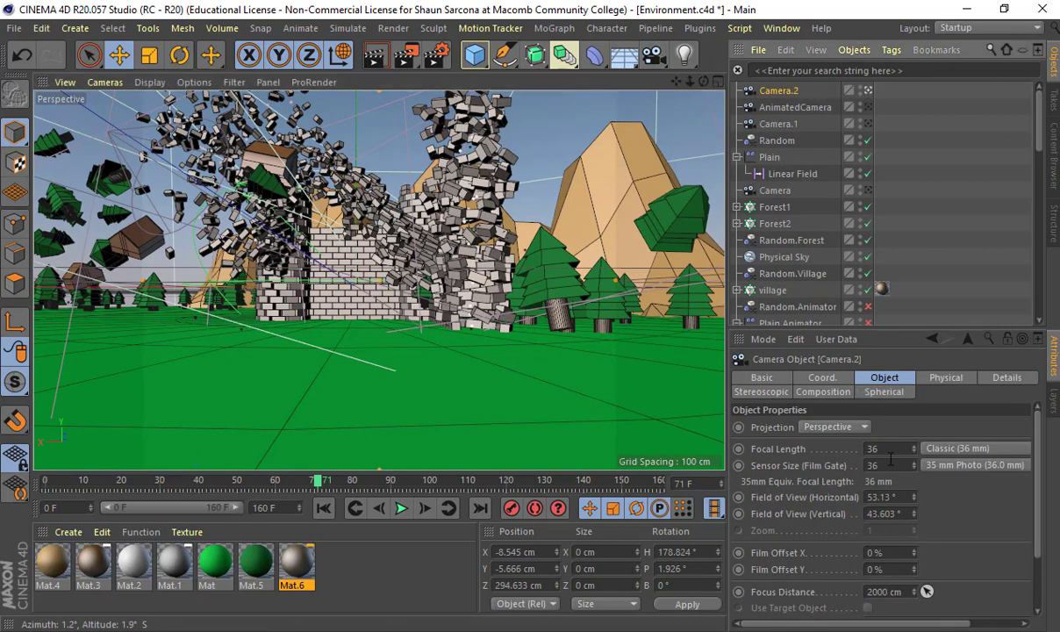
{"action": "left_click_drag", "start_coordinate": [880, 448], "coordinate": [835, 449]}
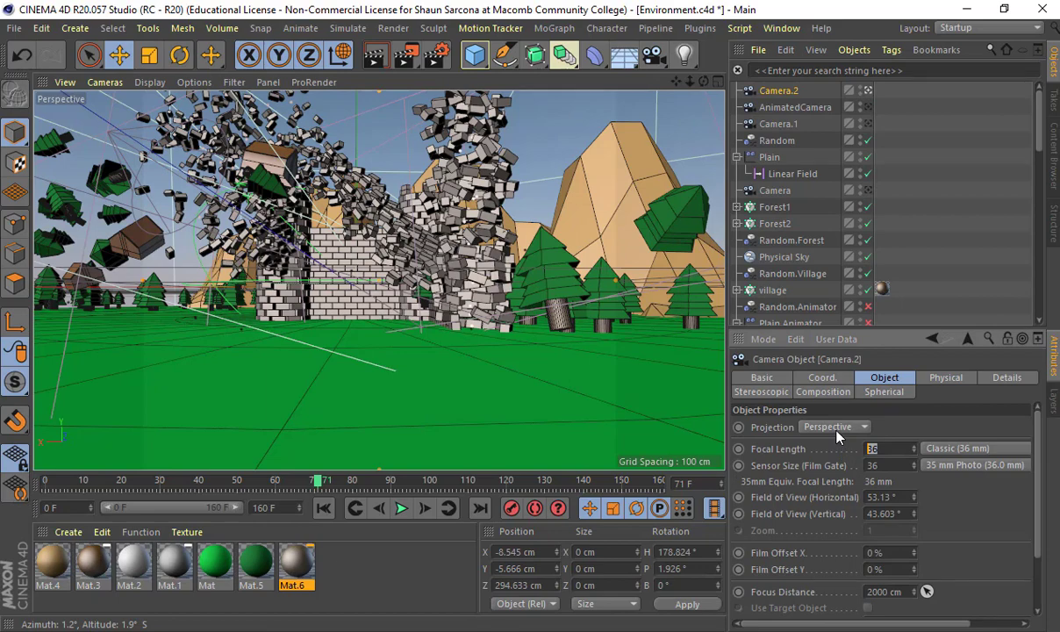
{"action": "type", "text": "80"}
{"action": "key", "text": "Return"}
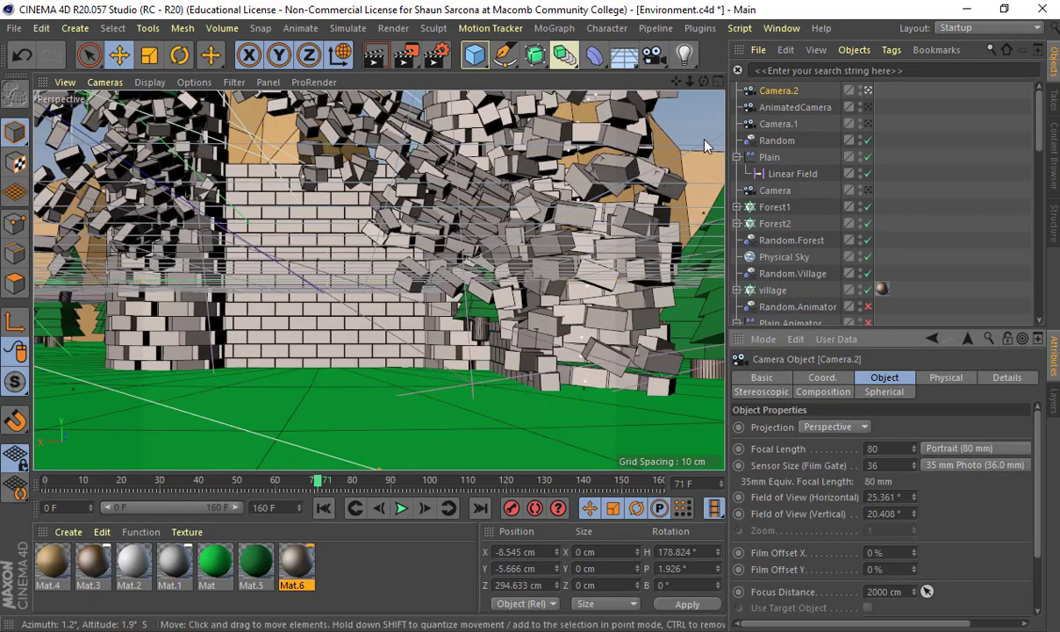
Reframe the new camera from farther back and a different angle to show the shattering castle, flying trees and mountains.
{"action": "left_click", "coordinate": [784, 256]}
{"action": "scroll", "coordinate": [555, 211], "scroll_direction": "down", "scroll_amount": 5}
{"action": "left_click_drag", "start_coordinate": [553, 217], "coordinate": [474, 315], "text": "alt"}
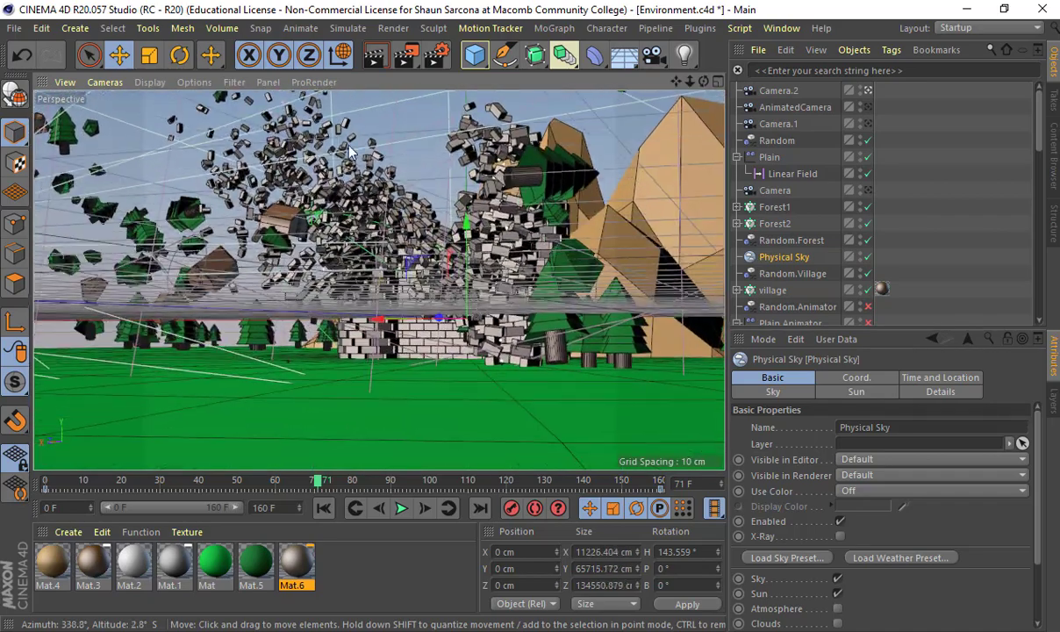
Look through the viewport's option and display lists and the Project Settings, Info and Referencing properties, and clear the selection.
{"action": "left_click", "coordinate": [200, 83]}
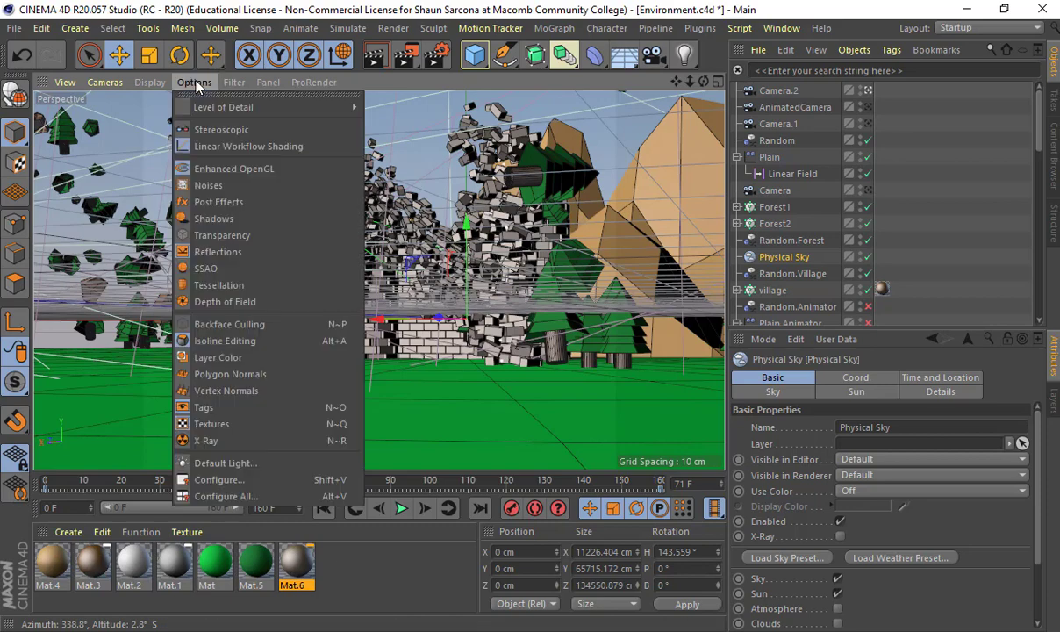
{"action": "mouse_move", "coordinate": [157, 85]}
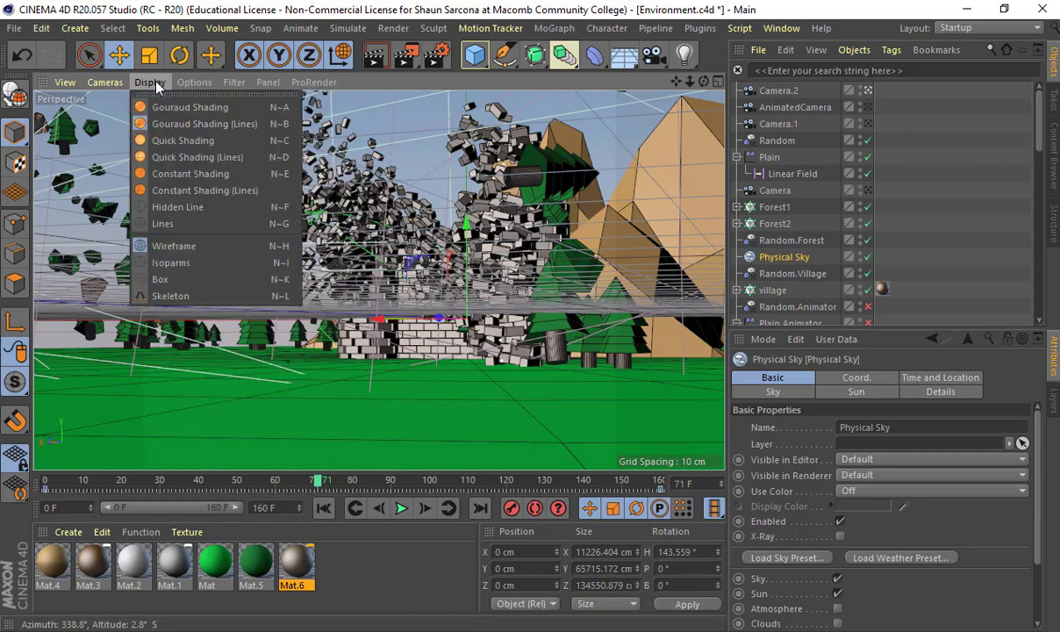
{"action": "left_click", "coordinate": [575, 269]}
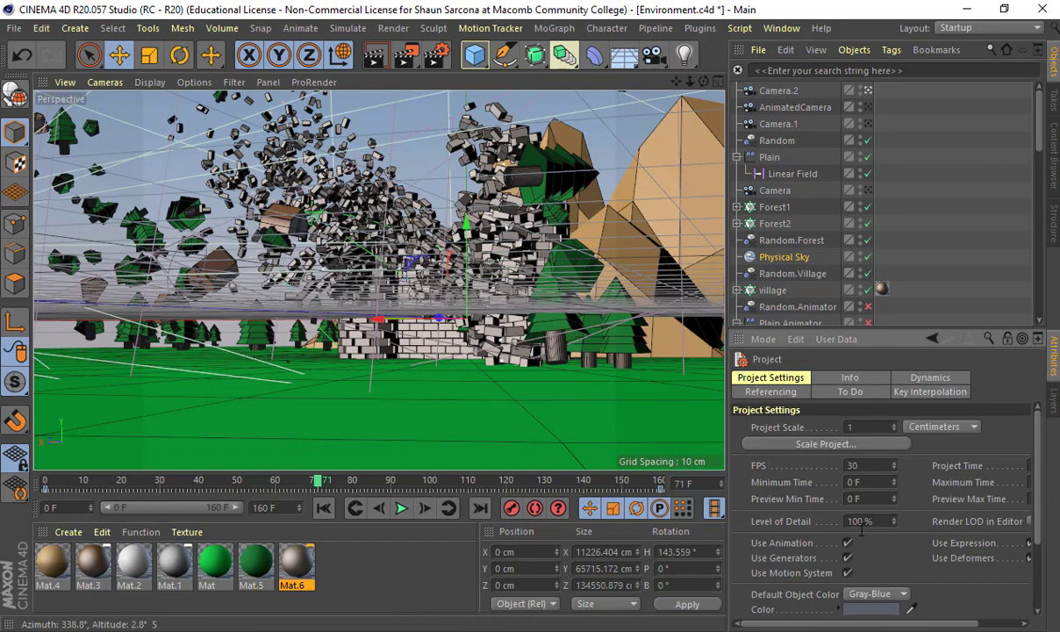
{"action": "scroll", "coordinate": [868, 537], "scroll_direction": "down", "scroll_amount": 3}
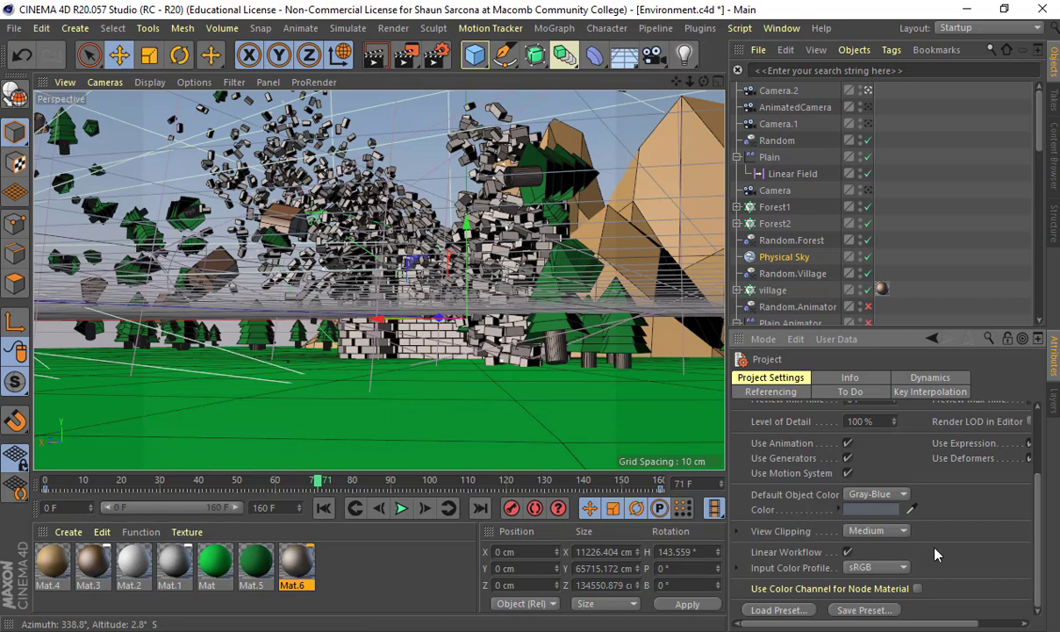
{"action": "scroll", "coordinate": [880, 516], "scroll_direction": "up", "scroll_amount": 3}
{"action": "left_click", "coordinate": [868, 379]}
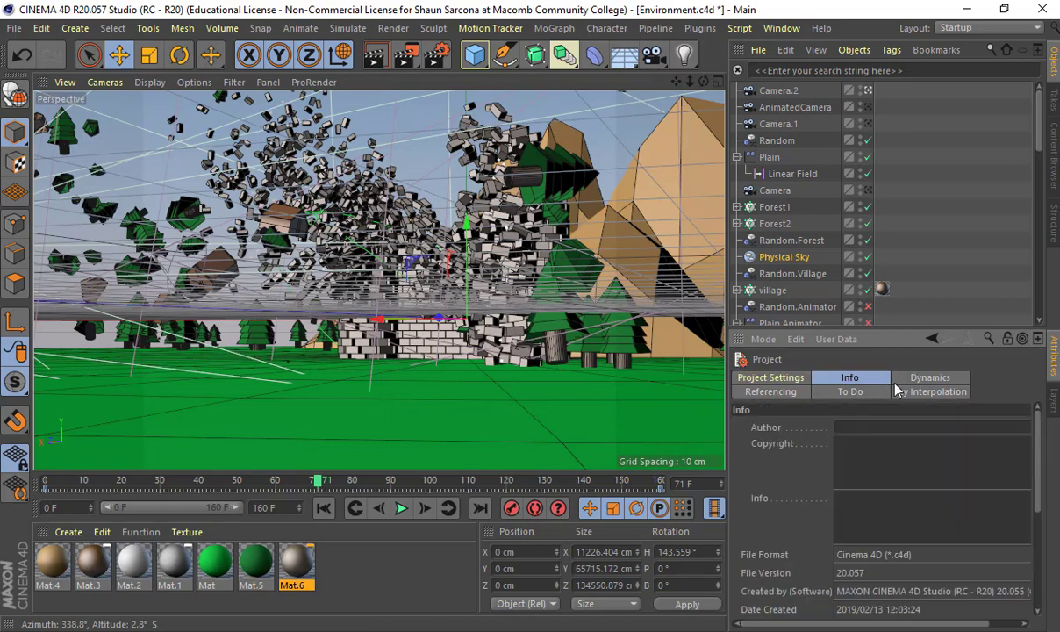
{"action": "left_click", "coordinate": [770, 391]}
{"action": "left_click", "coordinate": [849, 378]}
{"action": "left_click", "coordinate": [771, 377]}
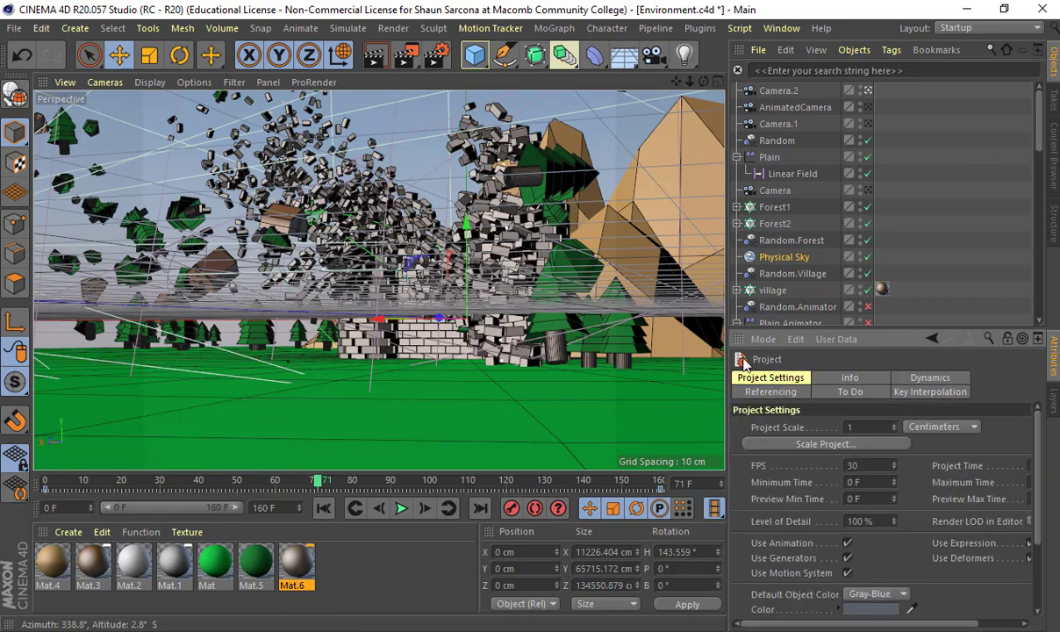
{"action": "left_click", "coordinate": [373, 130]}
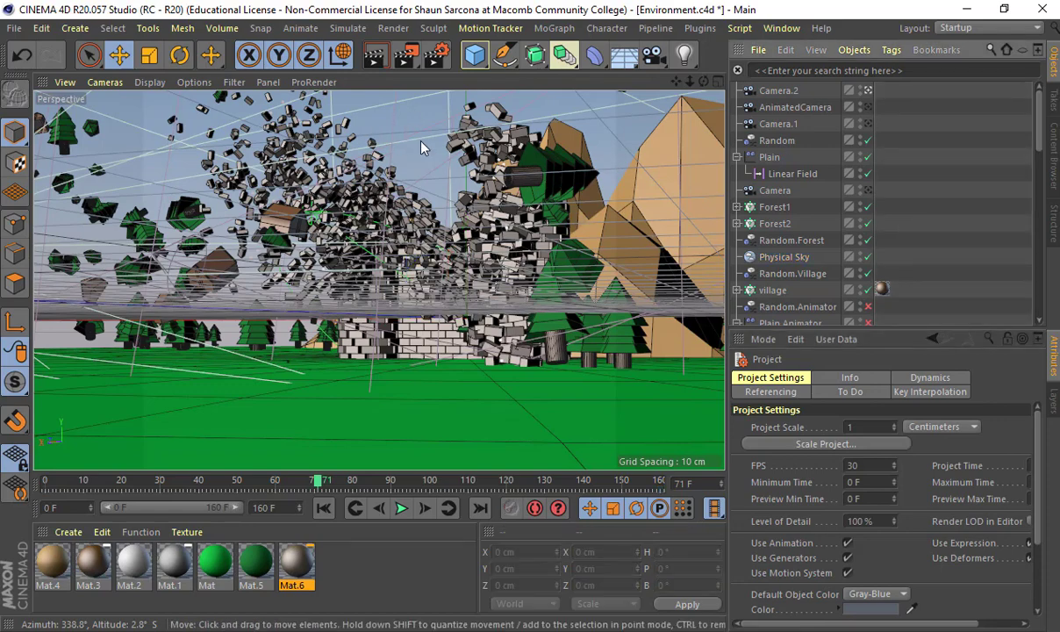
Select Camera.2 and set its physical F-Stop to 0.1.
{"action": "left_click", "coordinate": [776, 91]}
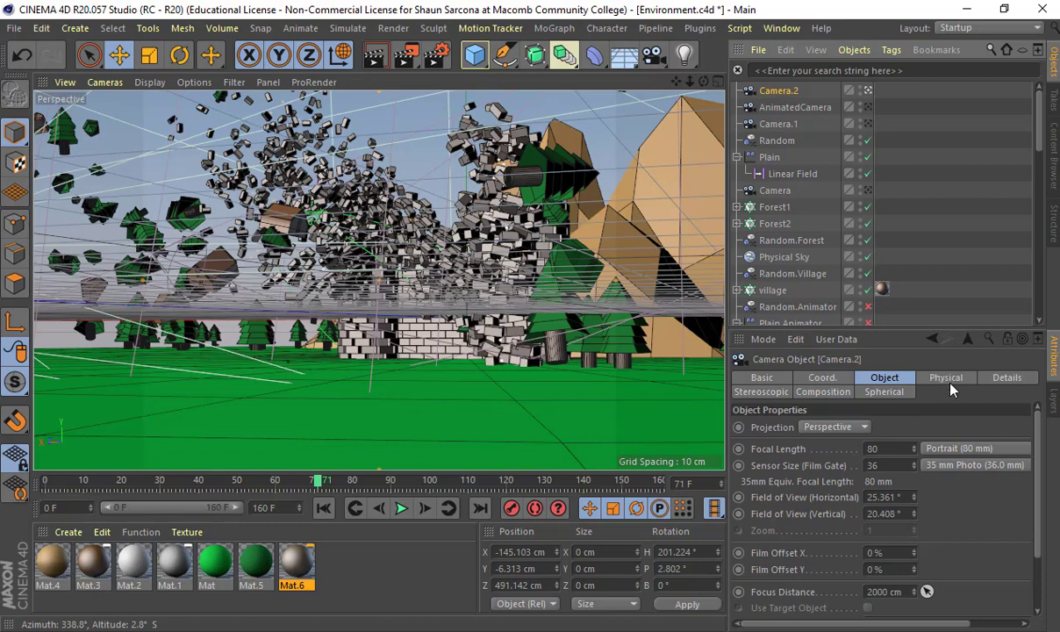
{"action": "left_click", "coordinate": [948, 379]}
{"action": "left_click", "coordinate": [878, 442]}
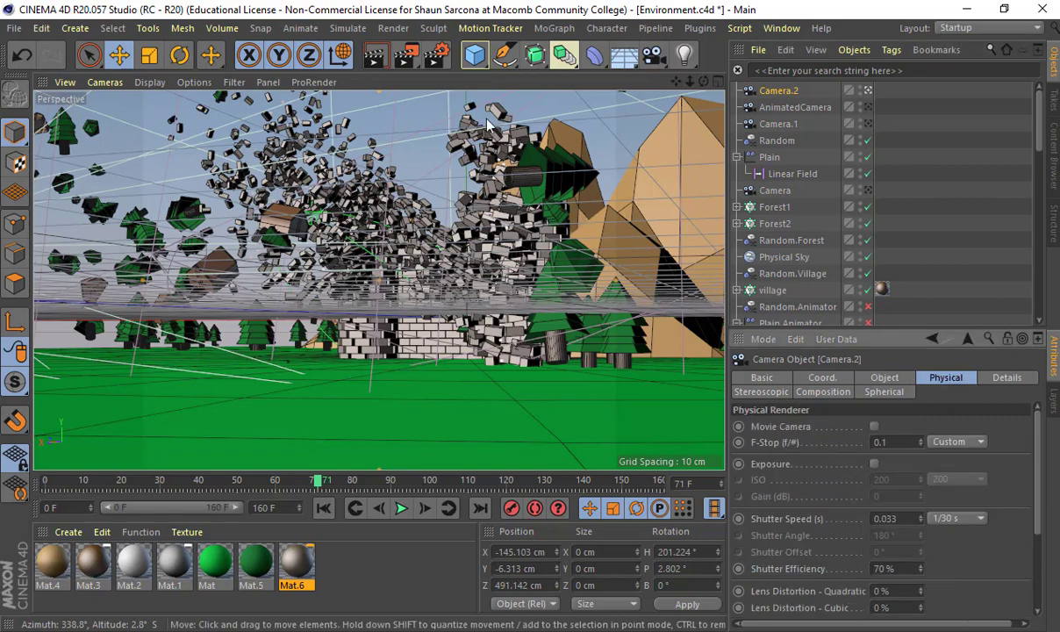
Review the render save options and enable Depth Of Field for the Physical renderer.
{"action": "left_click", "coordinate": [436, 55]}
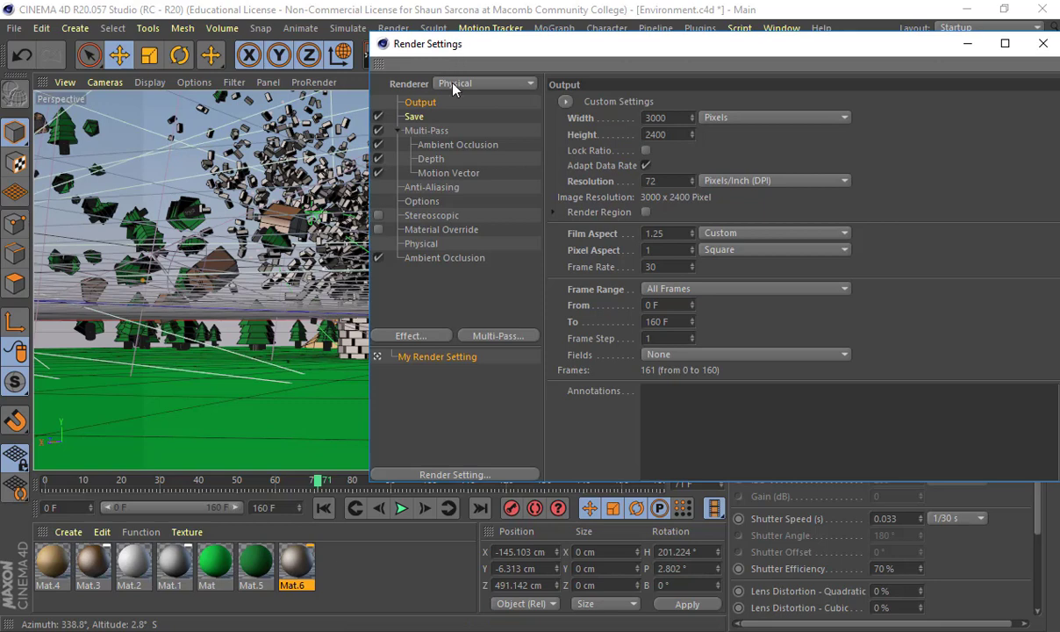
{"action": "left_click", "coordinate": [413, 117]}
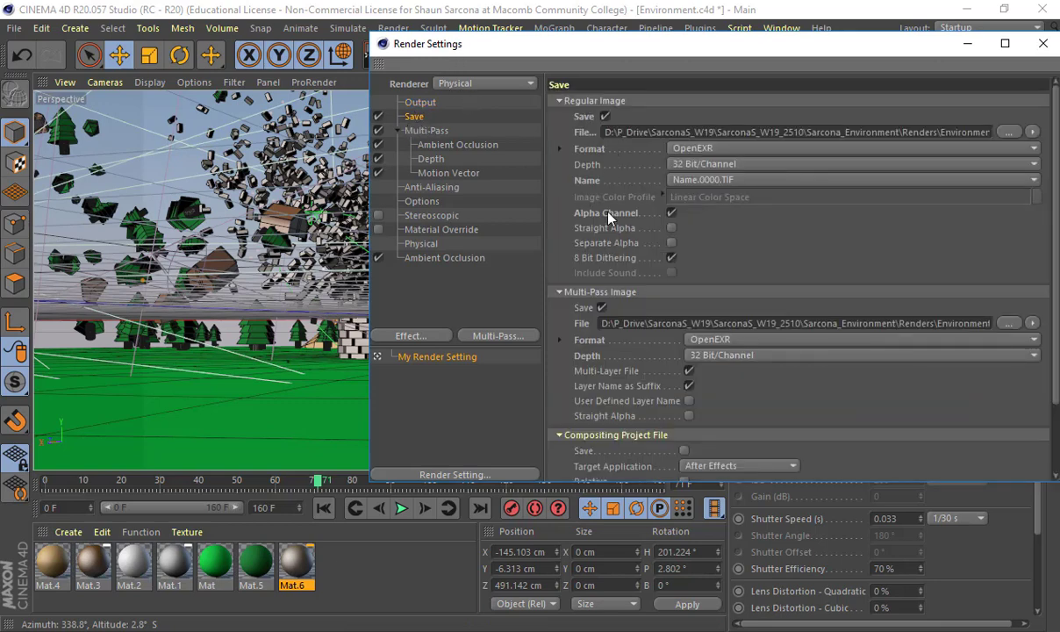
{"action": "left_click", "coordinate": [419, 244]}
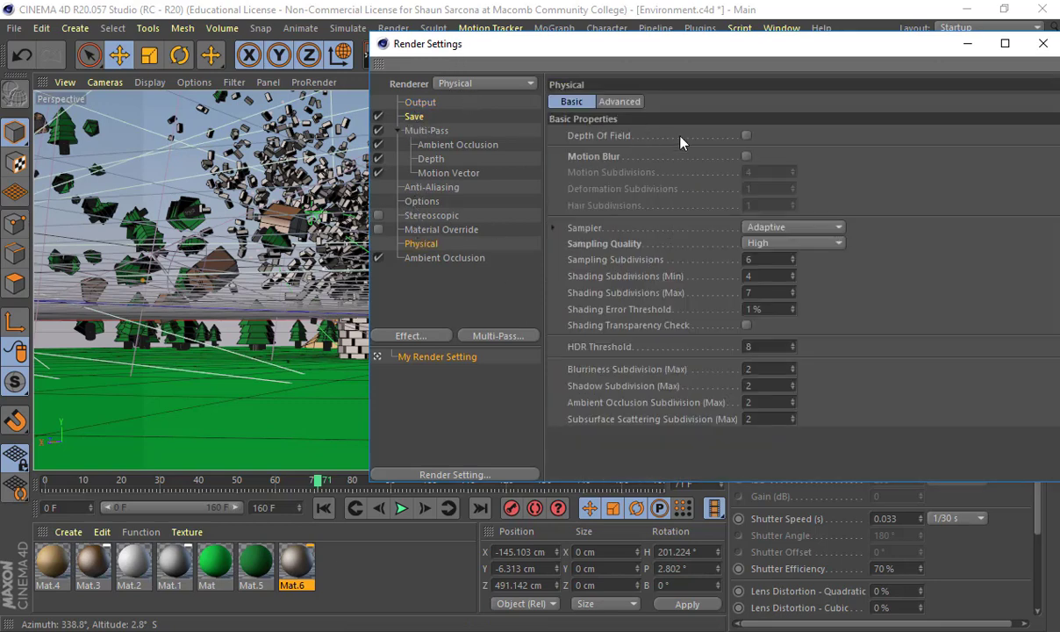
{"action": "left_click", "coordinate": [745, 135]}
{"action": "left_click", "coordinate": [1042, 44]}
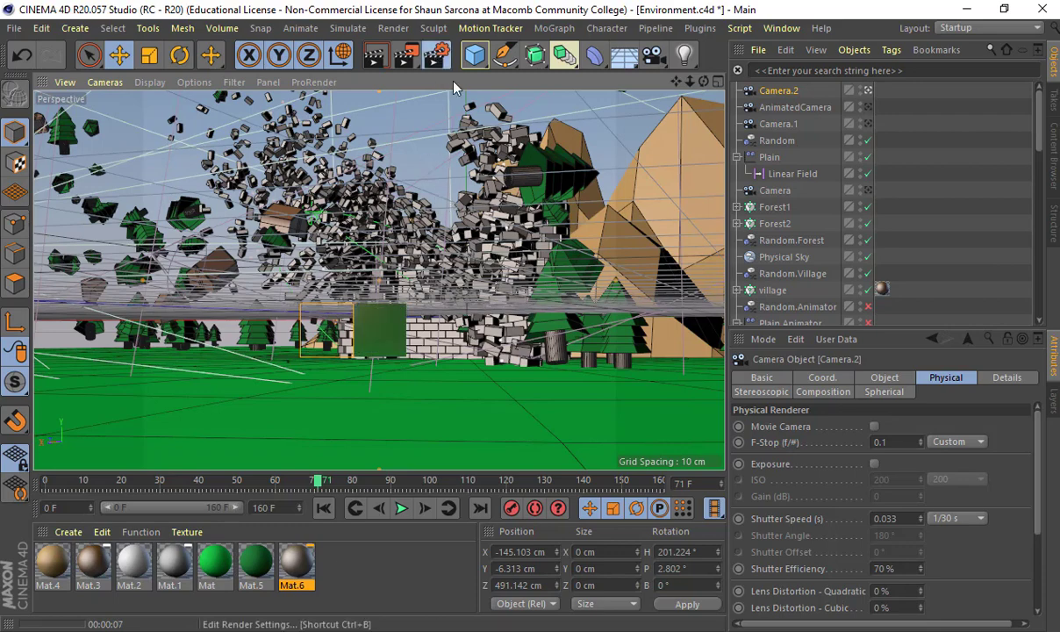
Lower the Physical renderer's Sampling Quality to Low and test-render the camera view.
{"action": "left_click", "coordinate": [436, 55]}
{"action": "left_click", "coordinate": [762, 234]}
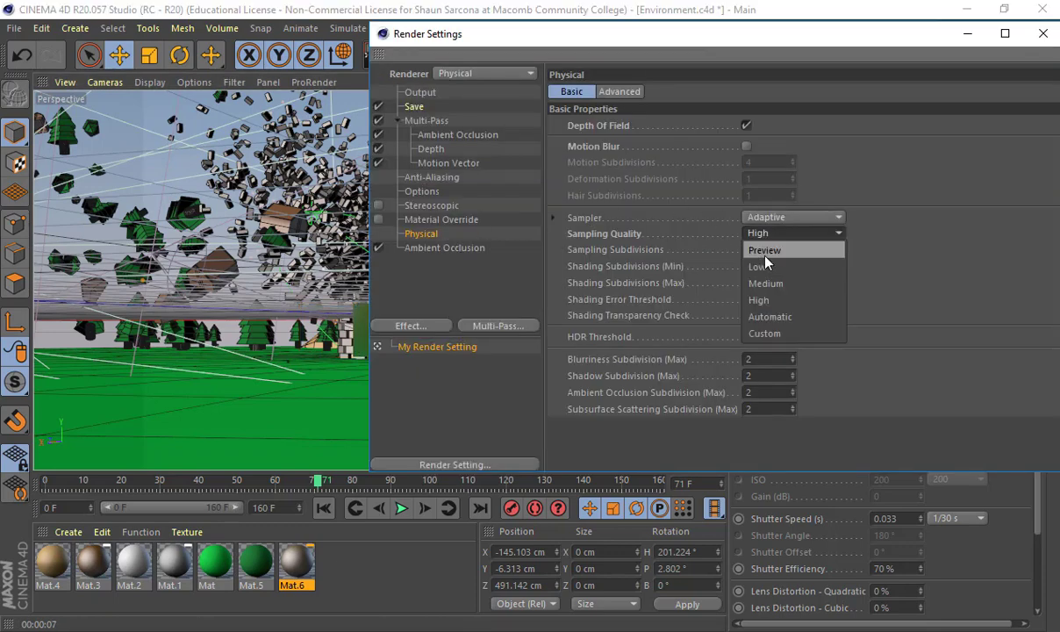
{"action": "left_click", "coordinate": [758, 265]}
{"action": "left_click", "coordinate": [968, 34]}
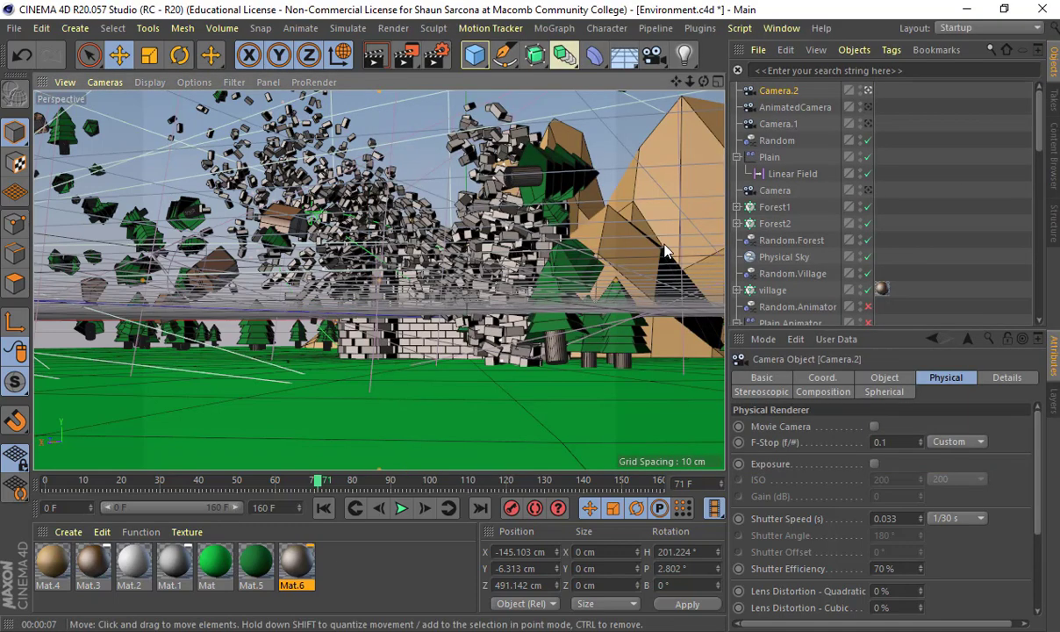
{"action": "key", "text": "ctrl+r"}
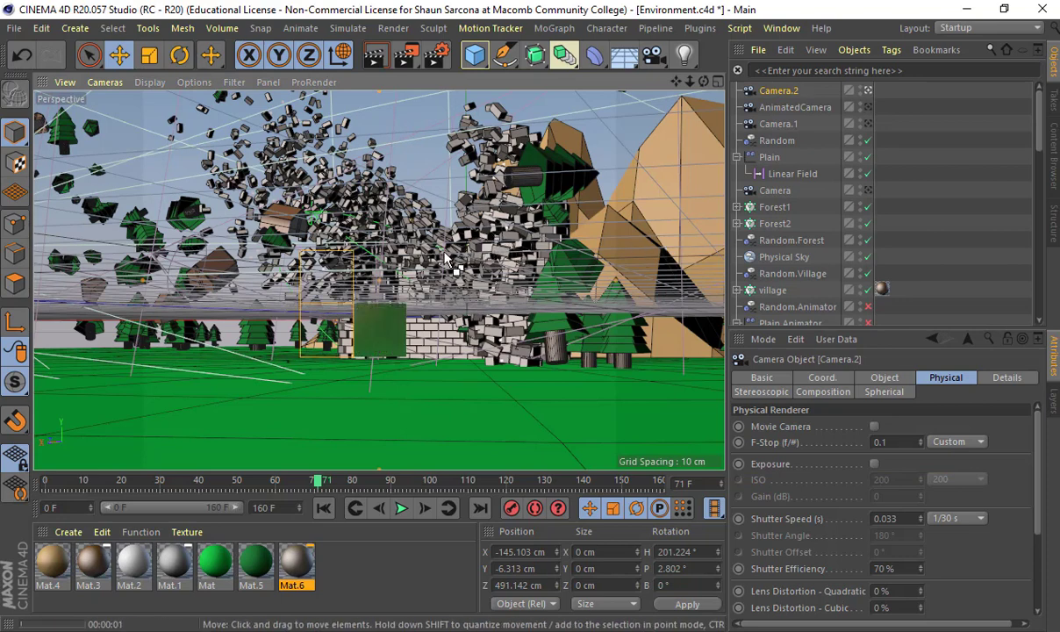
Pick Camera.2's focus distance in the viewport on the base of the castle wall.
{"action": "left_click", "coordinate": [884, 441]}
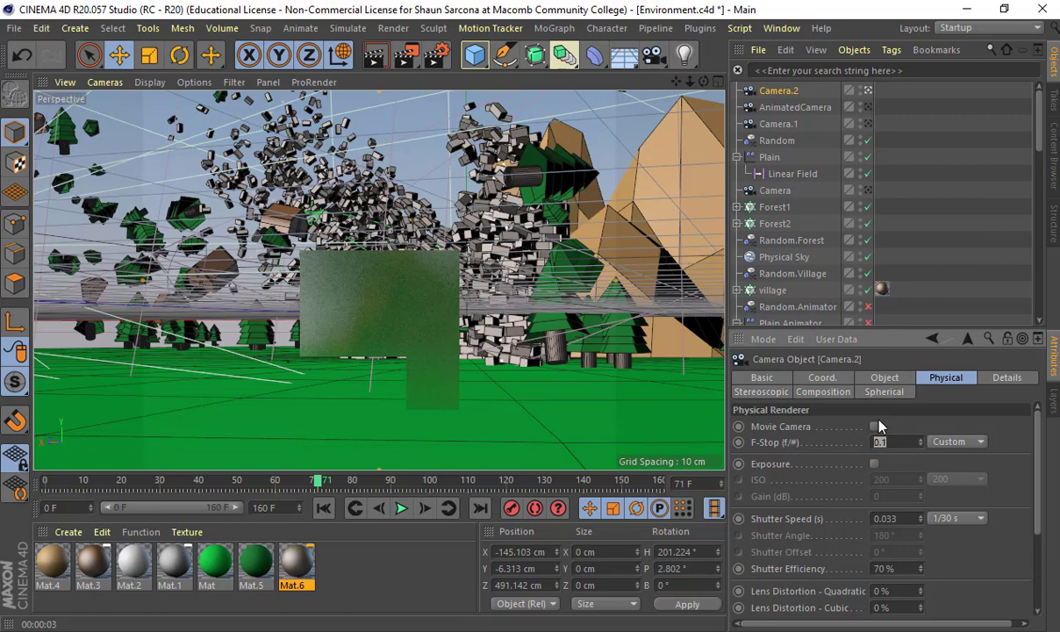
{"action": "left_click", "coordinate": [884, 378]}
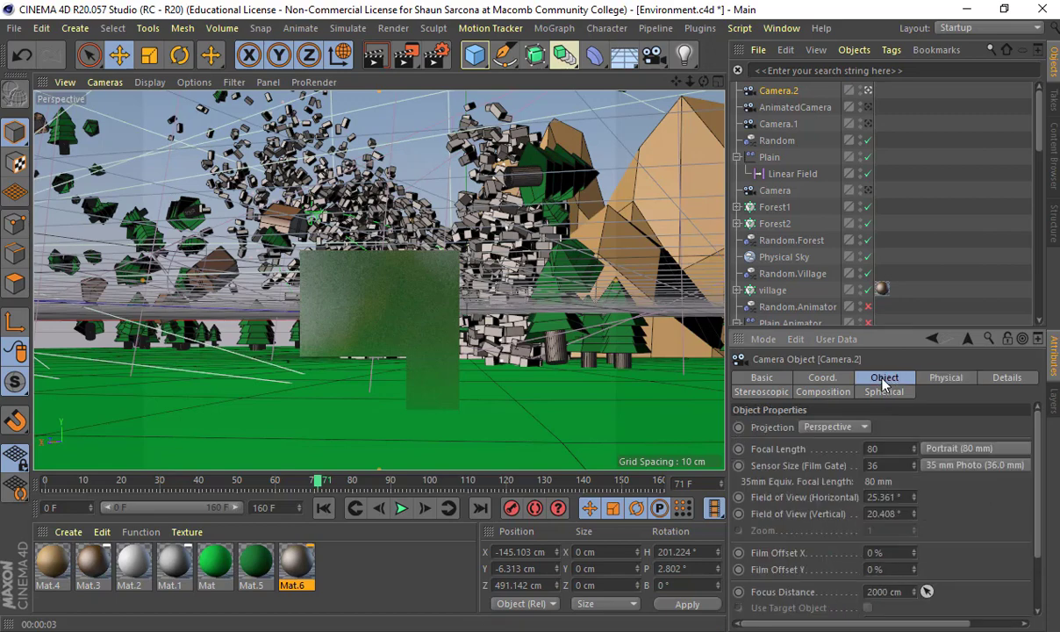
{"action": "left_click", "coordinate": [929, 592]}
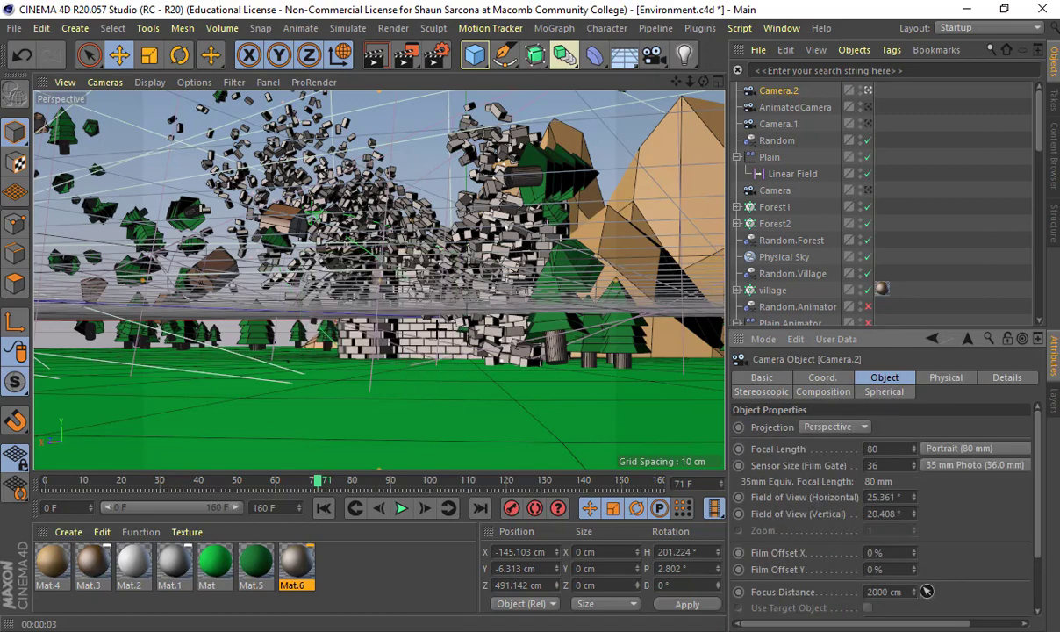
{"action": "left_click", "coordinate": [399, 316]}
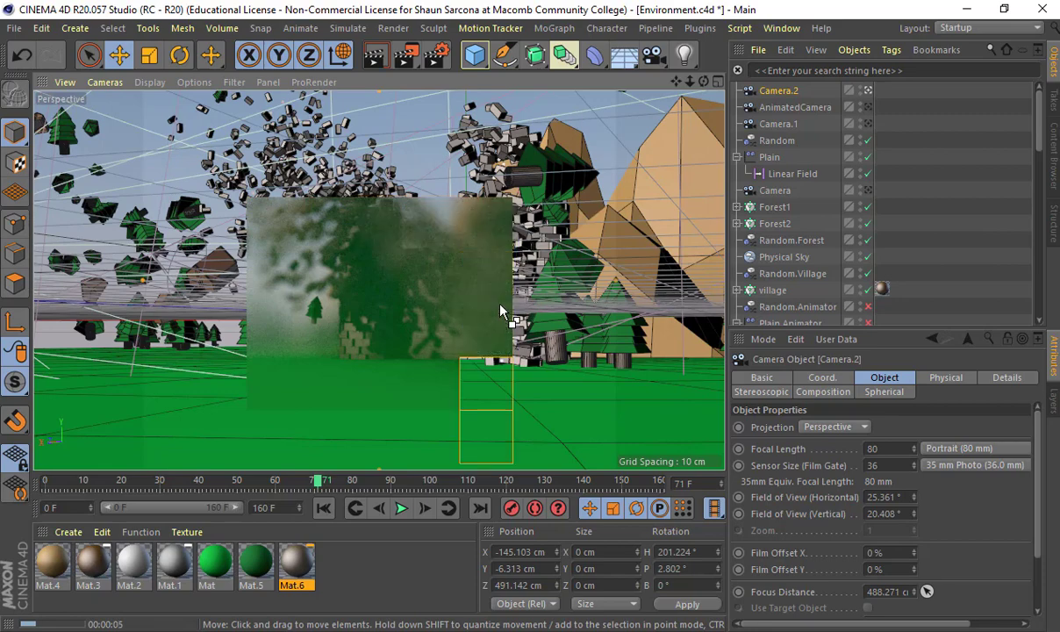
Set Camera.2's F-Stop to 0.5 to test a weaker depth-of-field blur.
{"action": "left_click", "coordinate": [944, 377]}
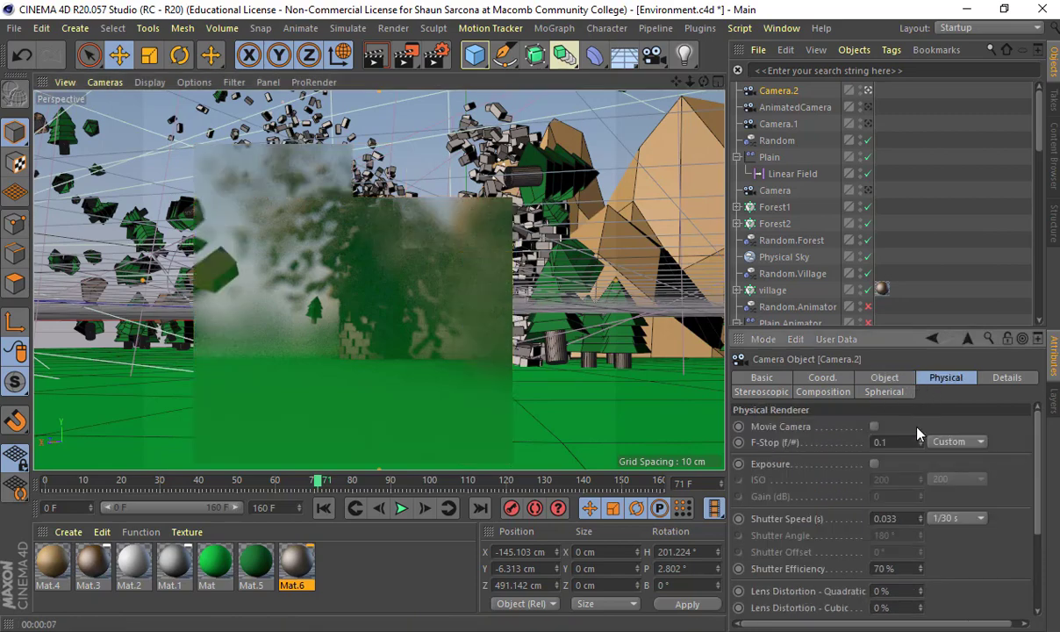
{"action": "type", "text": "0.5"}
{"action": "key", "text": "Return"}
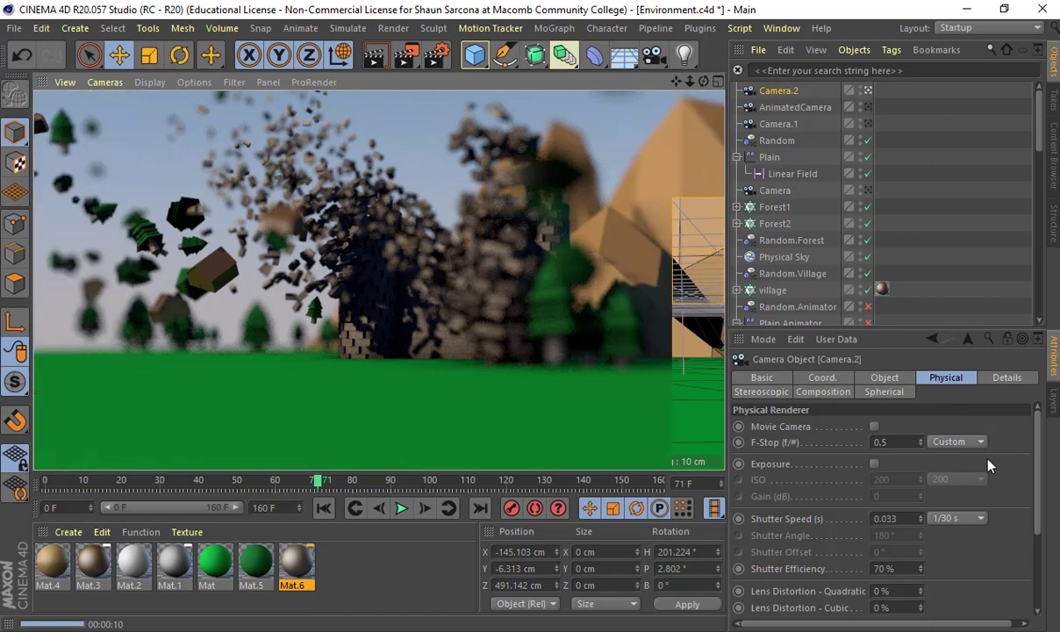
Set Camera.2's F-Stop to 2 to reduce the depth-of-field blur further.
{"action": "left_click_drag", "start_coordinate": [909, 443], "coordinate": [822, 449]}
{"action": "type", "text": "2"}
{"action": "key", "text": "Return"}
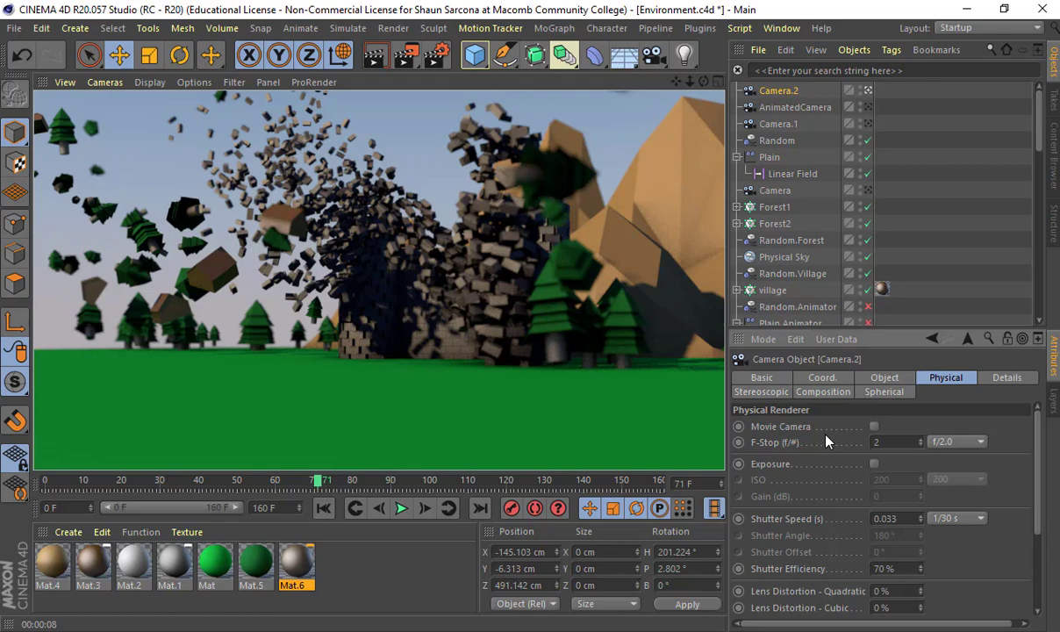
Enable Motion Blur for the Physical renderer and test-render the camera view.
{"action": "left_click", "coordinate": [436, 56]}
{"action": "left_click", "coordinate": [748, 153]}
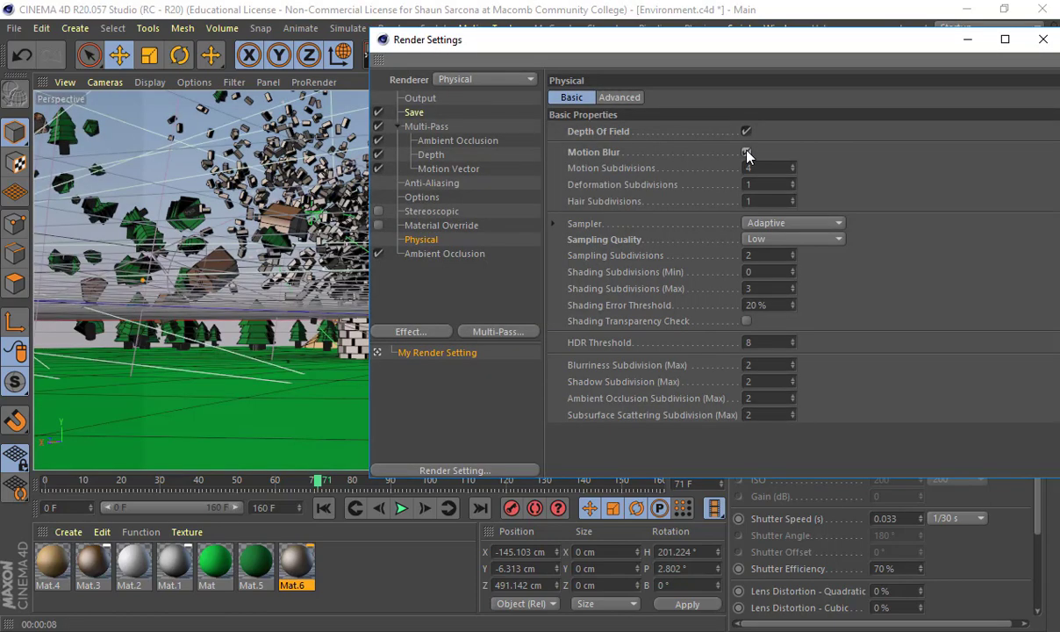
{"action": "left_click", "coordinate": [1042, 39]}
{"action": "key", "text": "ctrl+r"}
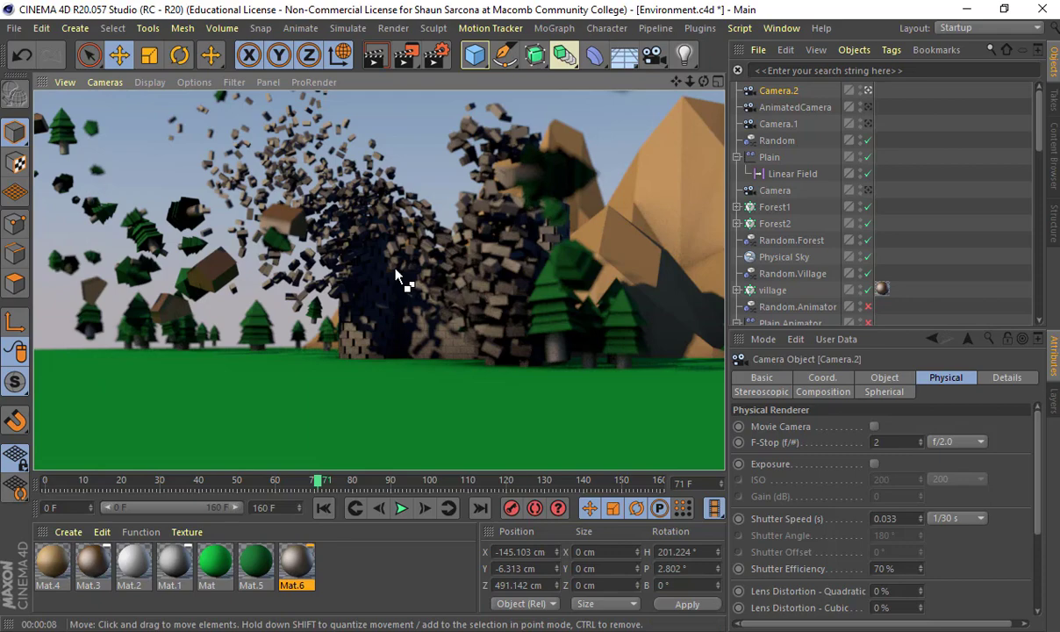
Set the Physical renderer's Sampling Quality to High for the final still.
{"action": "left_click", "coordinate": [436, 55]}
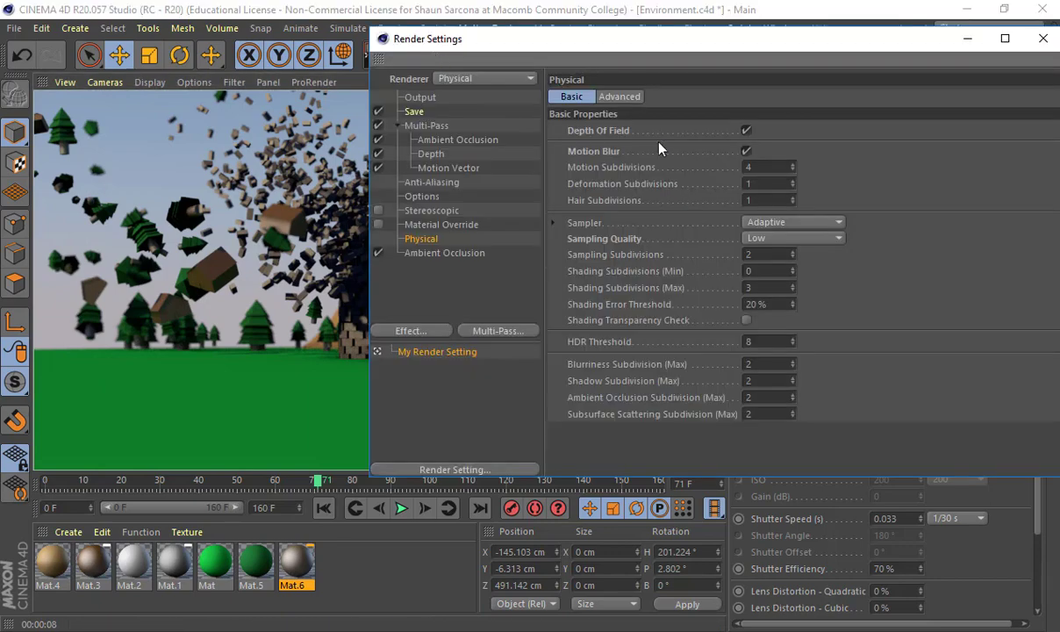
{"action": "left_click", "coordinate": [792, 238]}
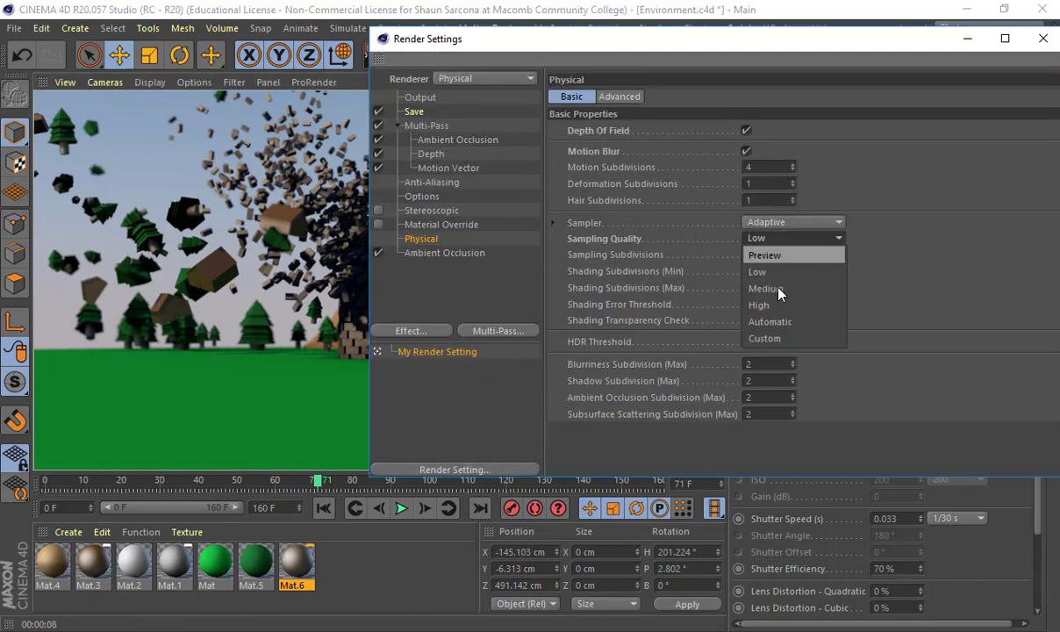
{"action": "left_click", "coordinate": [774, 303]}
Set the output frame range to Current Frame and render the still to the Picture Viewer.
{"action": "left_click", "coordinate": [425, 99]}
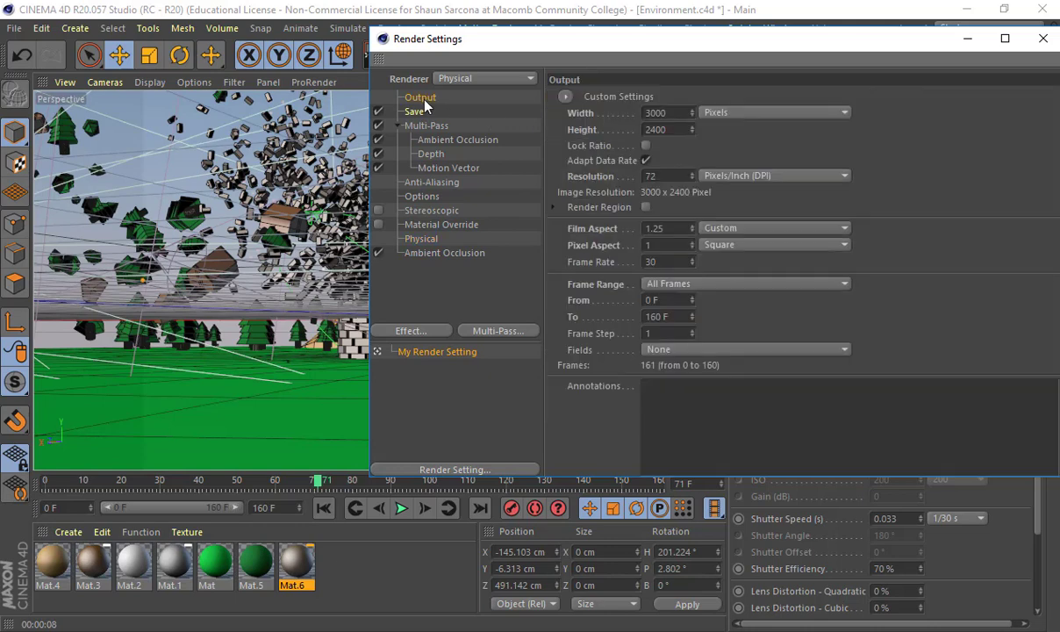
{"action": "left_click", "coordinate": [695, 282]}
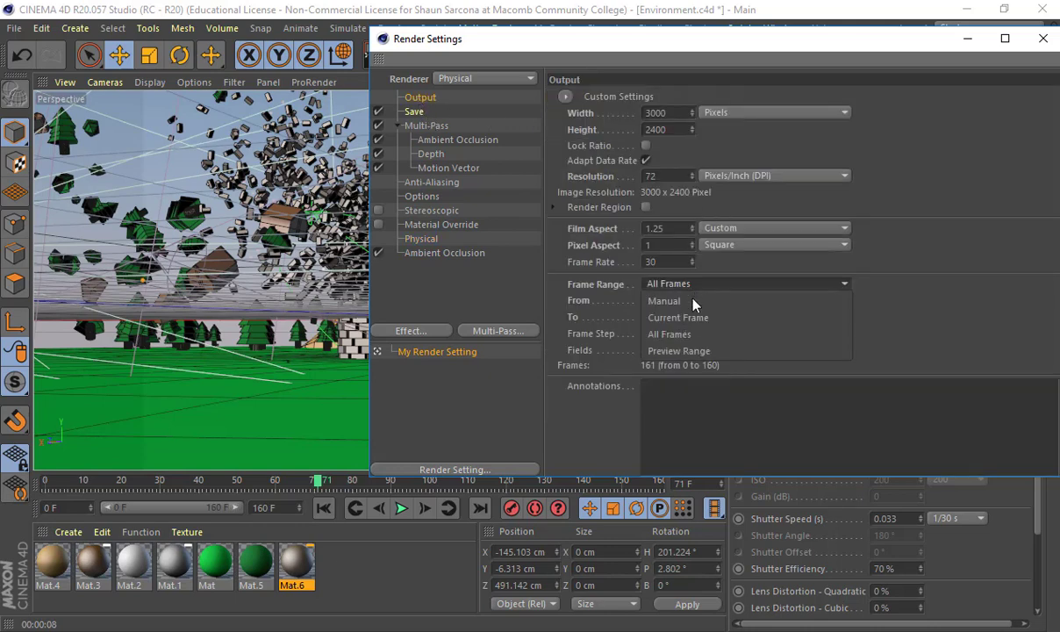
{"action": "left_click", "coordinate": [693, 325]}
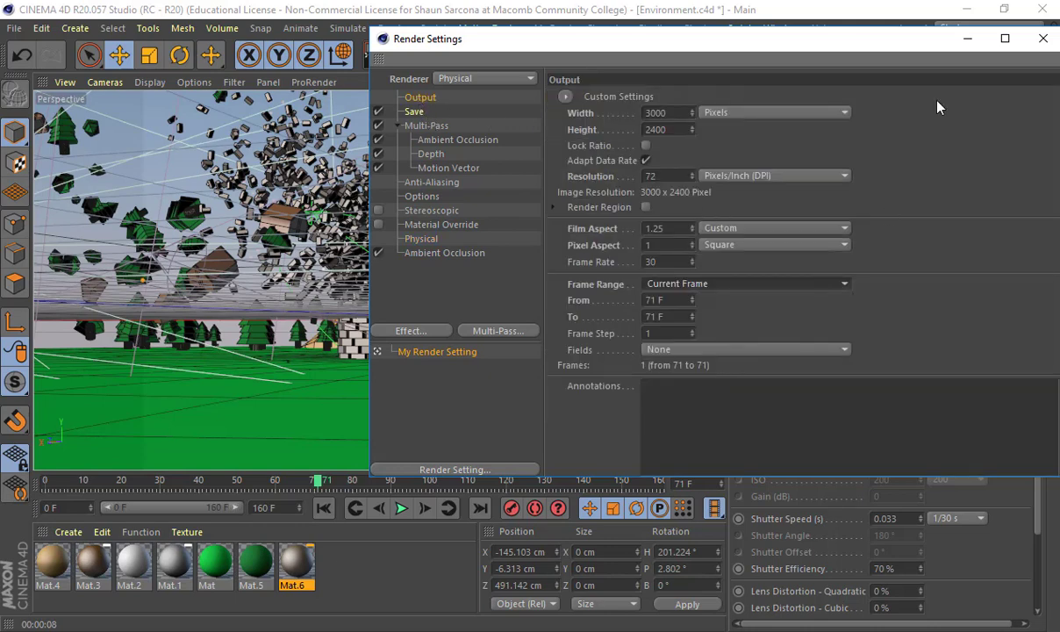
{"action": "left_click", "coordinate": [1043, 39]}
{"action": "key", "text": "shift+r"}
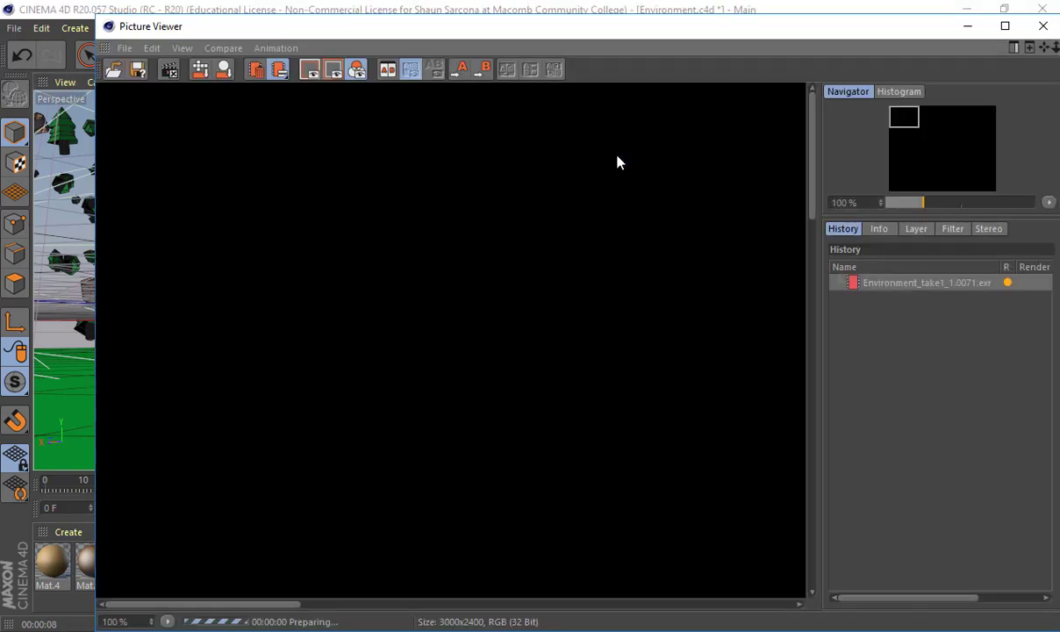
Check the early render progress of the still in the Picture Viewer, then stop the render and close the viewer.
{"action": "scroll", "coordinate": [393, 286], "scroll_direction": "down", "scroll_amount": 6}
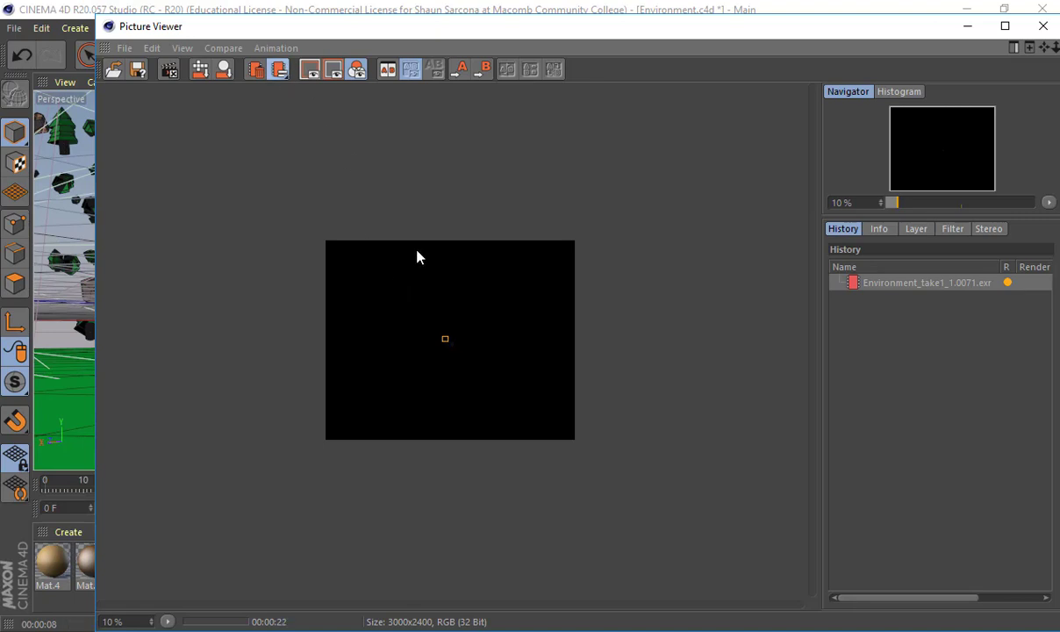
{"action": "scroll", "coordinate": [421, 281], "scroll_direction": "up", "scroll_amount": 2}
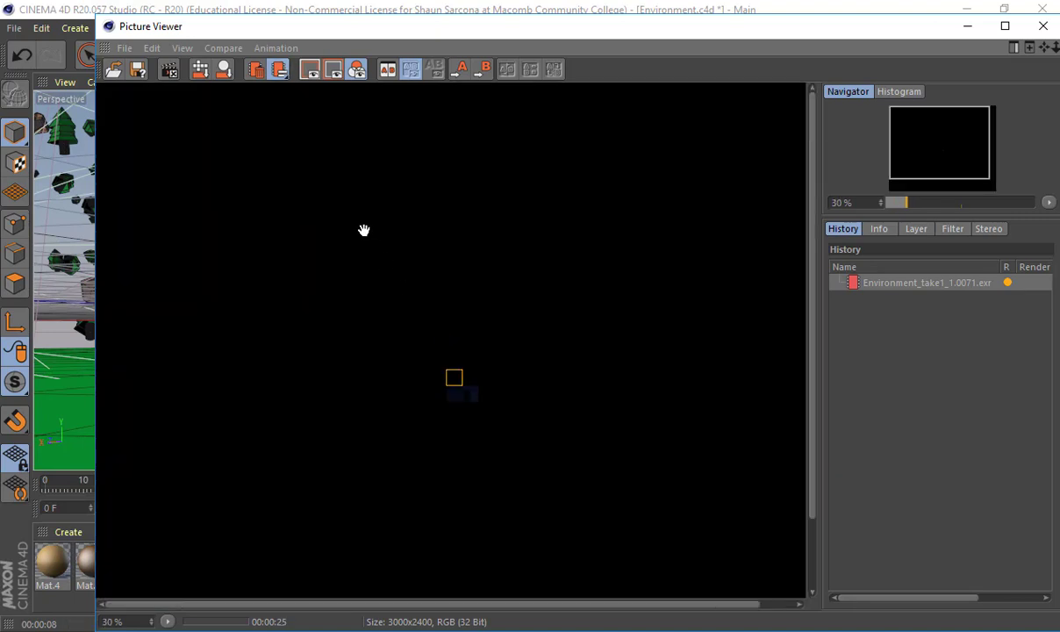
{"action": "double_click", "coordinate": [106, 27]}
{"action": "left_click", "coordinate": [543, 388]}
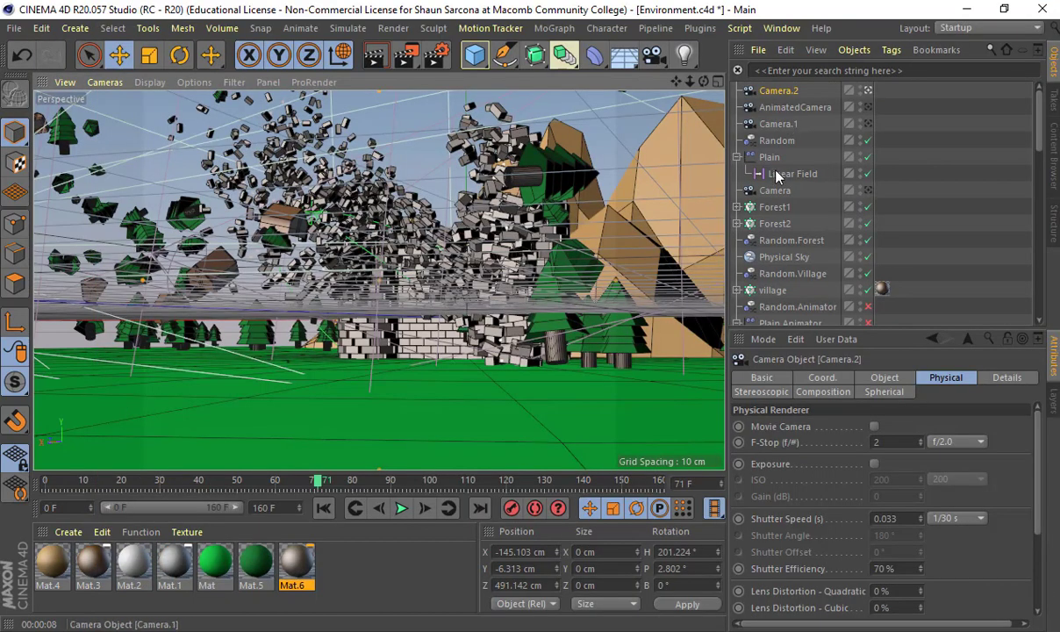
Set the shadow Density of the Physical Sky's sun to 50%.
{"action": "scroll", "coordinate": [779, 237], "scroll_direction": "down", "scroll_amount": 10}
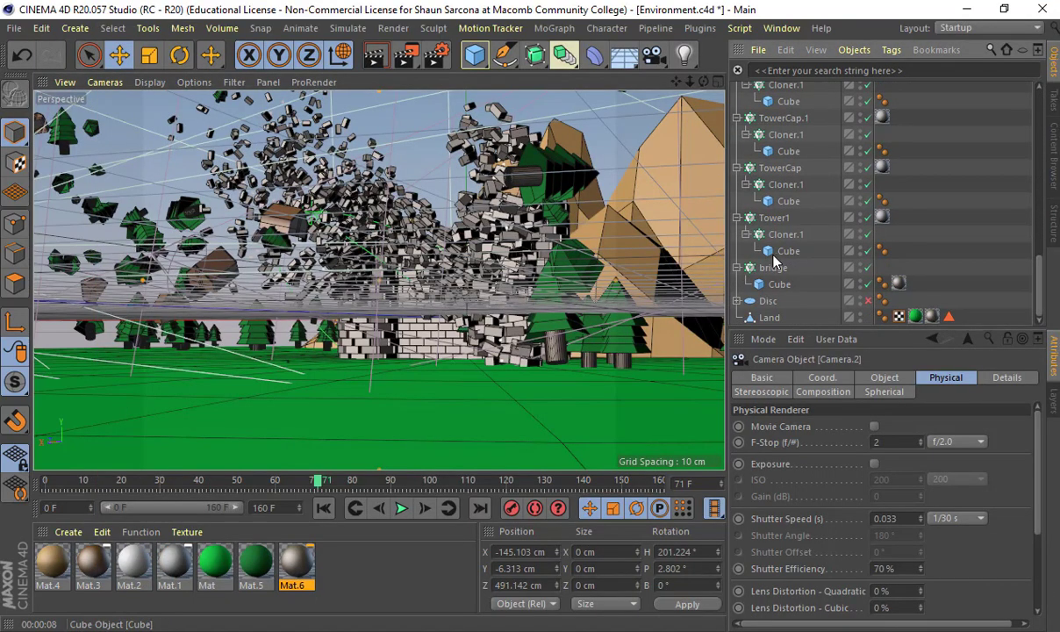
{"action": "scroll", "coordinate": [772, 258], "scroll_direction": "up", "scroll_amount": 11}
{"action": "left_click", "coordinate": [737, 268]}
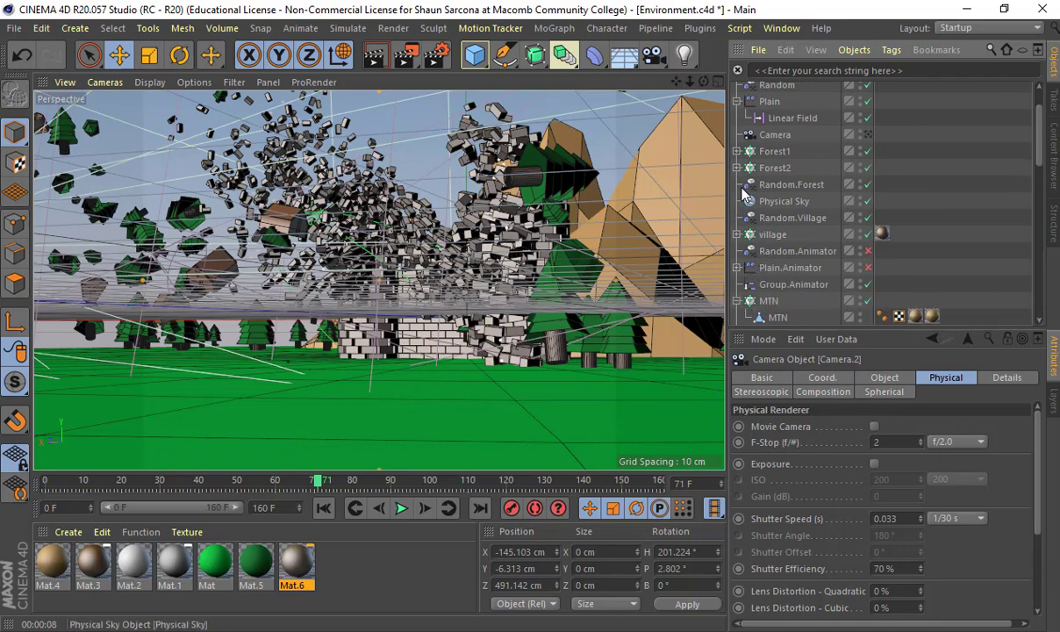
{"action": "left_click", "coordinate": [784, 201]}
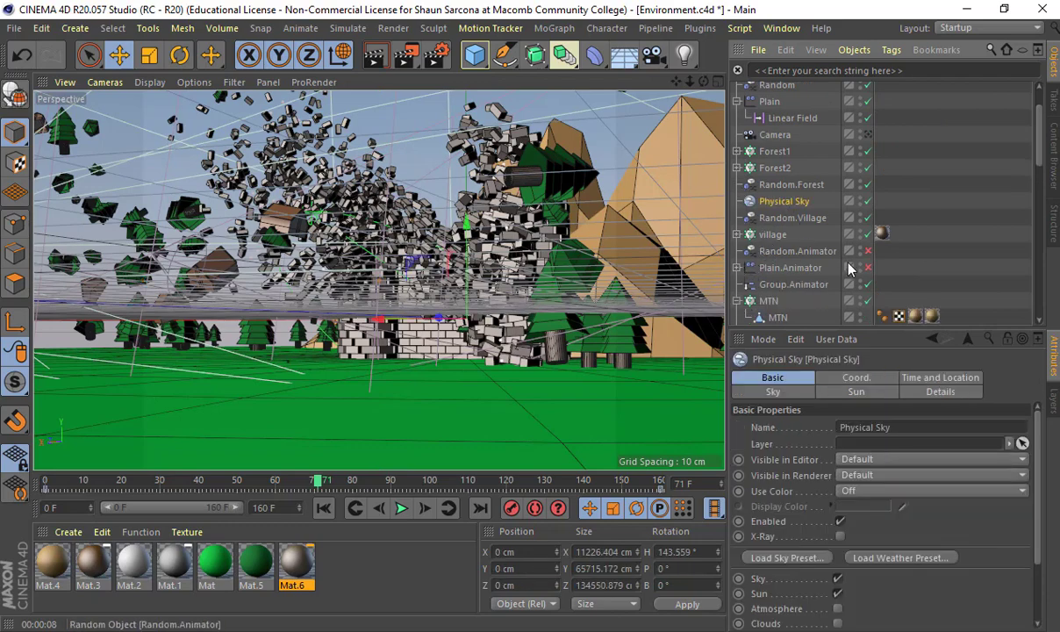
{"action": "left_click", "coordinate": [843, 392]}
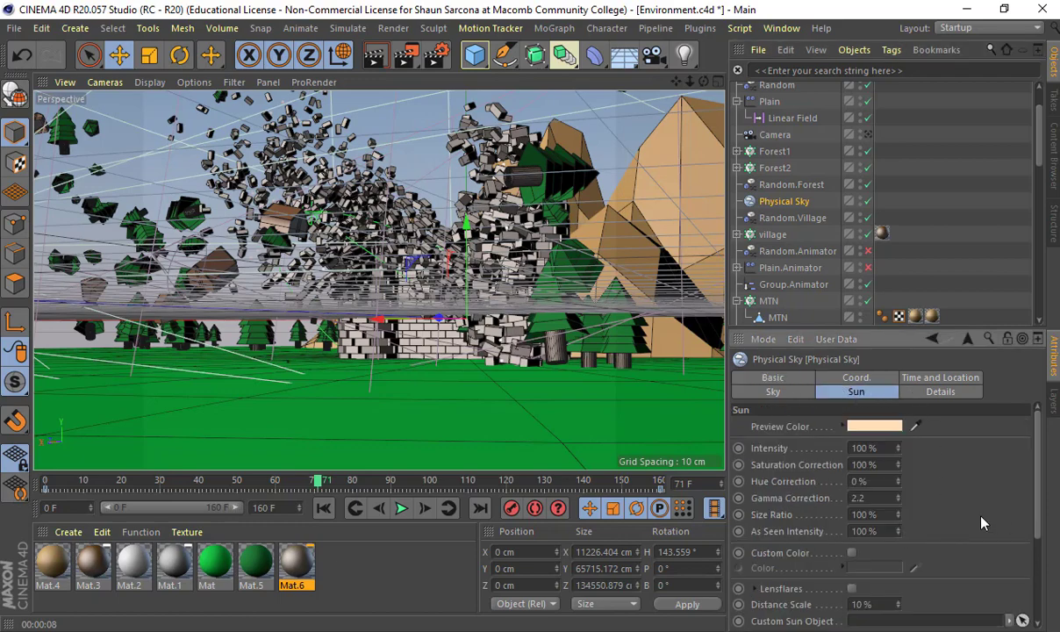
{"action": "scroll", "coordinate": [982, 523], "scroll_direction": "down", "scroll_amount": 3}
{"action": "double_click", "coordinate": [858, 533]}
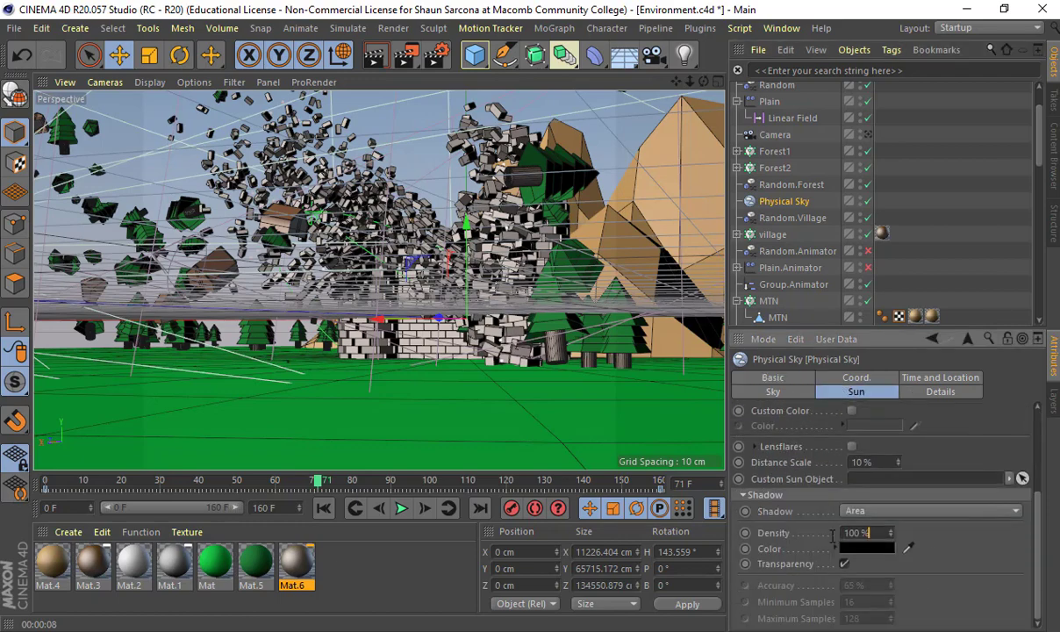
{"action": "type", "text": "50"}
{"action": "key", "text": "Return"}
Render the still to the Picture Viewer with the lighter sun shadows, then abort the render and close the viewer.
{"action": "key", "text": "shift+r"}
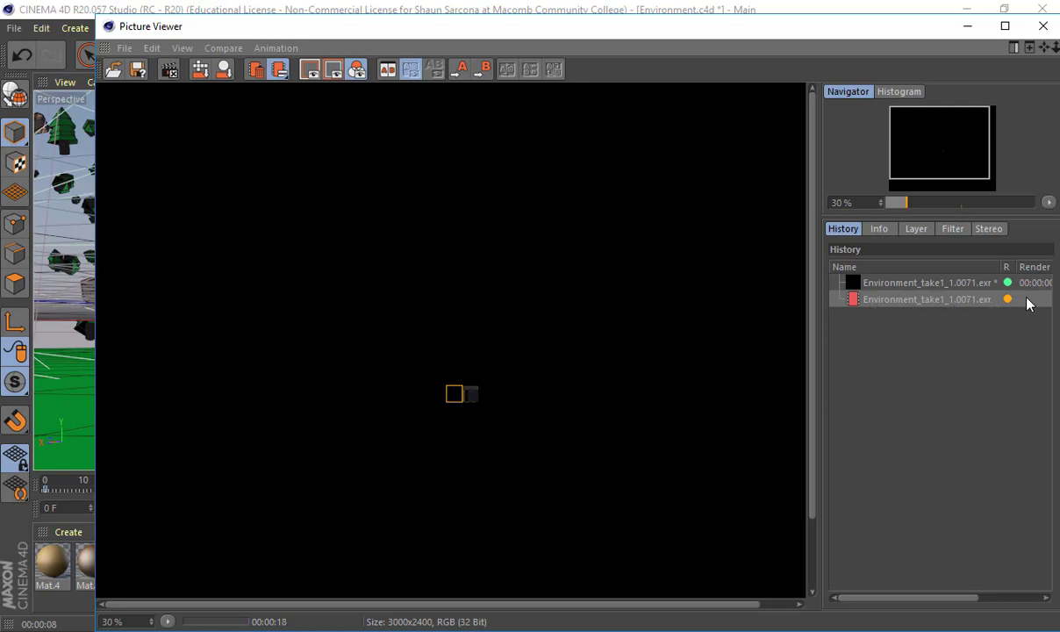
{"action": "left_click", "coordinate": [124, 48]}
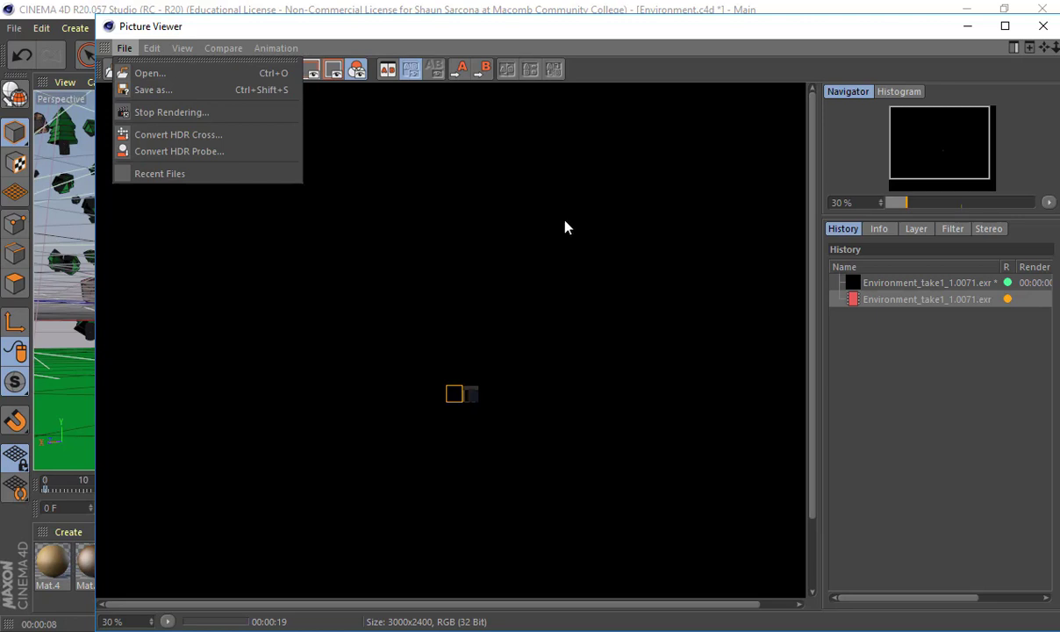
{"action": "left_click", "coordinate": [564, 228]}
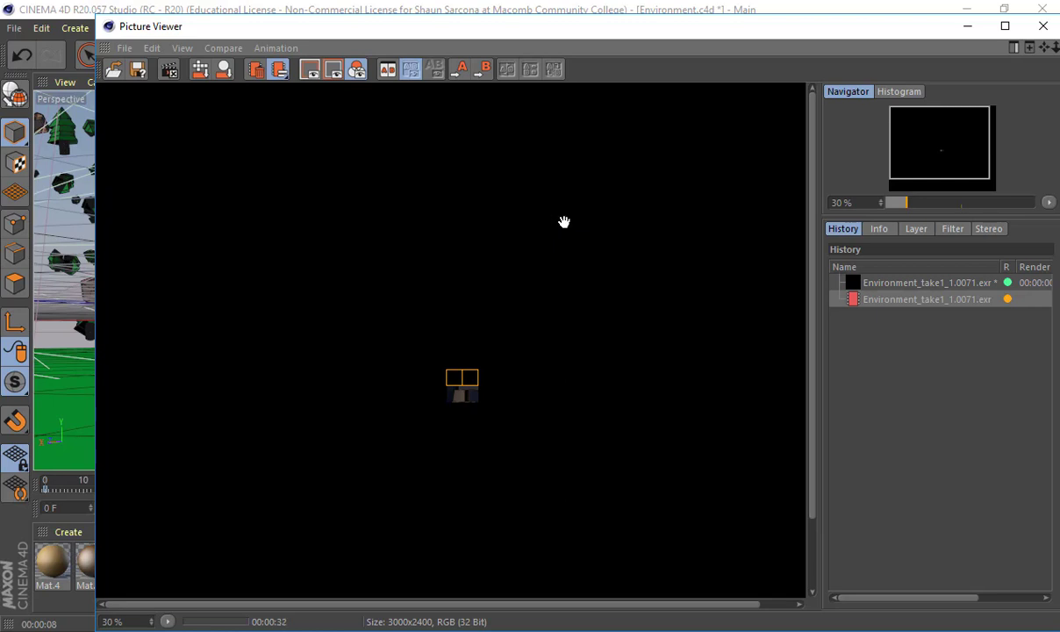
{"action": "left_click", "coordinate": [906, 286]}
{"action": "left_click", "coordinate": [901, 300]}
{"action": "scroll", "coordinate": [568, 393], "scroll_direction": "down", "scroll_amount": 4}
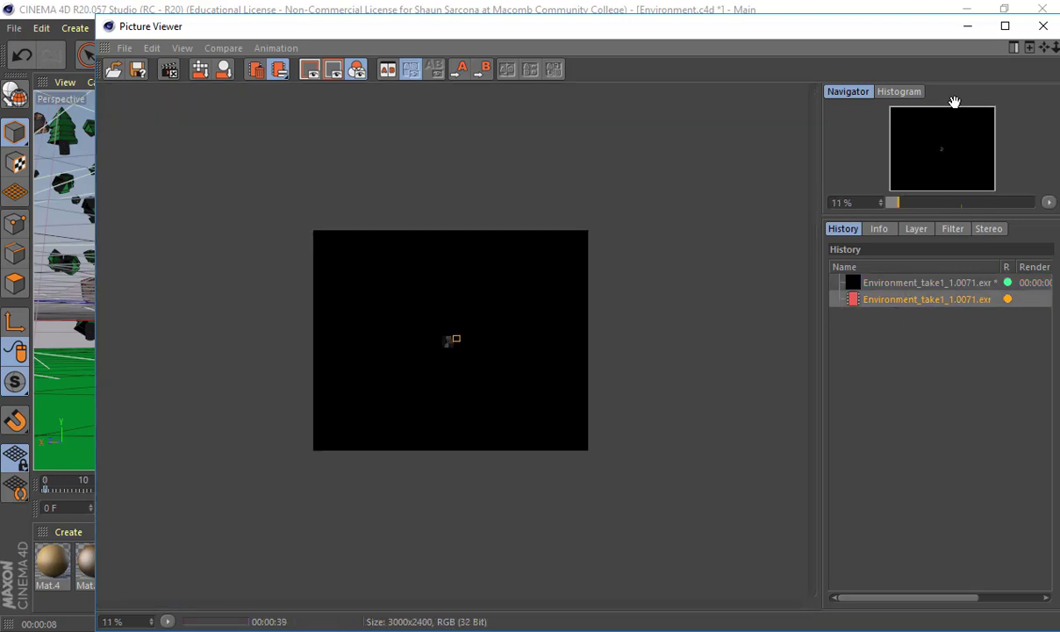
{"action": "left_click", "coordinate": [1043, 26]}
{"action": "left_click", "coordinate": [579, 388]}
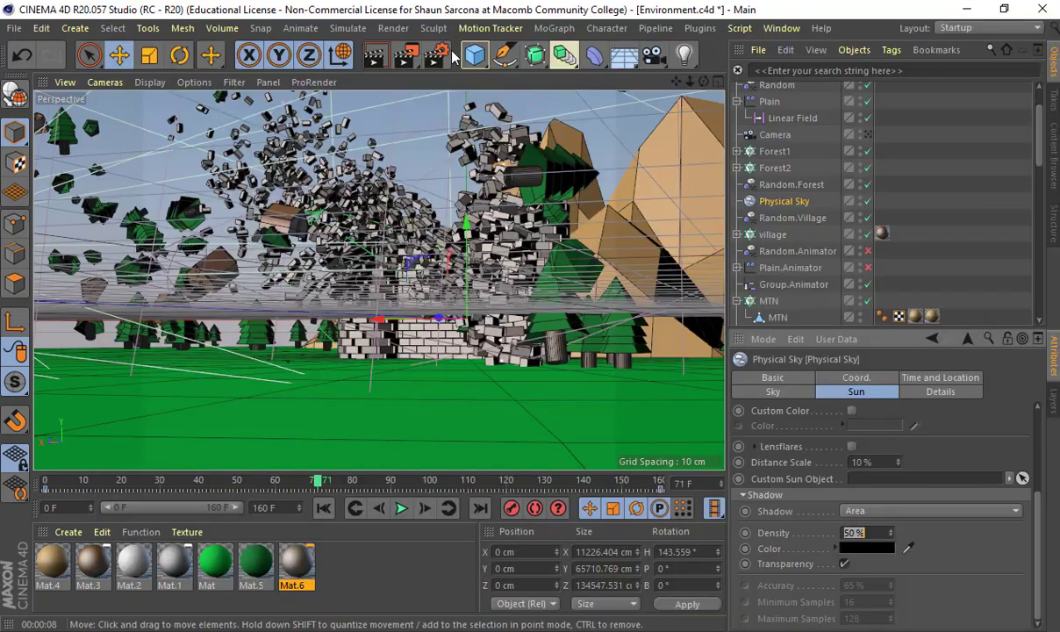
Set the Physical renderer's Sampling Quality to Low and dismiss the render settings.
{"action": "left_click", "coordinate": [429, 54]}
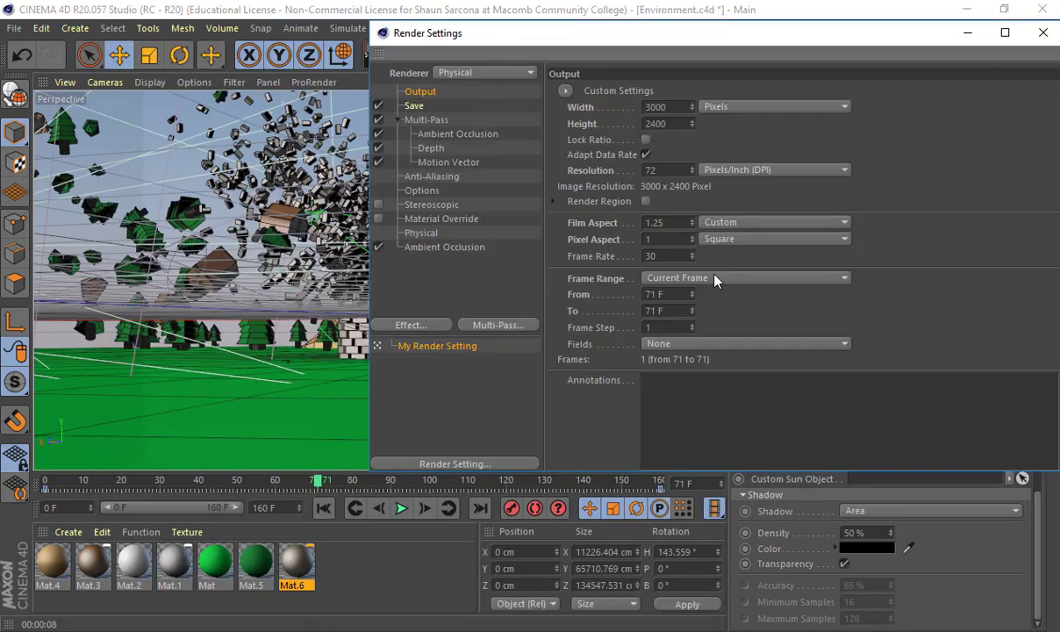
{"action": "left_click", "coordinate": [421, 232]}
{"action": "left_click", "coordinate": [772, 232]}
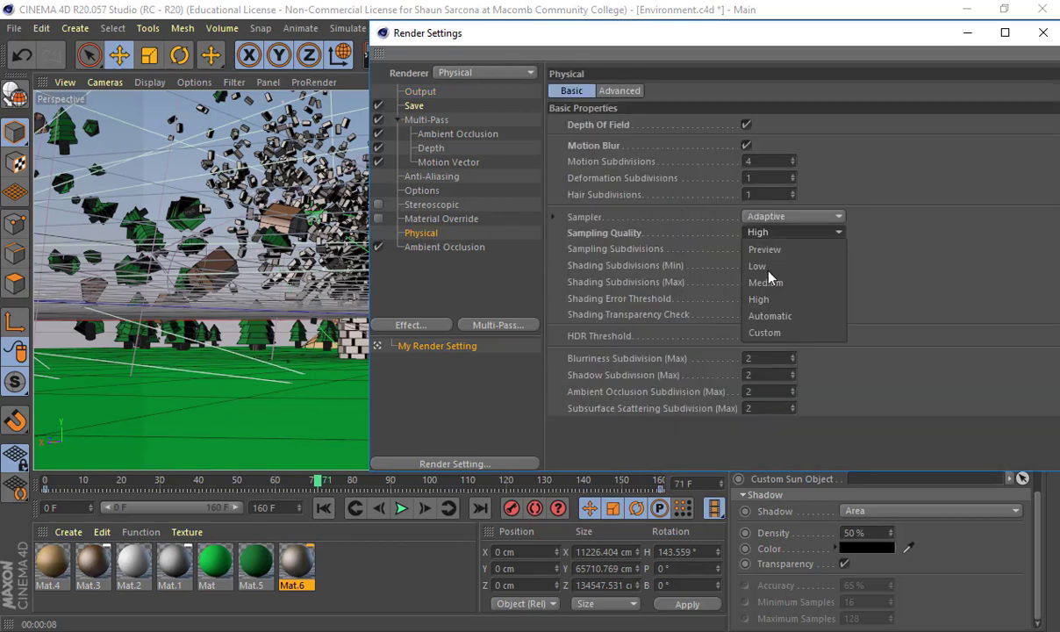
{"action": "left_click", "coordinate": [756, 261]}
{"action": "left_click", "coordinate": [970, 35]}
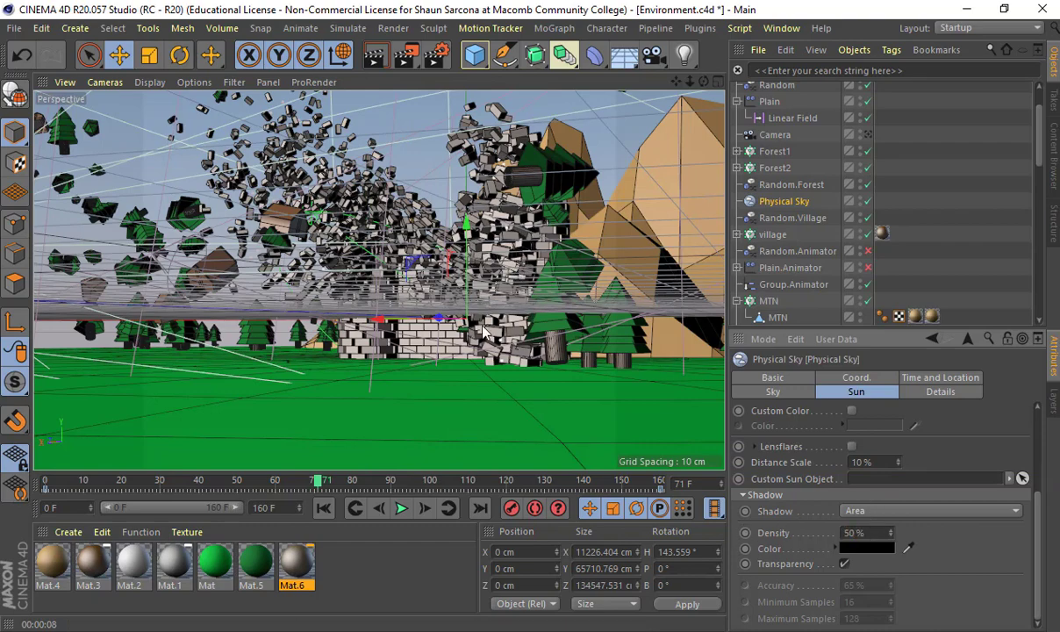
Render the current frame to the Picture Viewer and examine the motion blur and shadows on the castle bricks as they render.
{"action": "key", "text": "shift+r"}
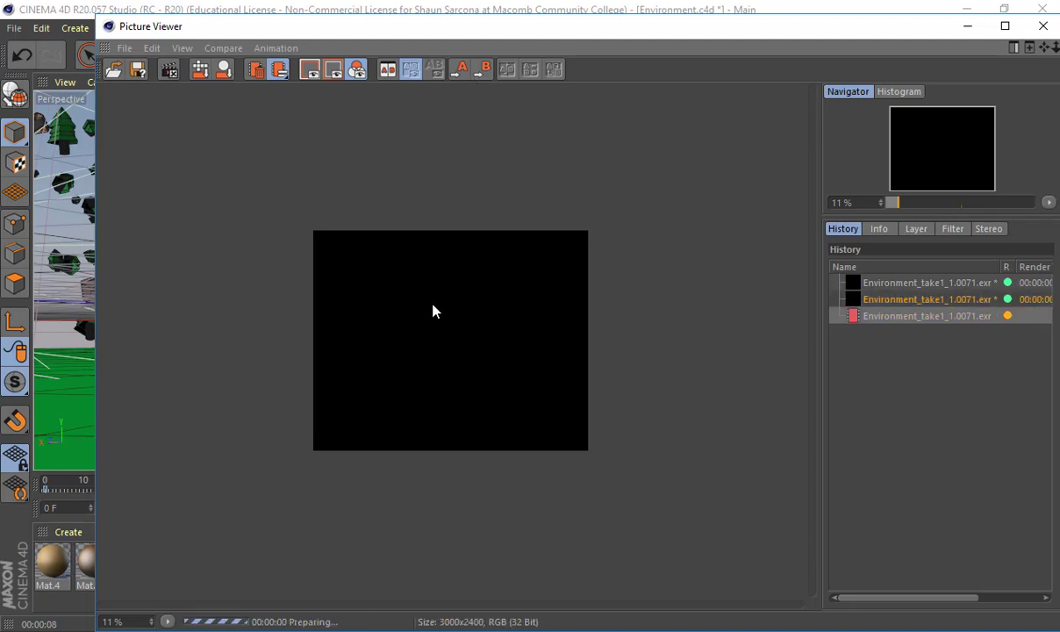
{"action": "scroll", "coordinate": [433, 326], "scroll_direction": "up", "scroll_amount": 2}
{"action": "scroll", "coordinate": [434, 325], "scroll_direction": "down", "scroll_amount": 1}
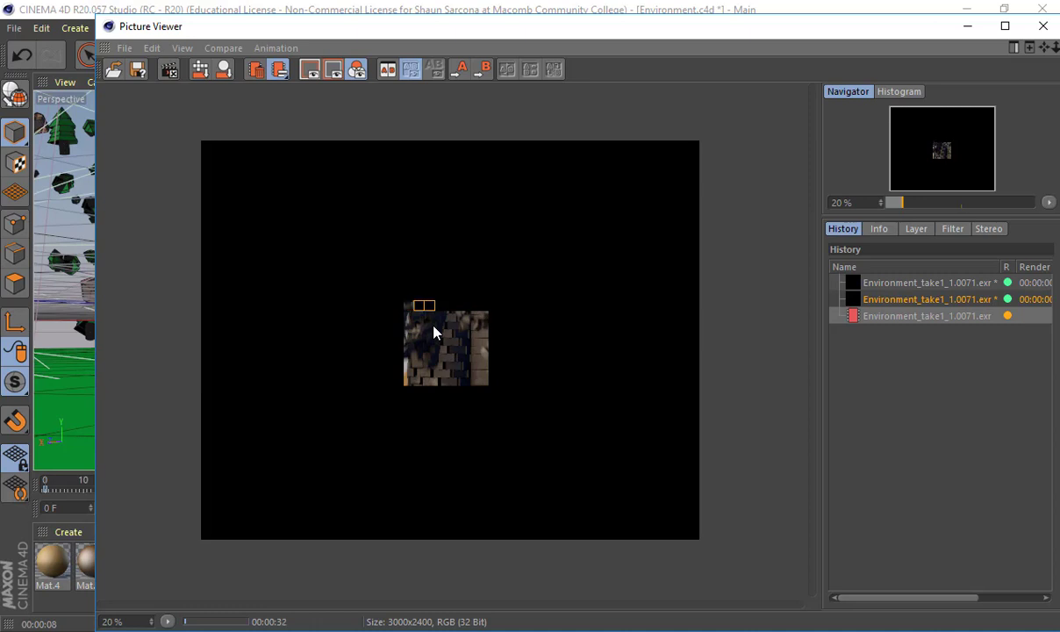
{"action": "scroll", "coordinate": [475, 338], "scroll_direction": "up", "scroll_amount": 3}
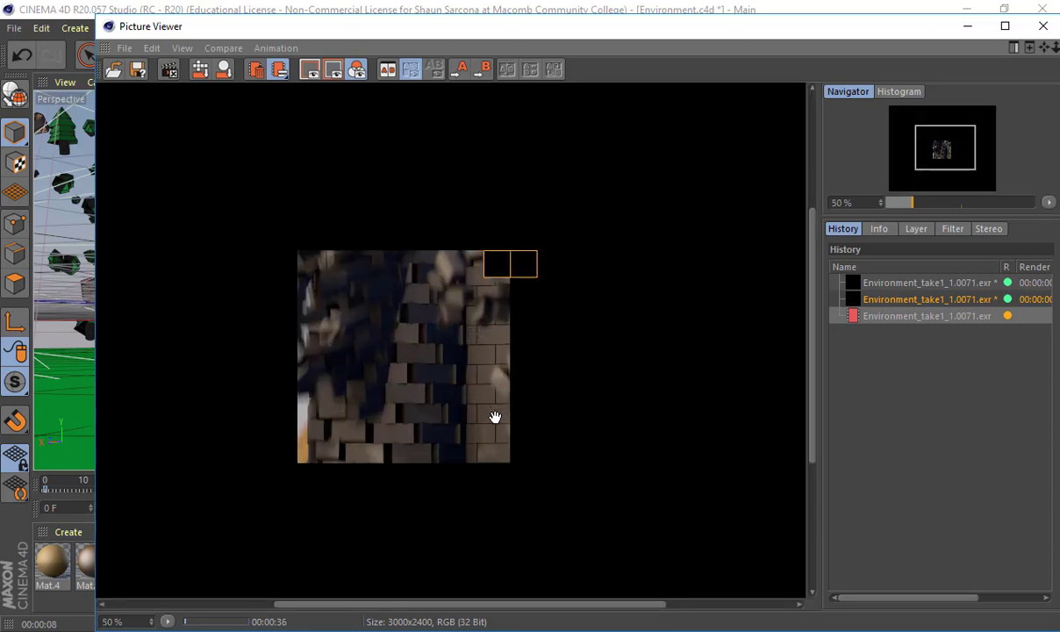
{"action": "scroll", "coordinate": [518, 393], "scroll_direction": "down", "scroll_amount": 1}
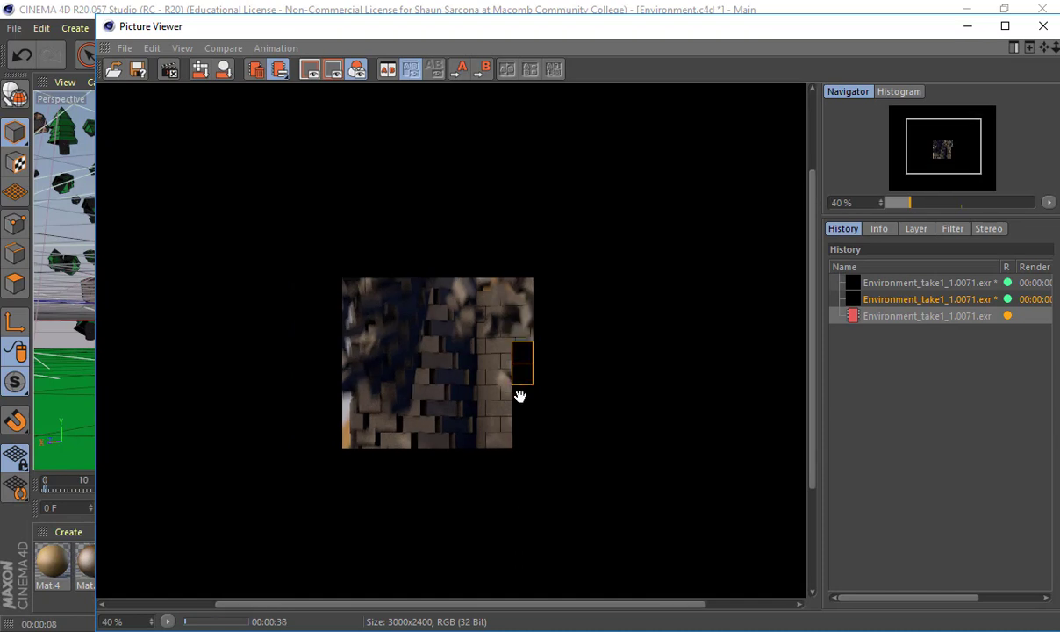
{"action": "scroll", "coordinate": [518, 399], "scroll_direction": "up", "scroll_amount": 2}
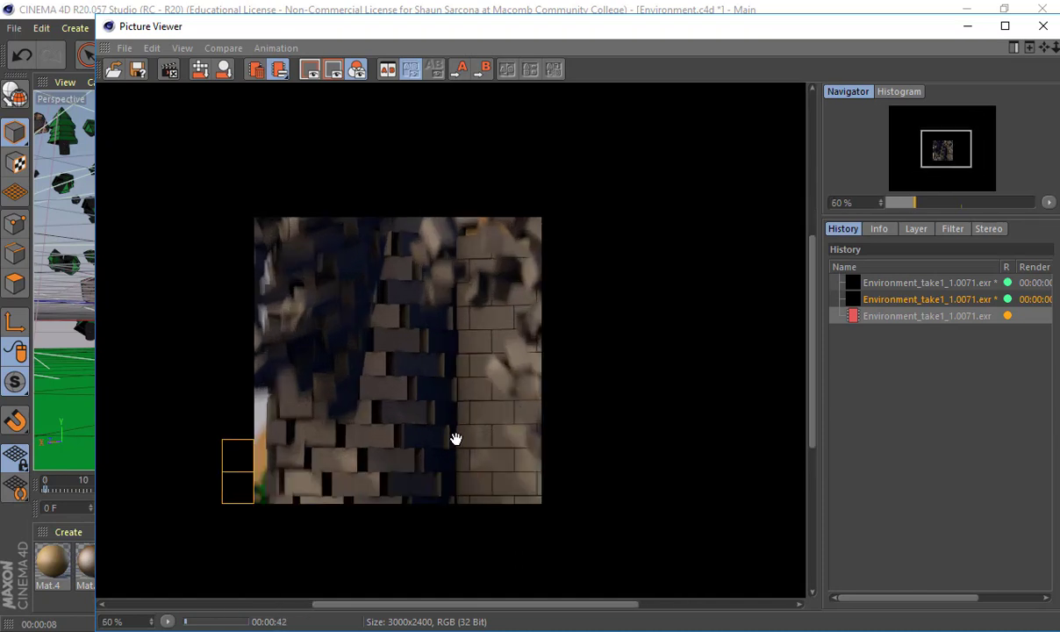
{"action": "scroll", "coordinate": [466, 439], "scroll_direction": "down", "scroll_amount": 2}
{"action": "scroll", "coordinate": [466, 439], "scroll_direction": "down", "scroll_amount": 1}
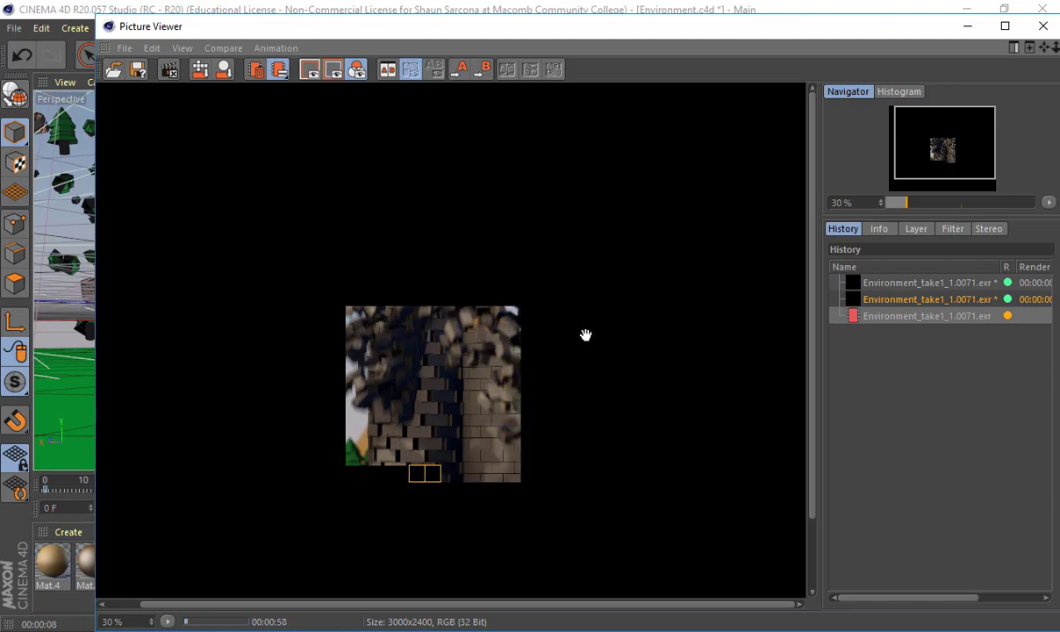
{"action": "scroll", "coordinate": [654, 284], "scroll_direction": "down", "scroll_amount": 1}
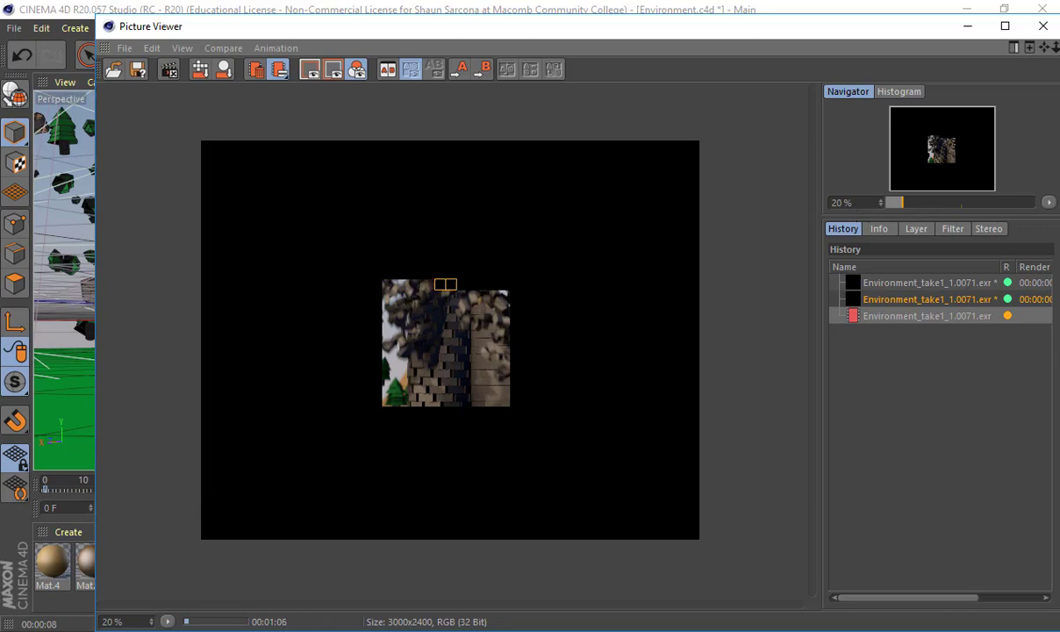
Switch to File Explorer and open the Renders folder of the environment project stored in P_Drive on DATADRIVE0 (D:).
{"action": "left_click", "coordinate": [387, 630]}
{"action": "left_click", "coordinate": [346, 562]}
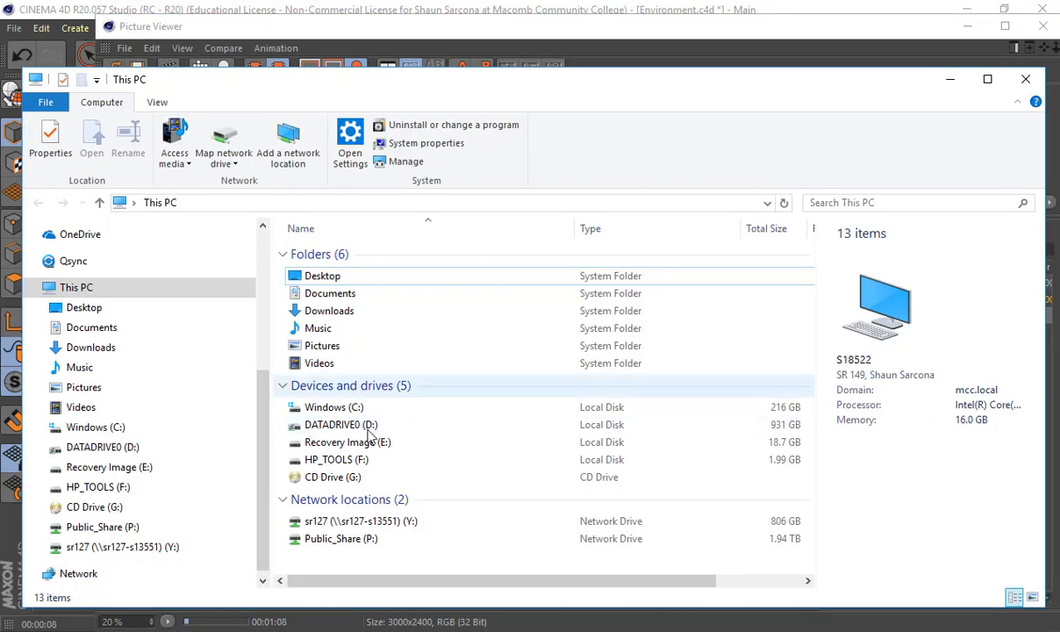
{"action": "double_click", "coordinate": [343, 425]}
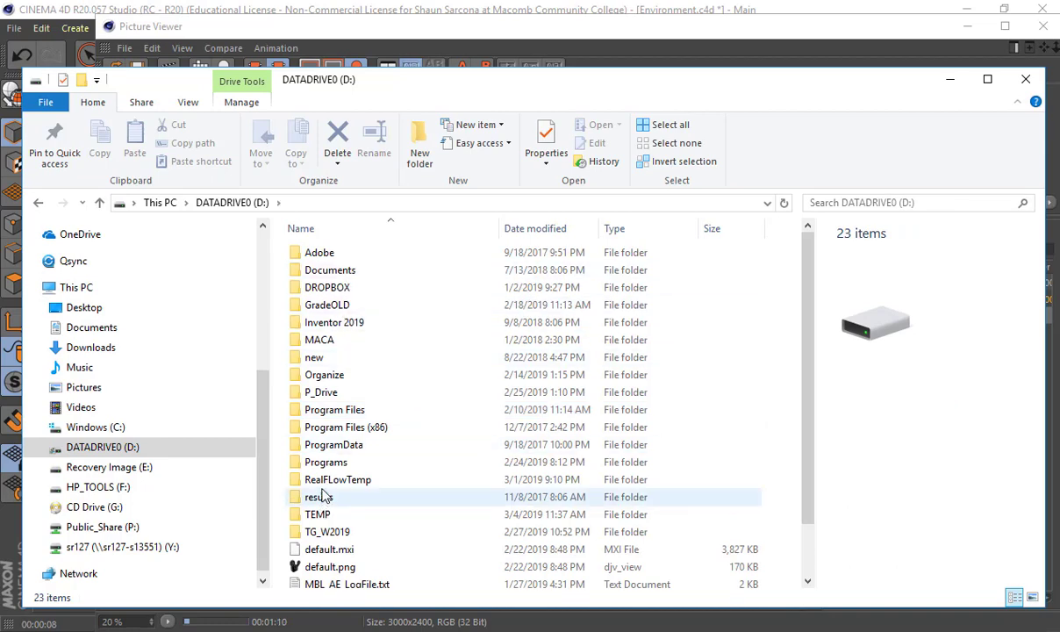
{"action": "double_click", "coordinate": [327, 392]}
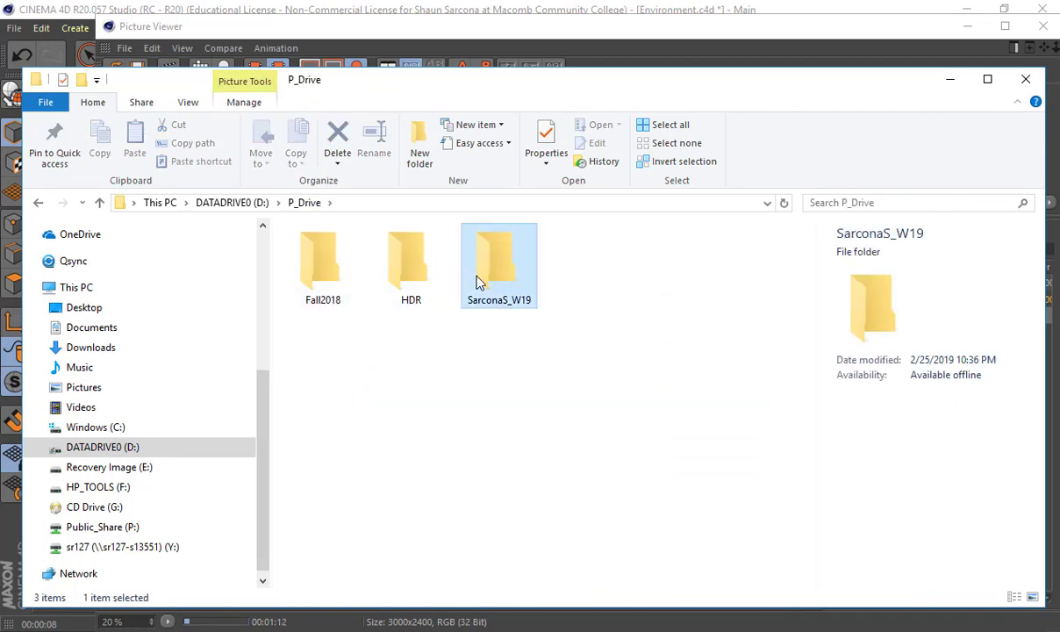
{"action": "double_click", "coordinate": [496, 265]}
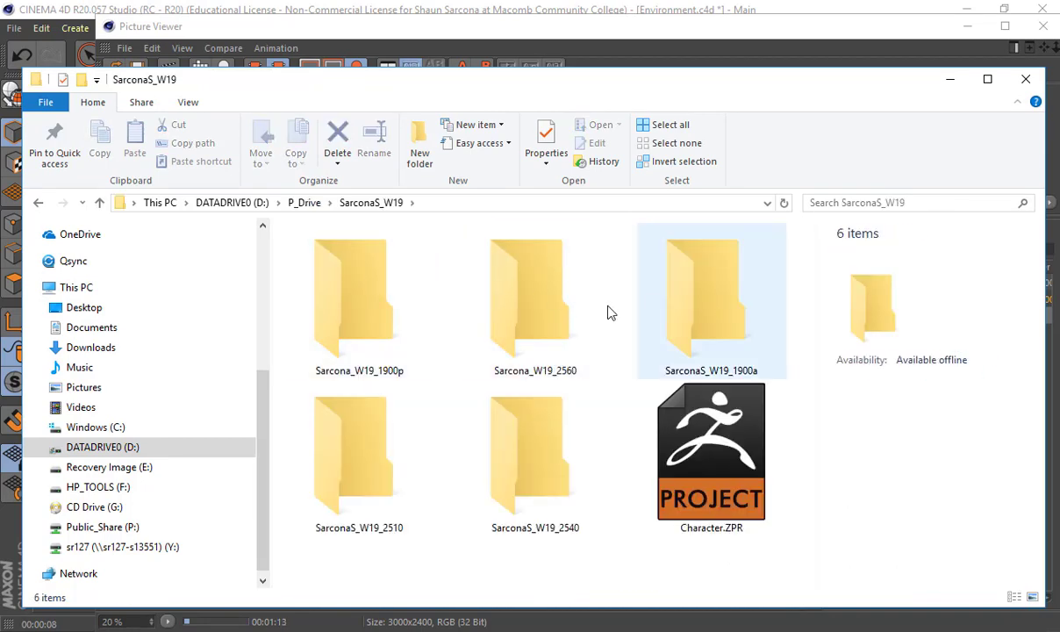
{"action": "double_click", "coordinate": [354, 411]}
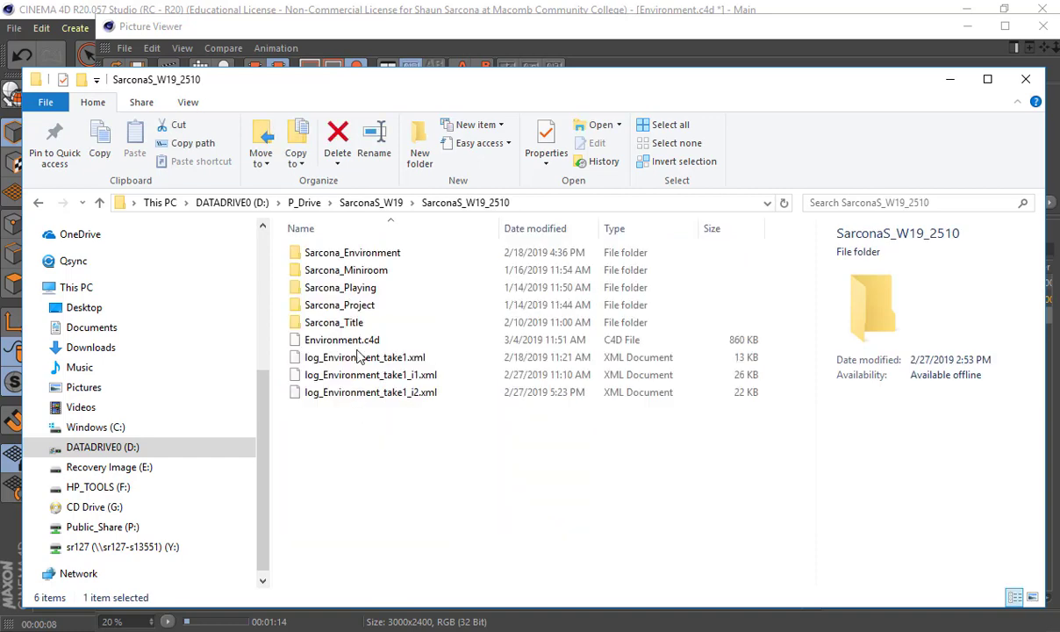
{"action": "double_click", "coordinate": [347, 253]}
{"action": "double_click", "coordinate": [339, 271]}
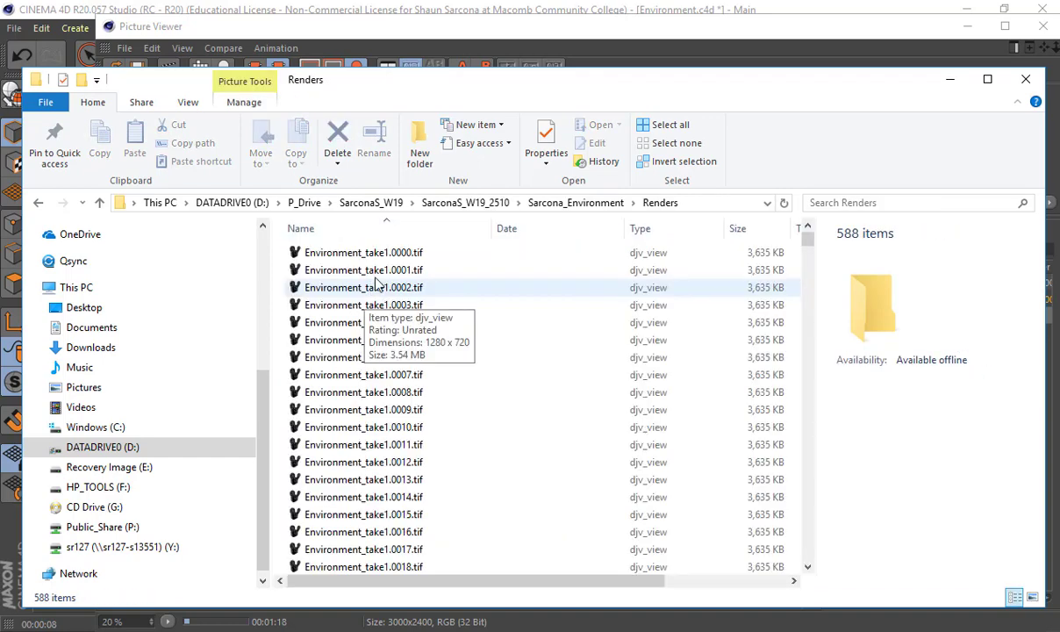
Look through the rendered frames, then inspect the environment project's scene and Reference folders.
{"action": "scroll", "coordinate": [399, 277], "scroll_direction": "down", "scroll_amount": 20}
{"action": "scroll", "coordinate": [399, 277], "scroll_direction": "down", "scroll_amount": 20}
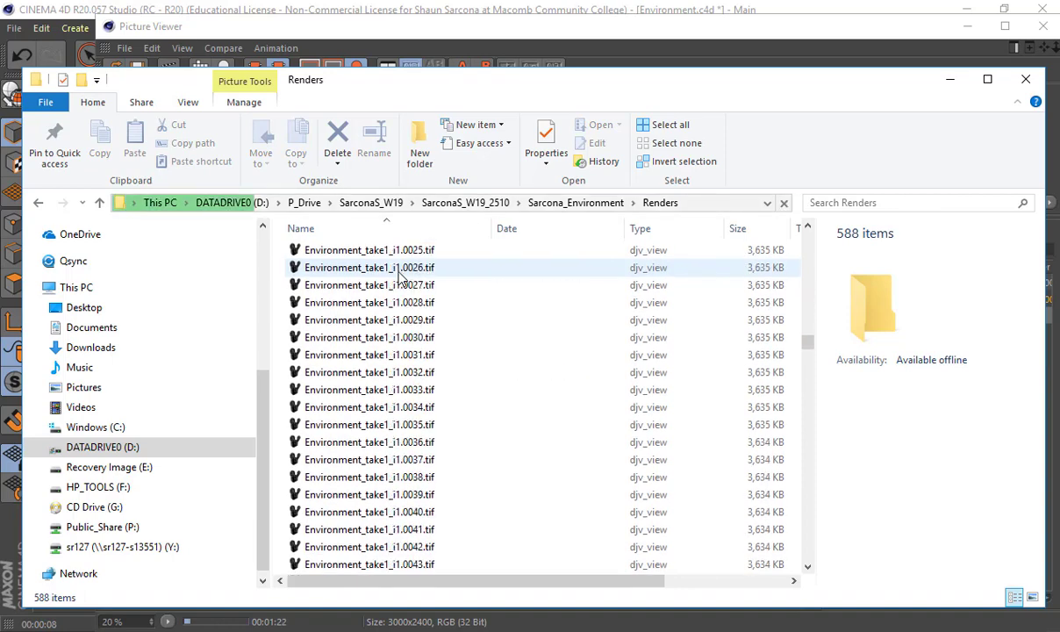
{"action": "scroll", "coordinate": [561, 322], "scroll_direction": "down", "scroll_amount": 9}
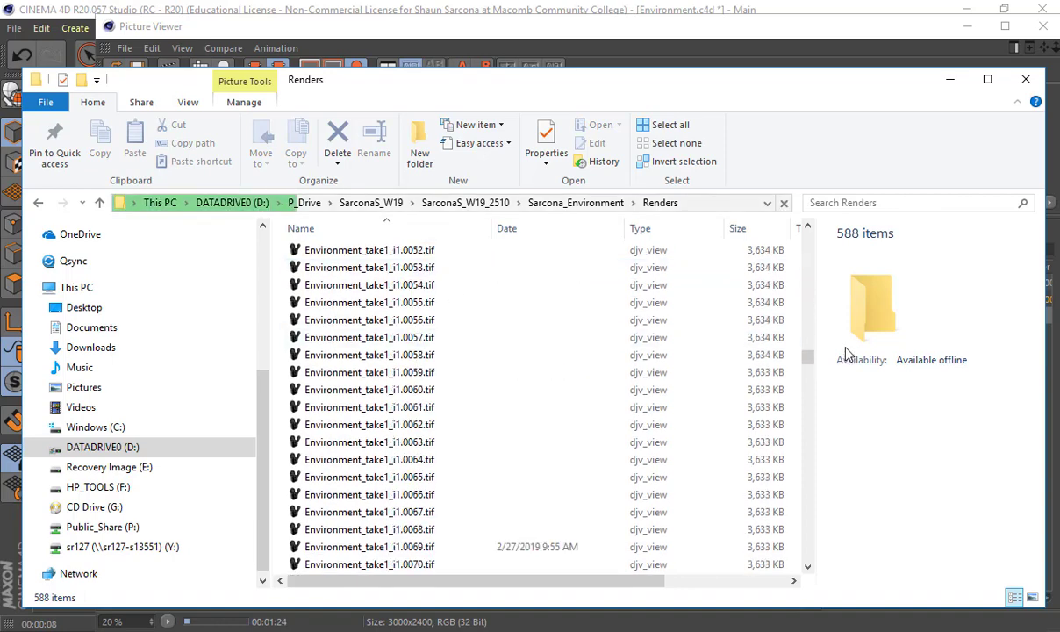
{"action": "left_click_drag", "start_coordinate": [810, 358], "coordinate": [804, 197]}
{"action": "key", "text": "alt+Up"}
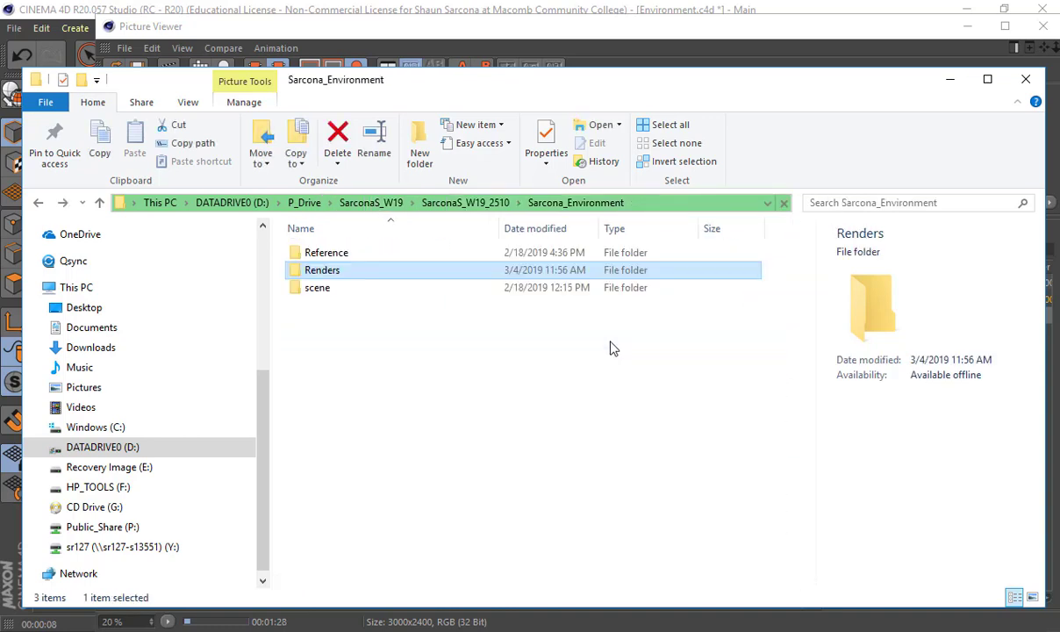
{"action": "double_click", "coordinate": [355, 290]}
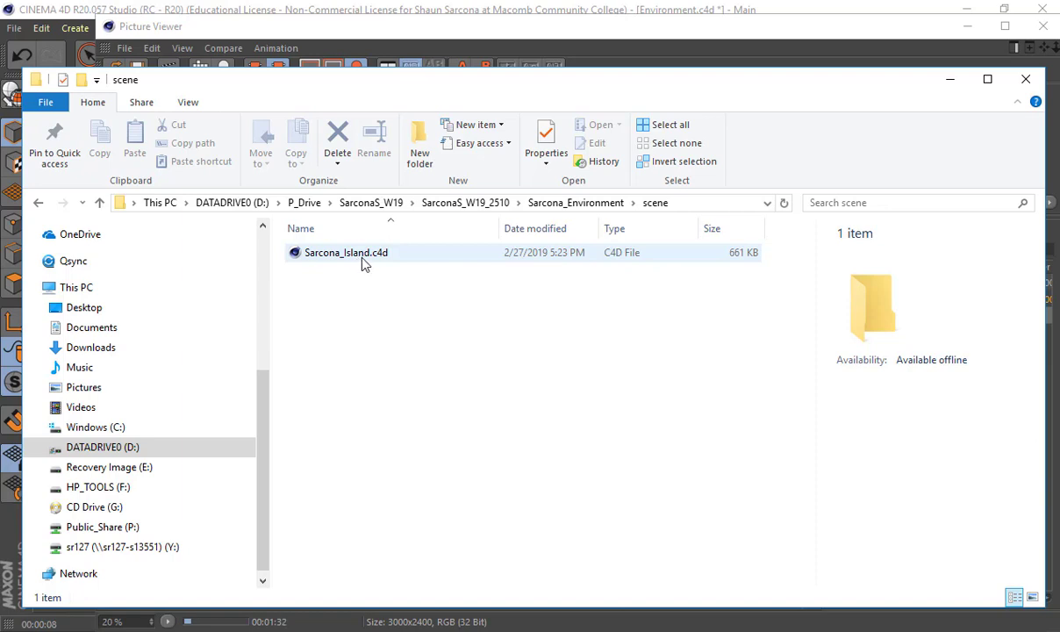
{"action": "key", "text": "alt+Up"}
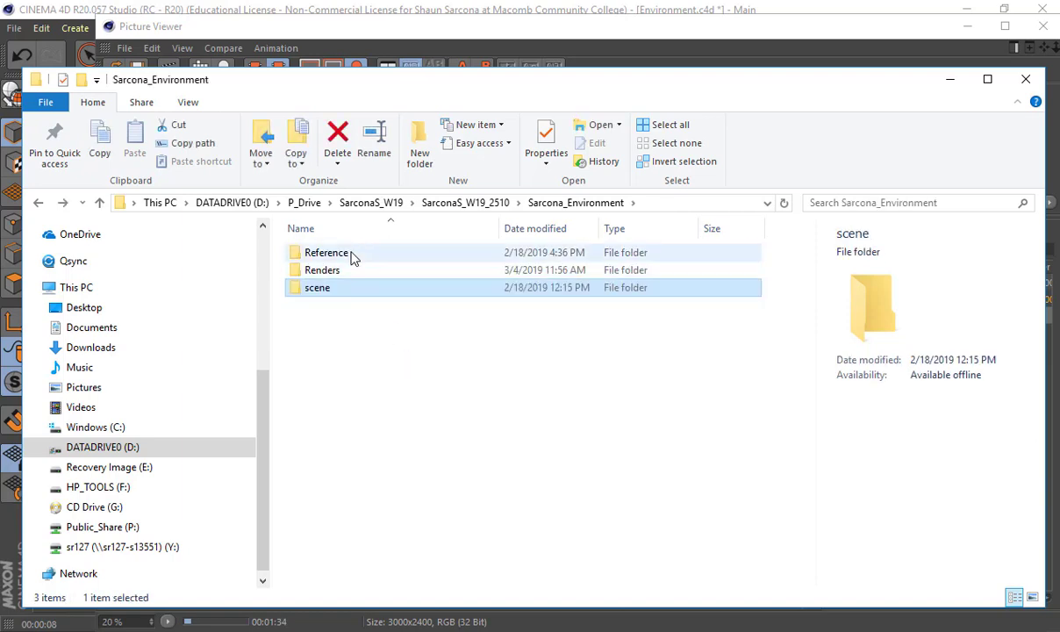
{"action": "double_click", "coordinate": [348, 249]}
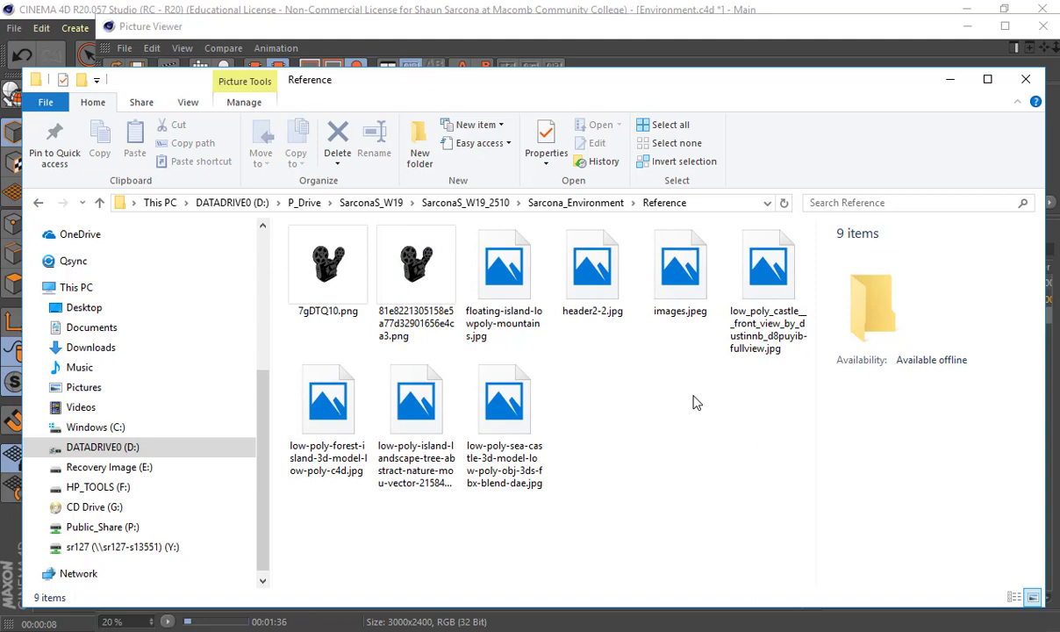
Create a new folder named FINAL in the environment project folder, beside Reference, Renders and scene, and open it.
{"action": "key", "text": "alt+Up"}
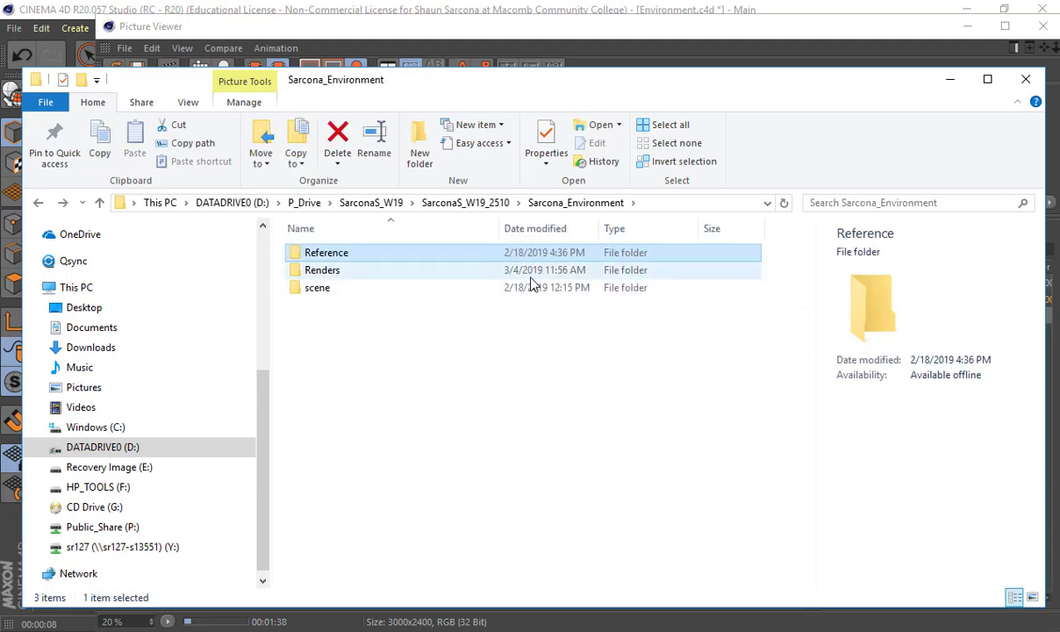
{"action": "right_click", "coordinate": [401, 322]}
{"action": "mouse_move", "coordinate": [310, 521]}
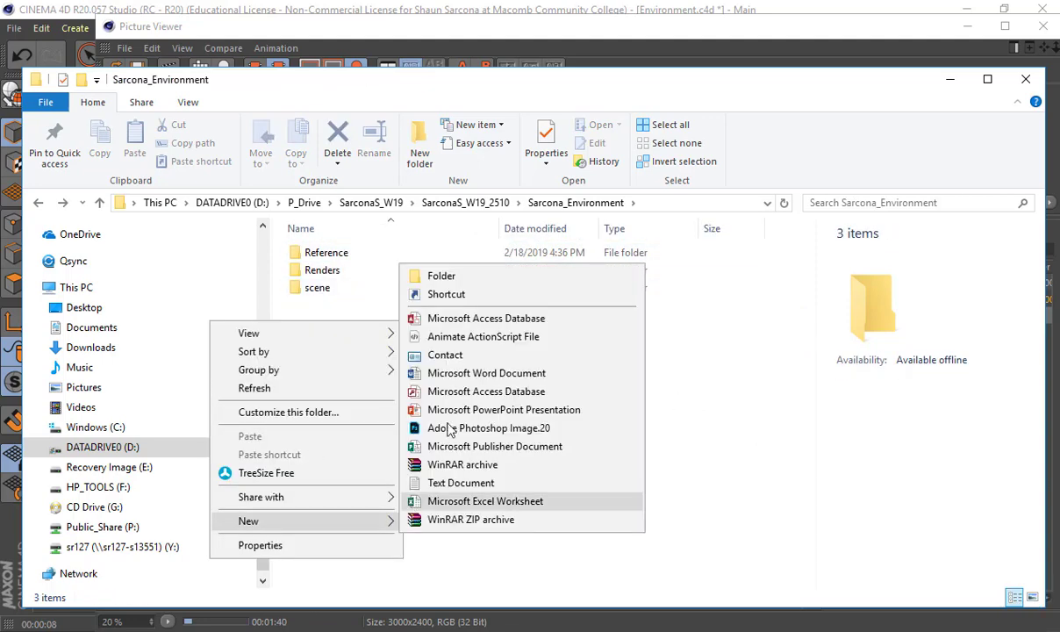
{"action": "left_click", "coordinate": [418, 275]}
{"action": "type", "text": "FINA"}
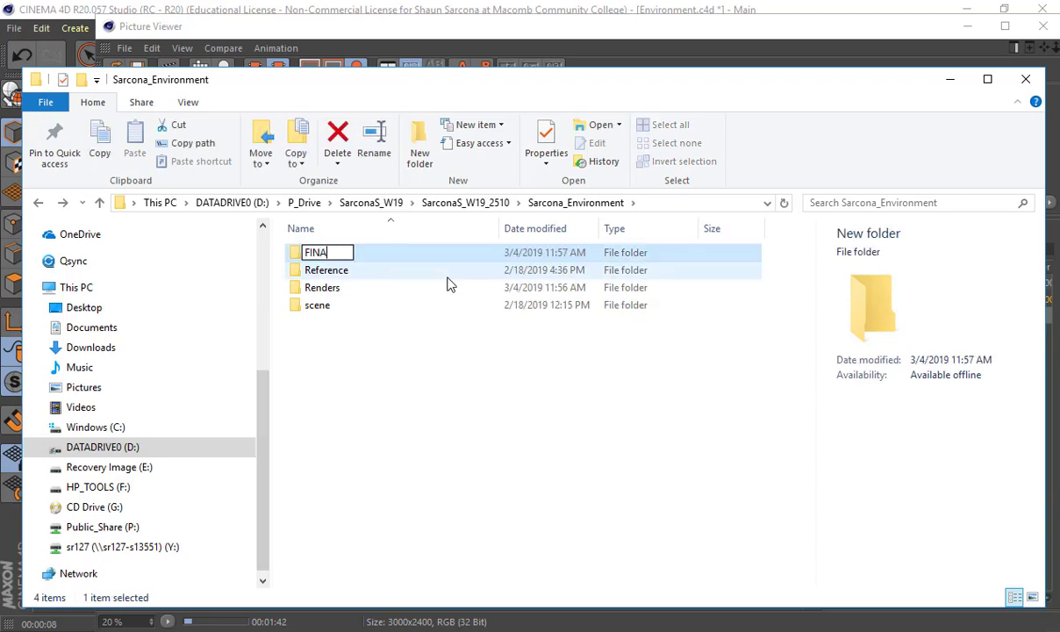
{"action": "type", "text": "L"}
{"action": "key", "text": "Return"}
{"action": "key", "text": "Return"}
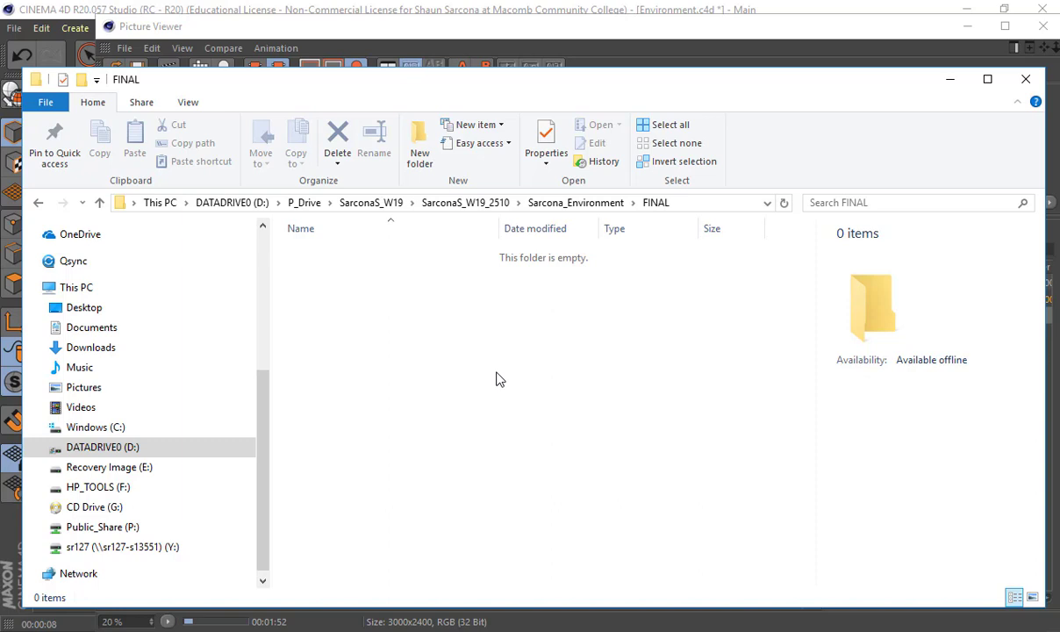
Search the P_Drive folder for .mp4 files, and narrow the search to "randy".
{"action": "left_click", "coordinate": [303, 203]}
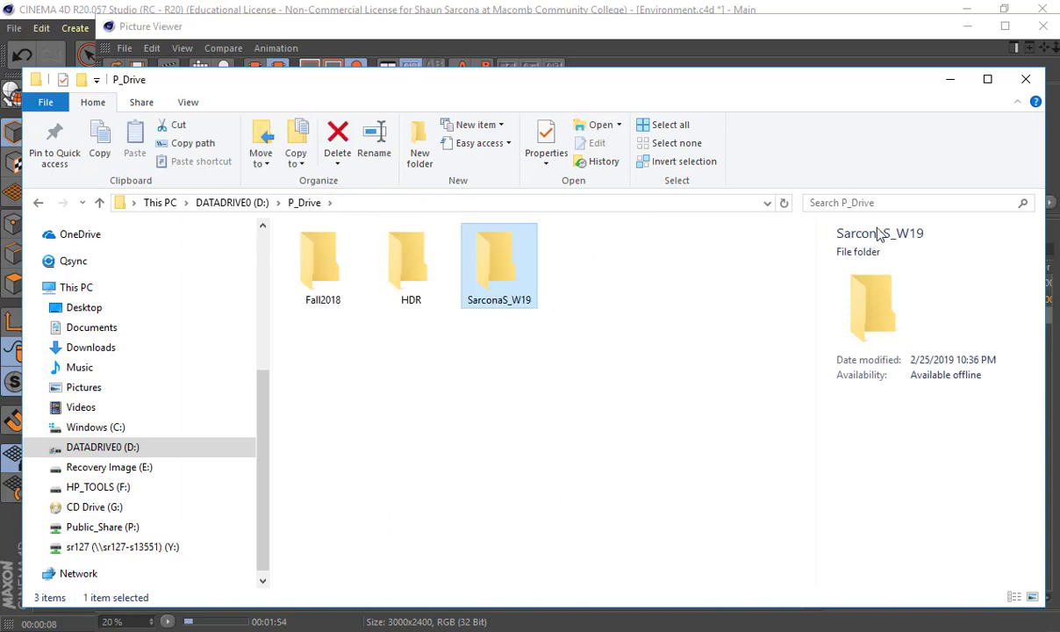
{"action": "left_click", "coordinate": [880, 204]}
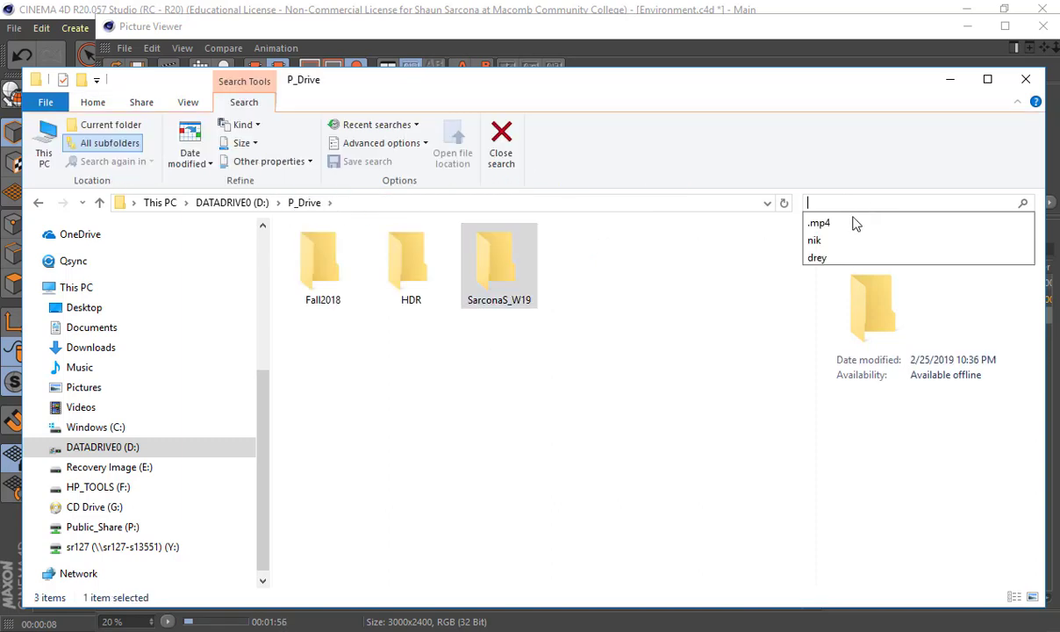
{"action": "left_click", "coordinate": [847, 229]}
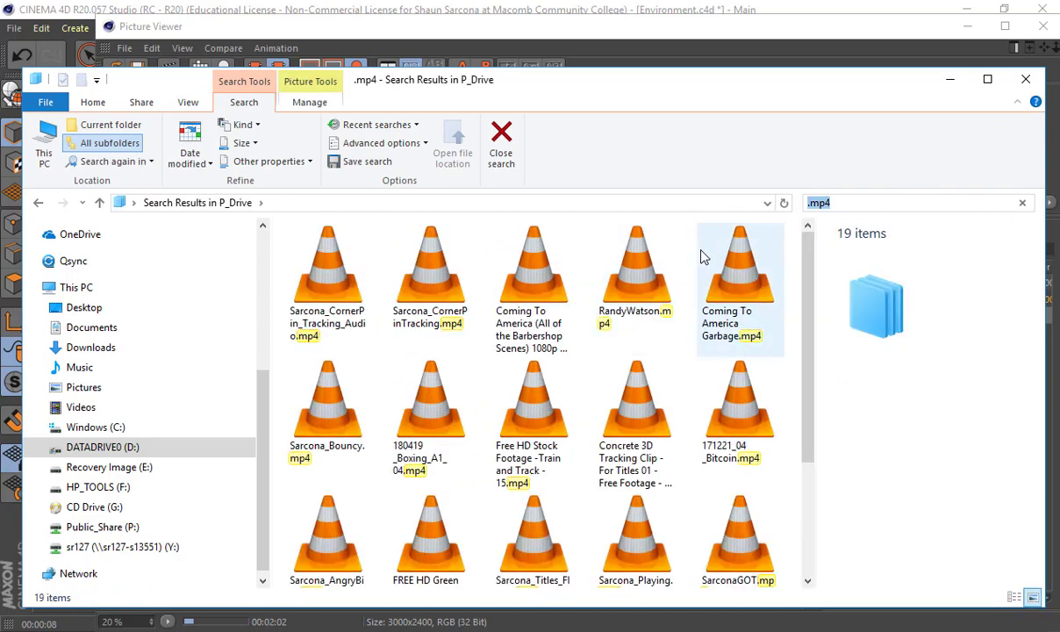
{"action": "type", "text": "randy"}
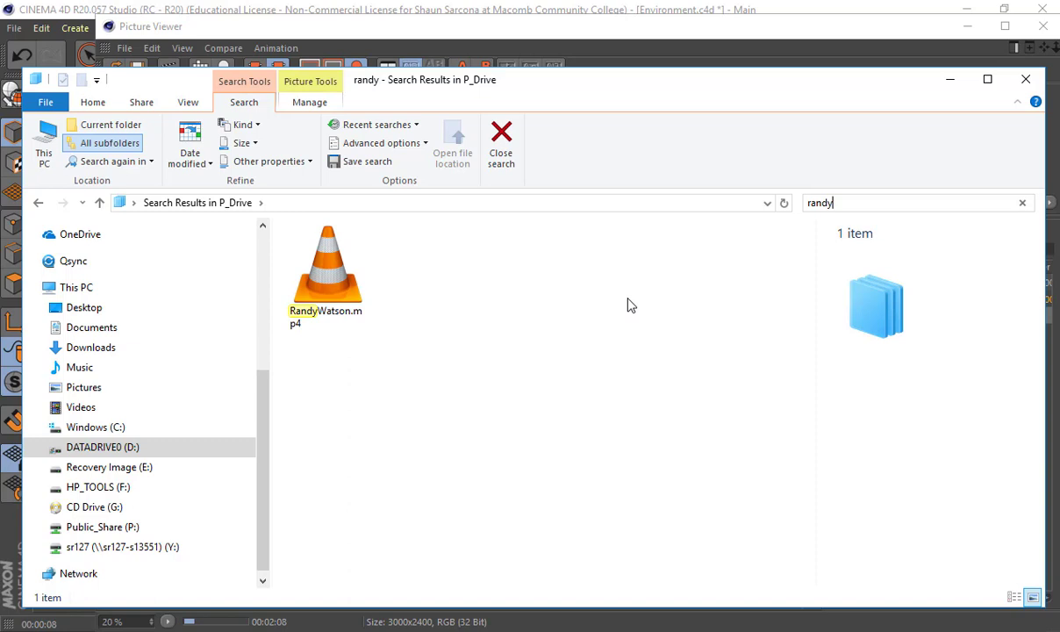
Close File Explorer and reposition the Picture Viewer window over the Cinema 4D interface.
{"action": "left_click", "coordinate": [1033, 75]}
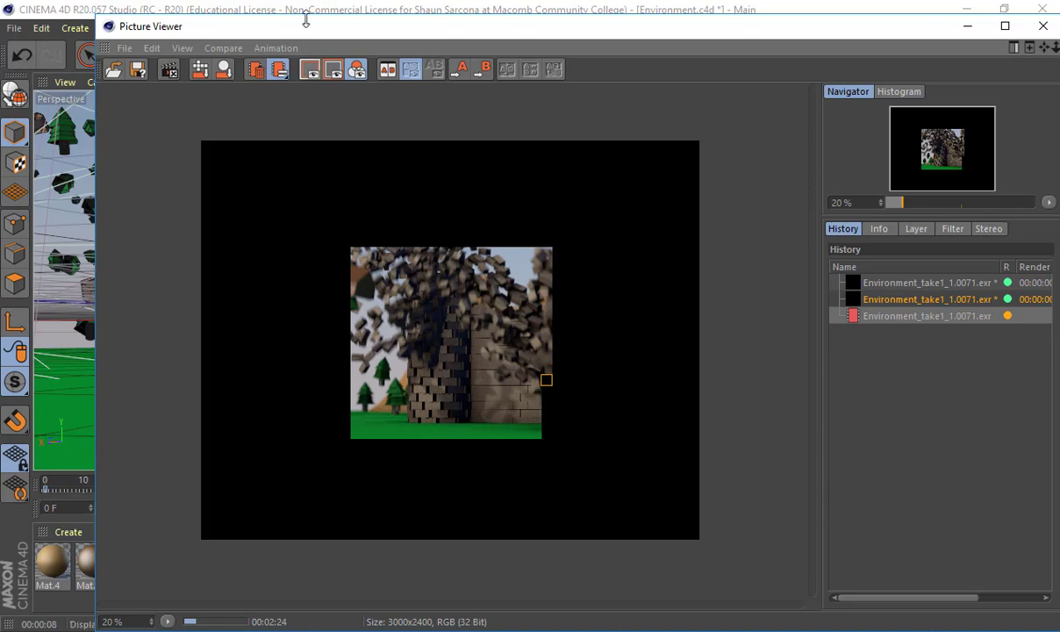
{"action": "left_click_drag", "start_coordinate": [289, 28], "coordinate": [250, 27]}
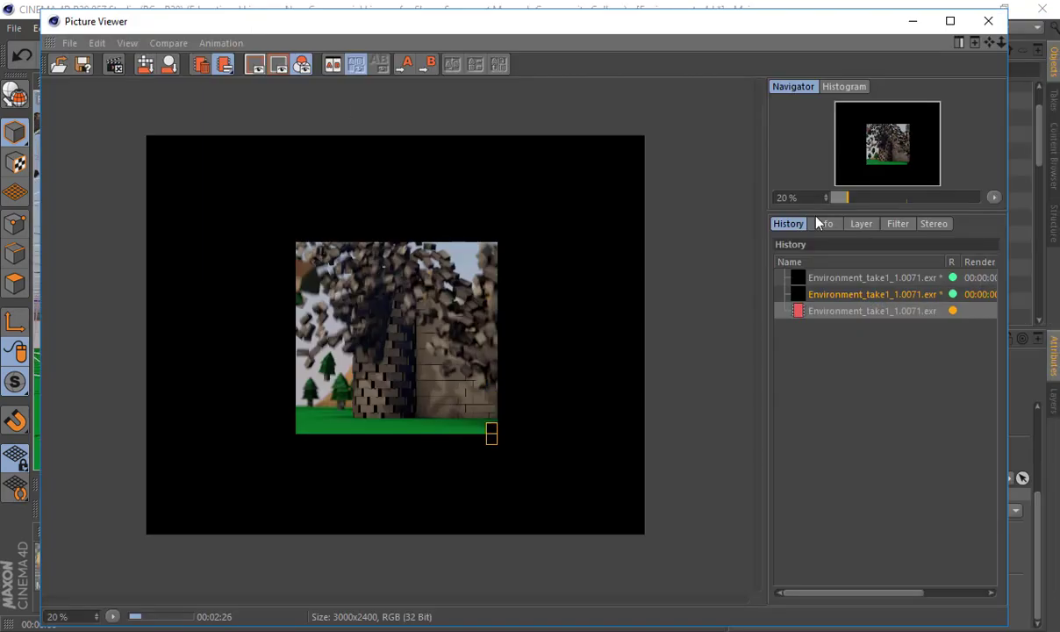